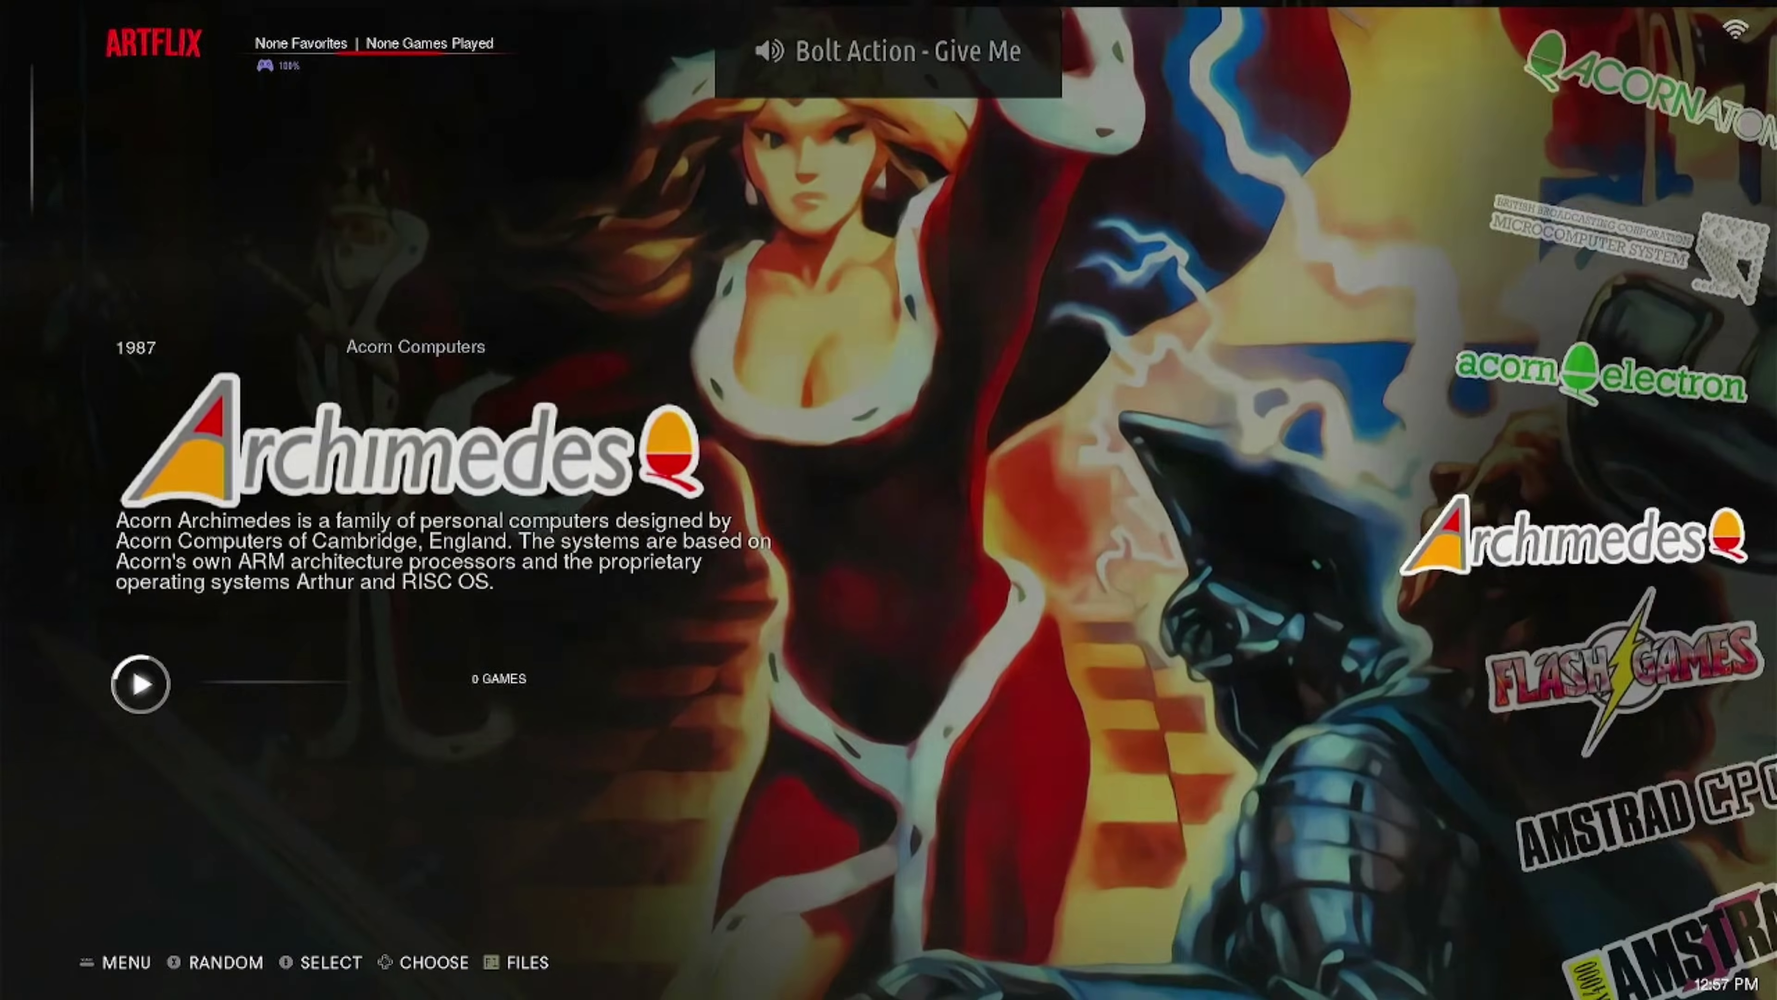
Step: Browse the system carousel from Acorn Archimedes through the Apple, Atari and Commodore systems to MSX2
key("Down")
key("Down")
key("Down")
key("Down")
key("Down")
key("Down")
key("Down")
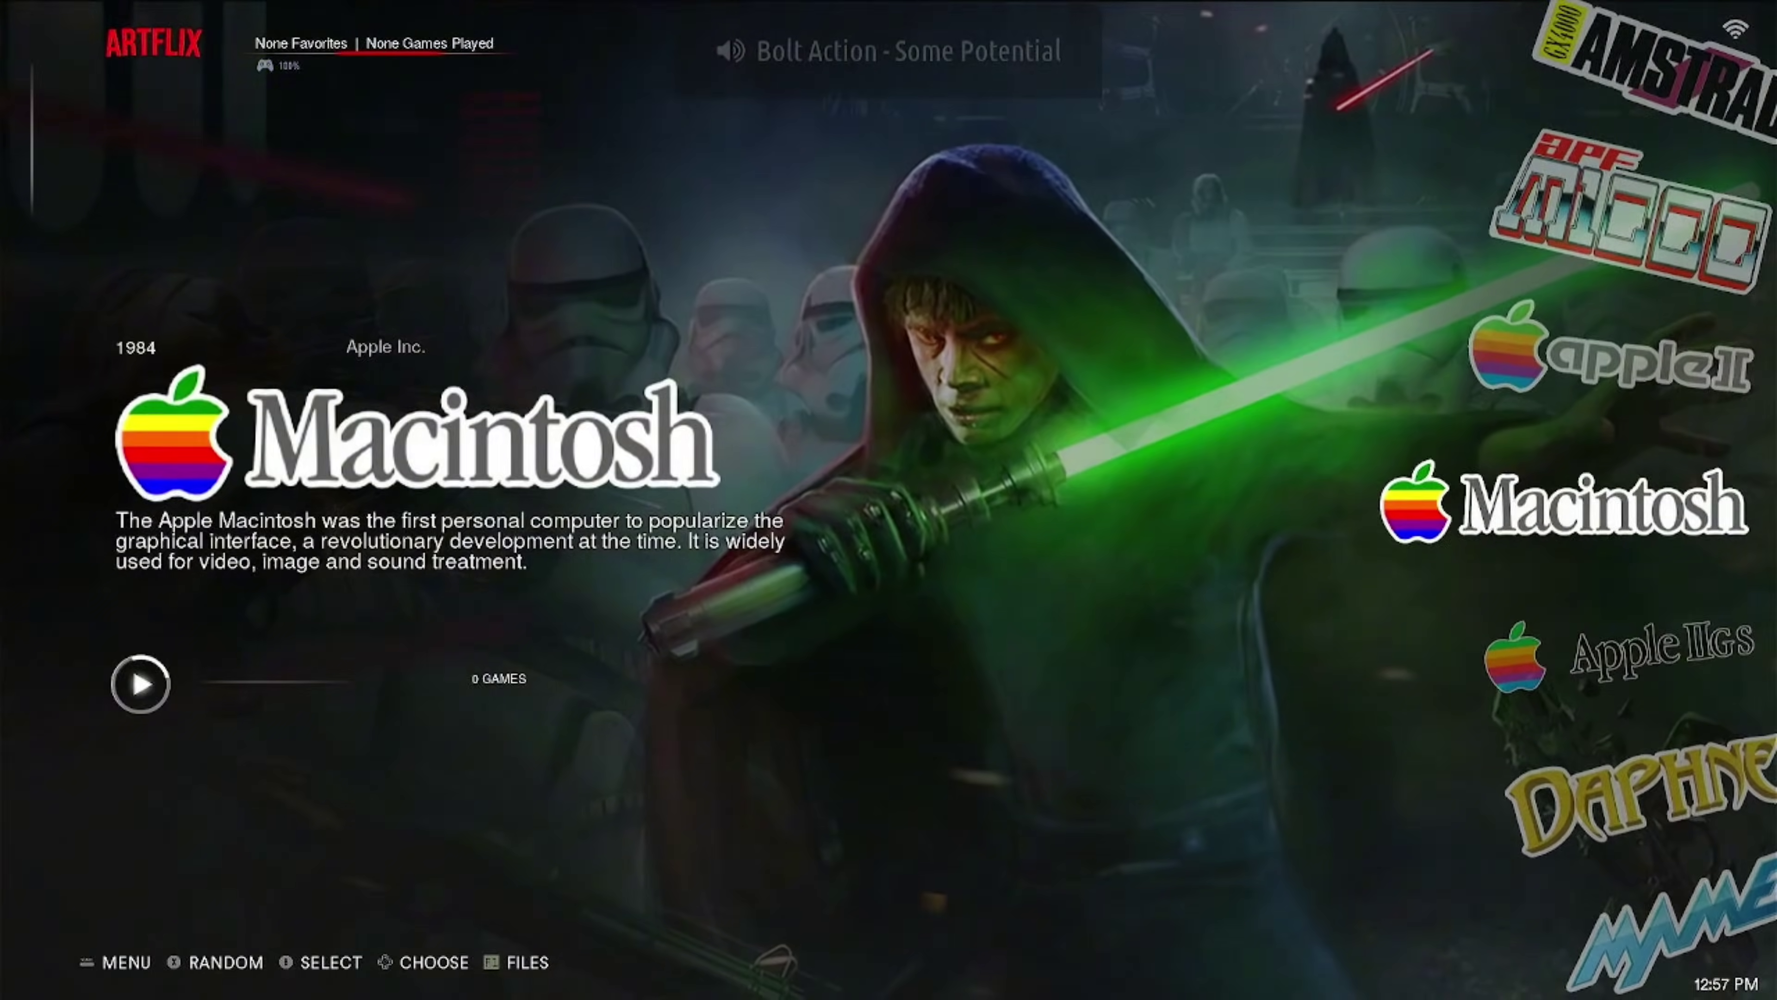
key("Down")
key("Down")
key("Down")
key("Down")
key("Down")
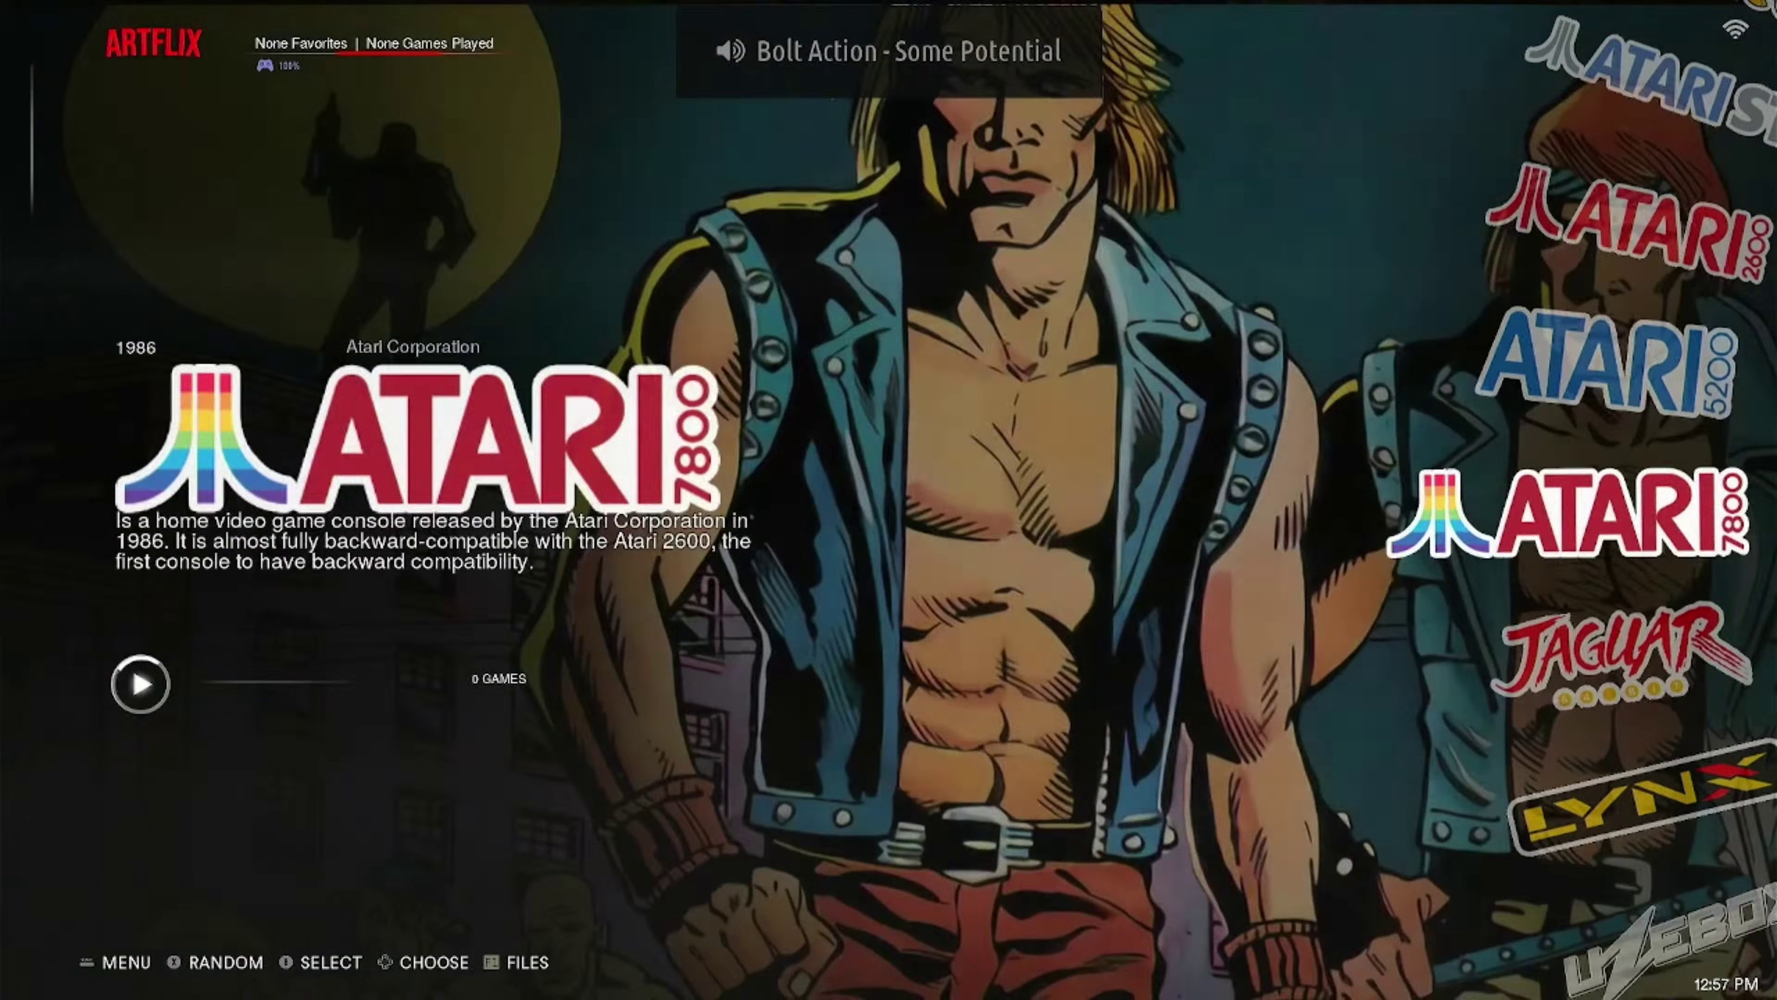
key("Down")
key("Down")
key("Down")
key("Down")
key("Down")
key("Down")
key("Down")
key("Down")
key("Down")
key("Down")
key("Down")
key("Down")
key("Down")
key("Down")
key("Down")
key("Down")
key("Down")
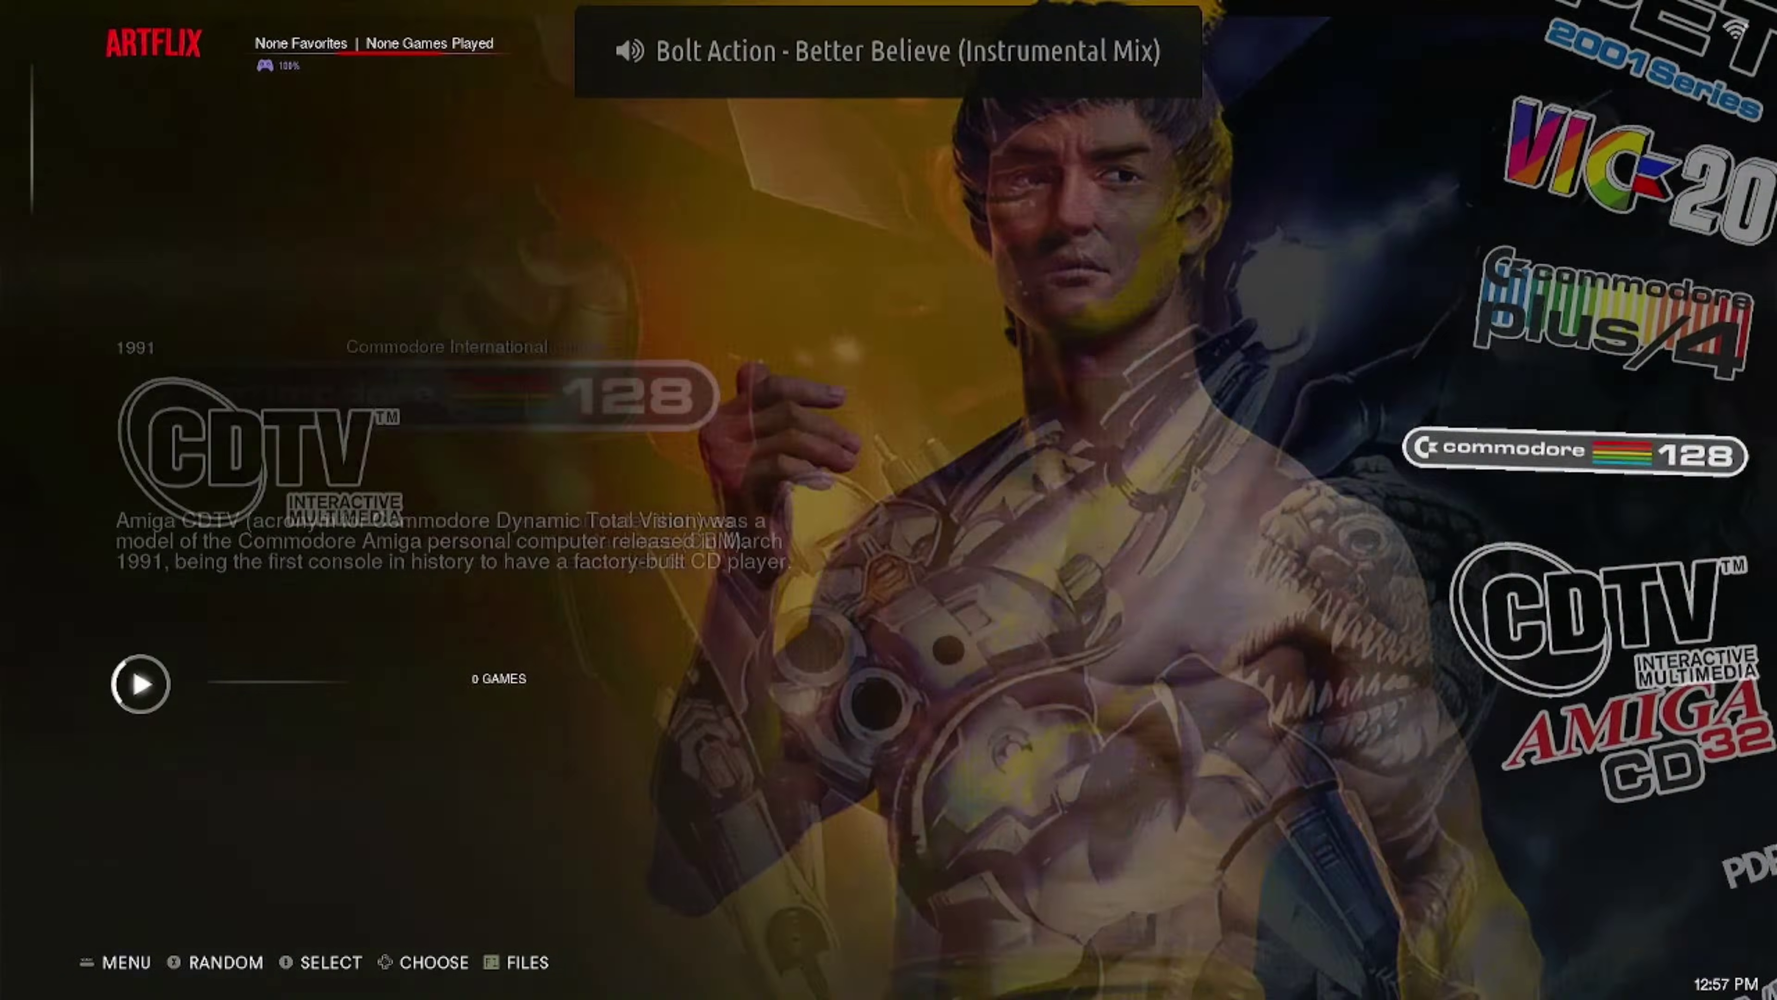
key("Down")
key("Down")
key("Down")
key("Down")
key("Down")
key("Down")
key("Down")
key("Down")
key("Down")
key("Down")
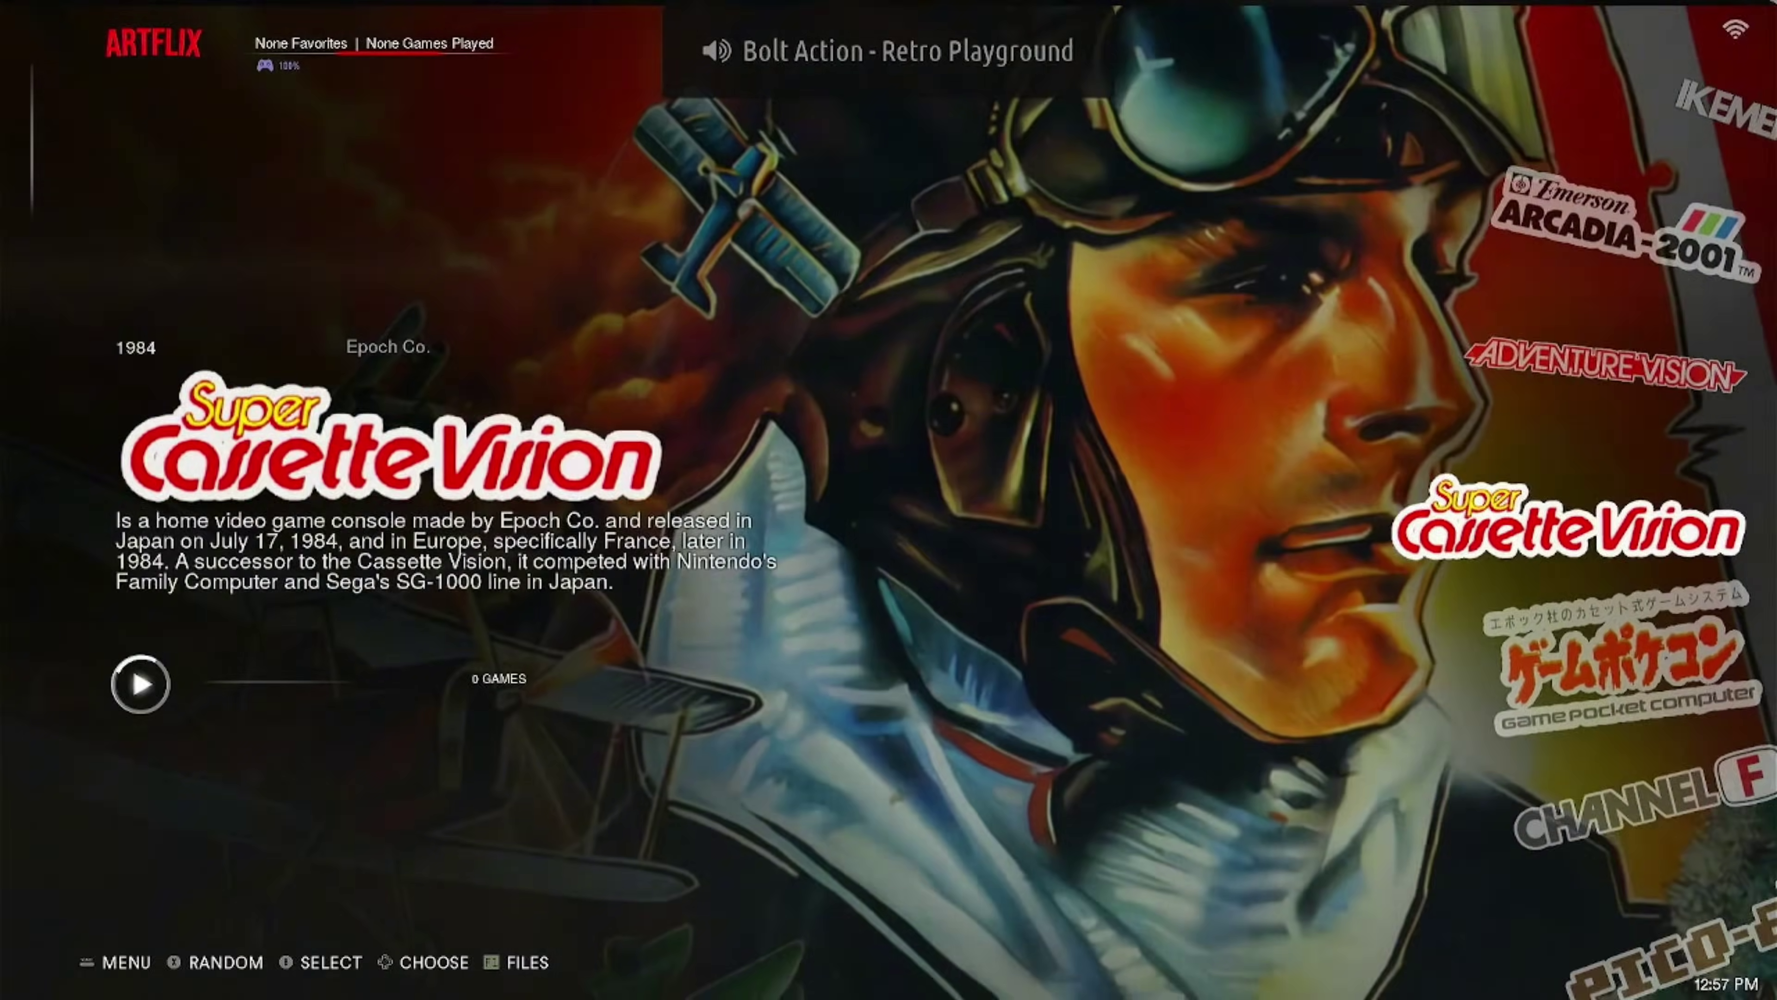
key("Down")
key("Down")
key("Down")
key("Down")
key("Down")
key("Down")
key("Down")
key("Down")
key("Down")
key("Down")
key("Down")
key("Down")
key("Down")
key("Down")
key("Down")
key("Down")
key("Down")
key("Down")
key("Down")
key("Down")
key("Down")
key("Down")
key("Down")
key("Down")
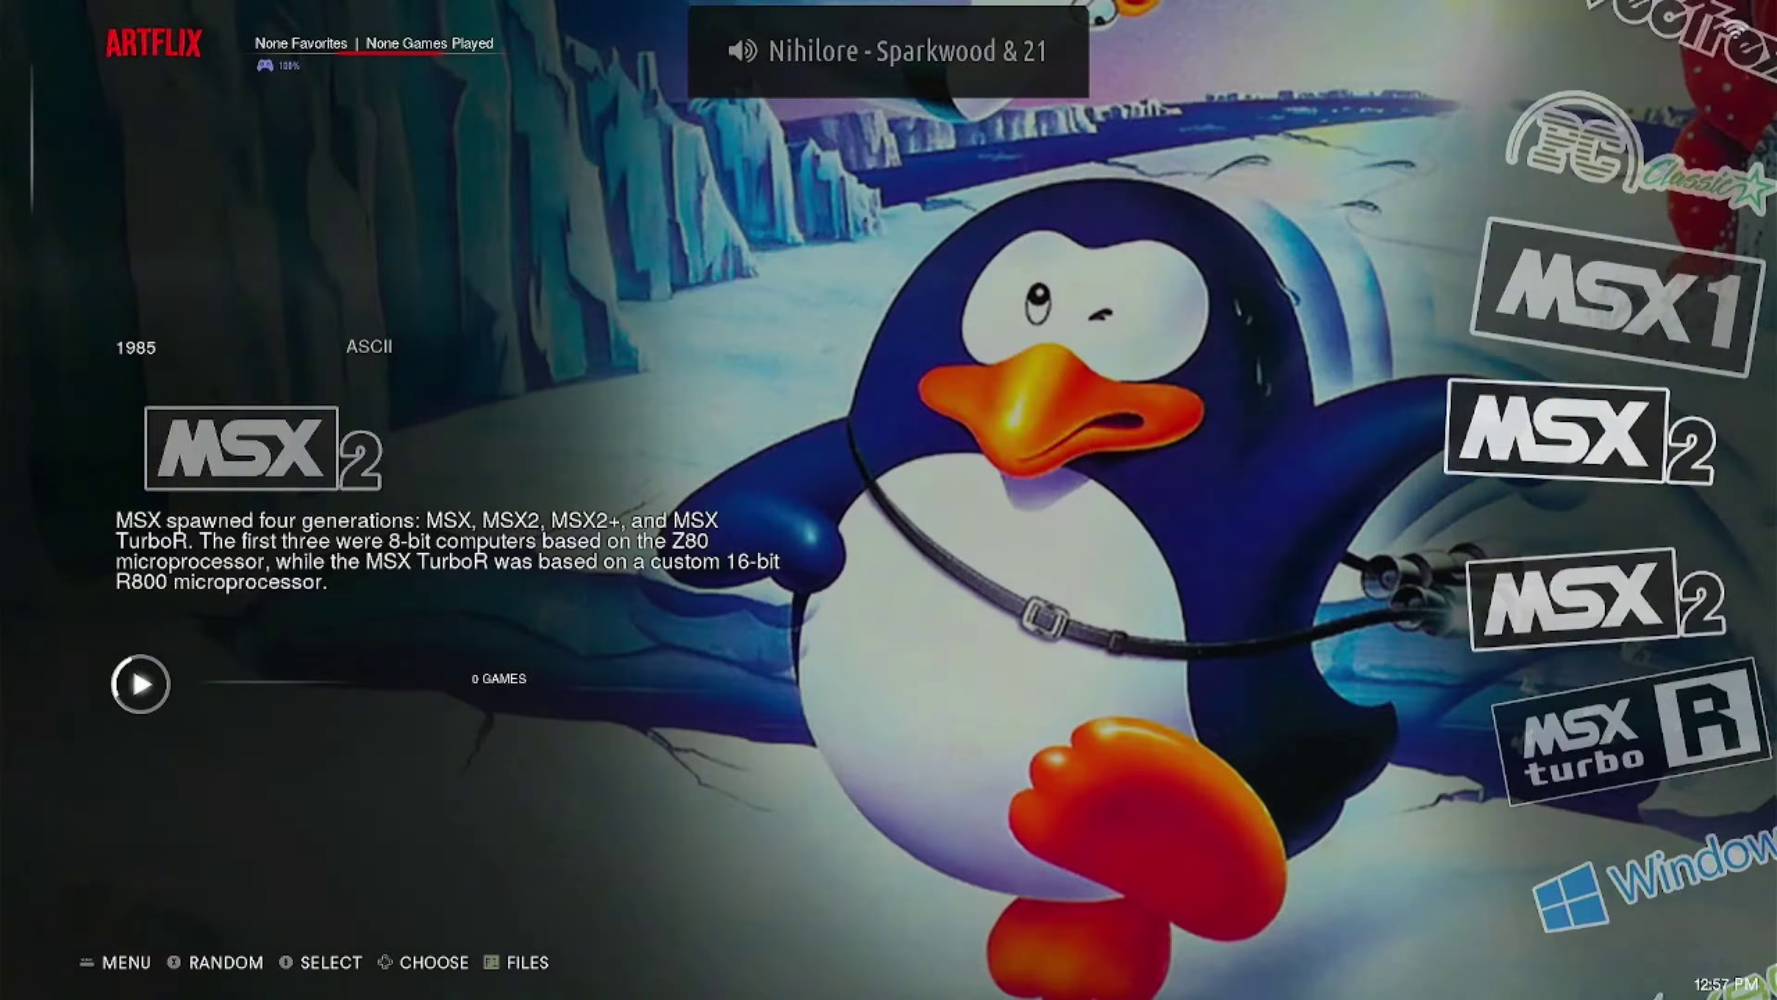
key("Down")
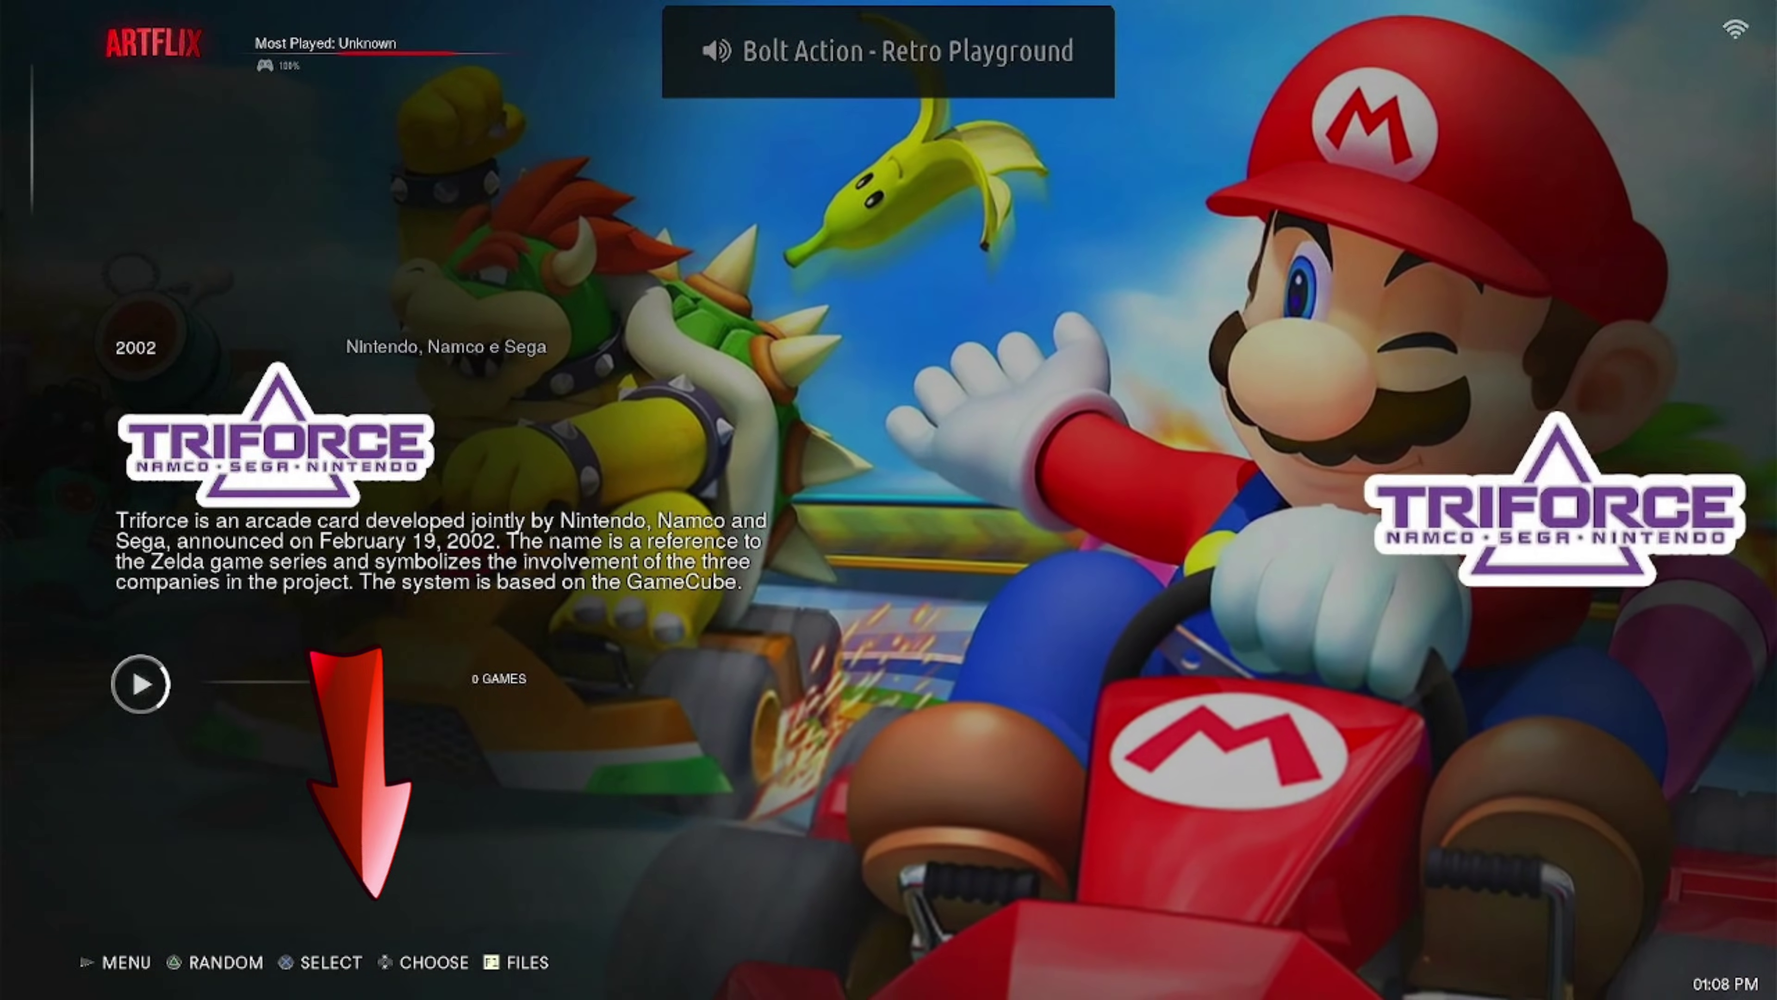
Step: Open the theme configuration within the user interface settings
key("Return")
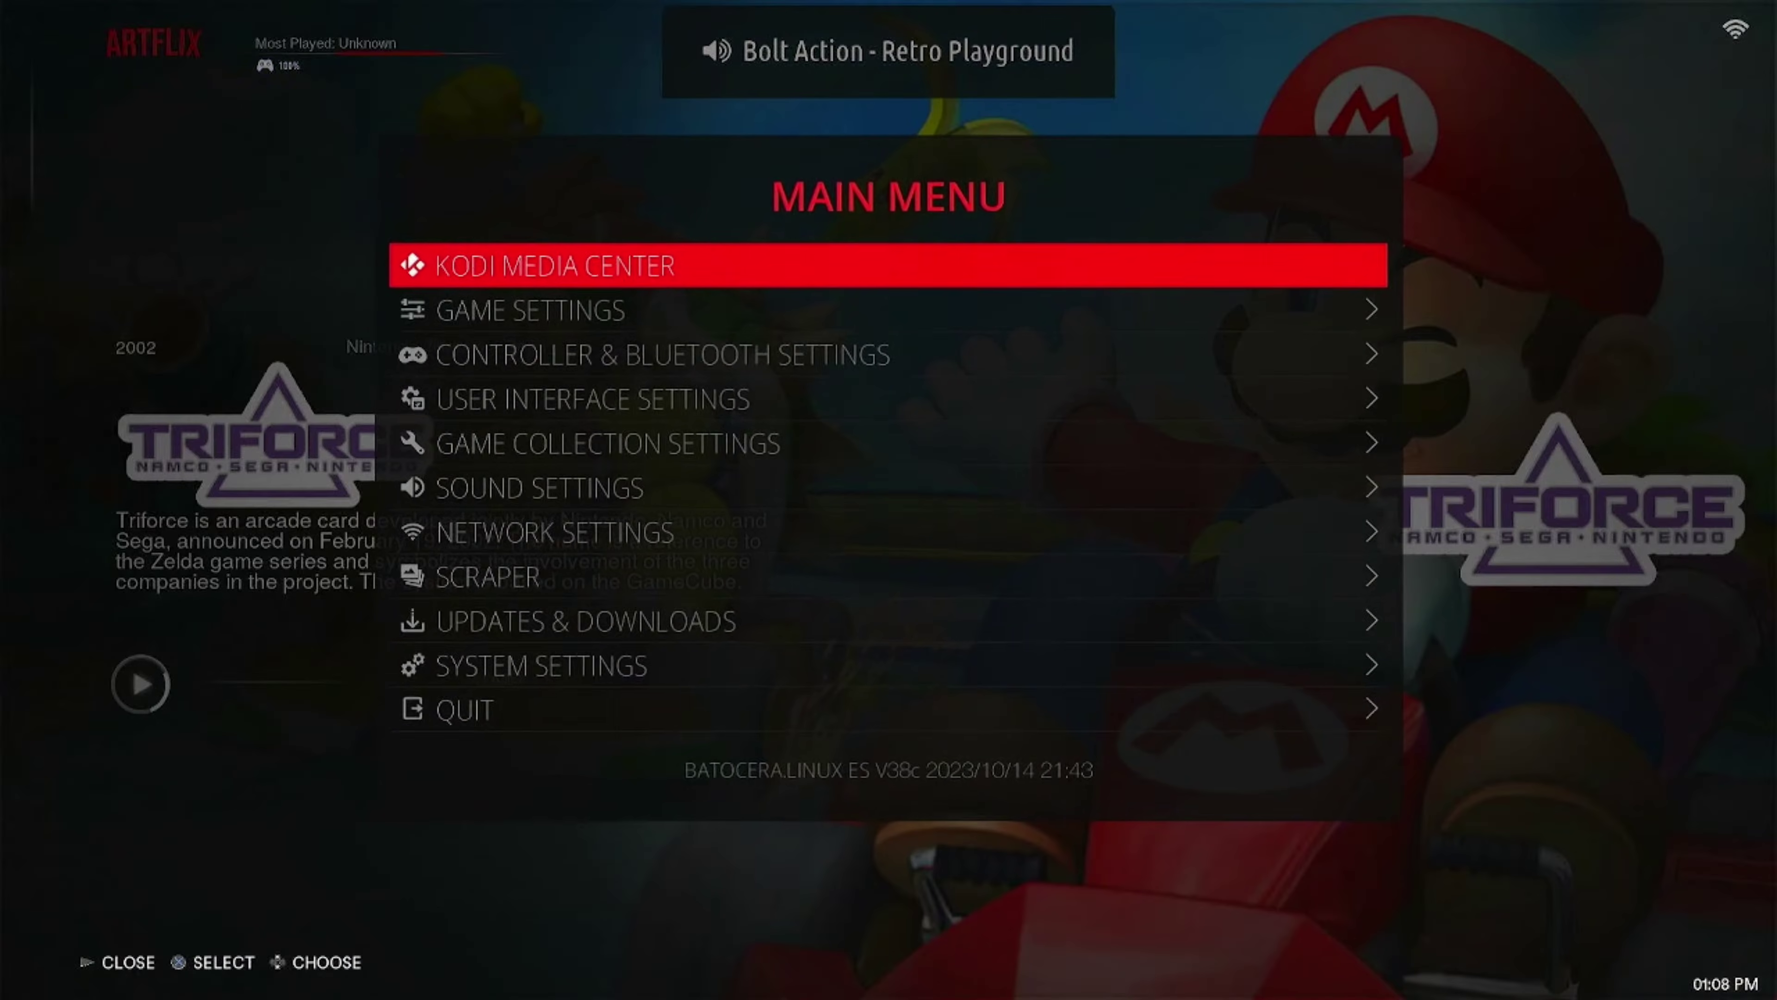
key("Down")
key("Down")
key("Down")
key("Return")
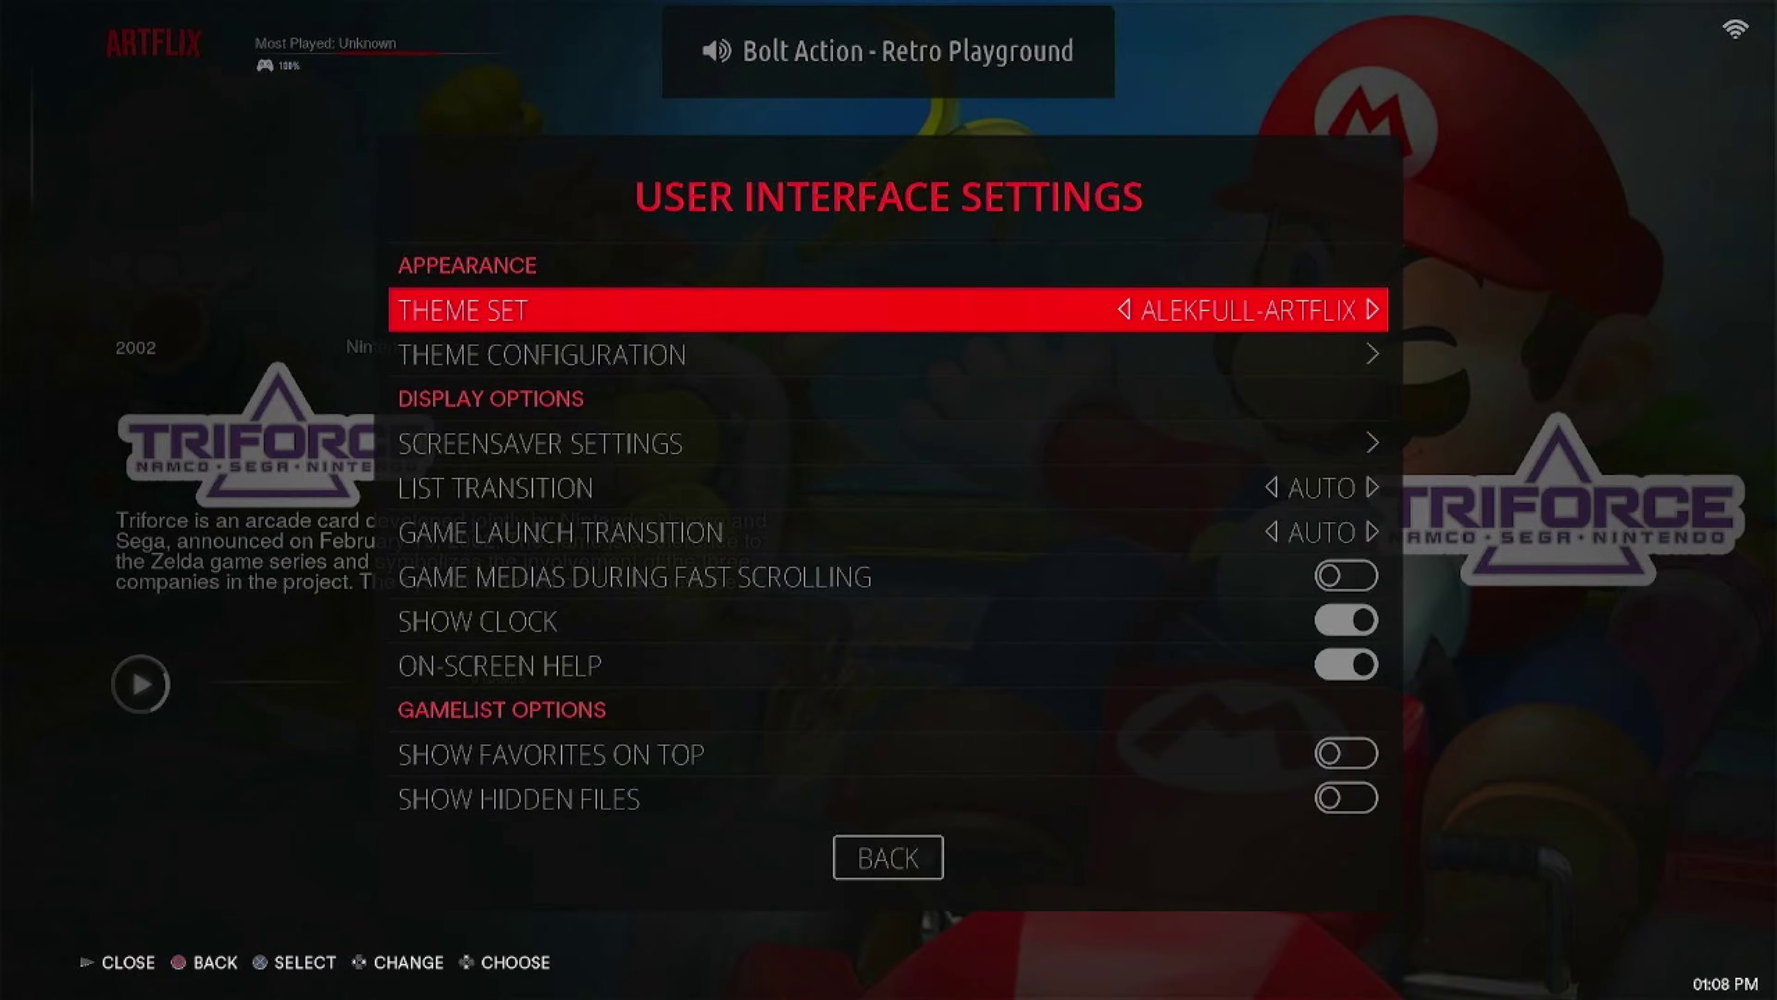
key("Down")
key("Return")
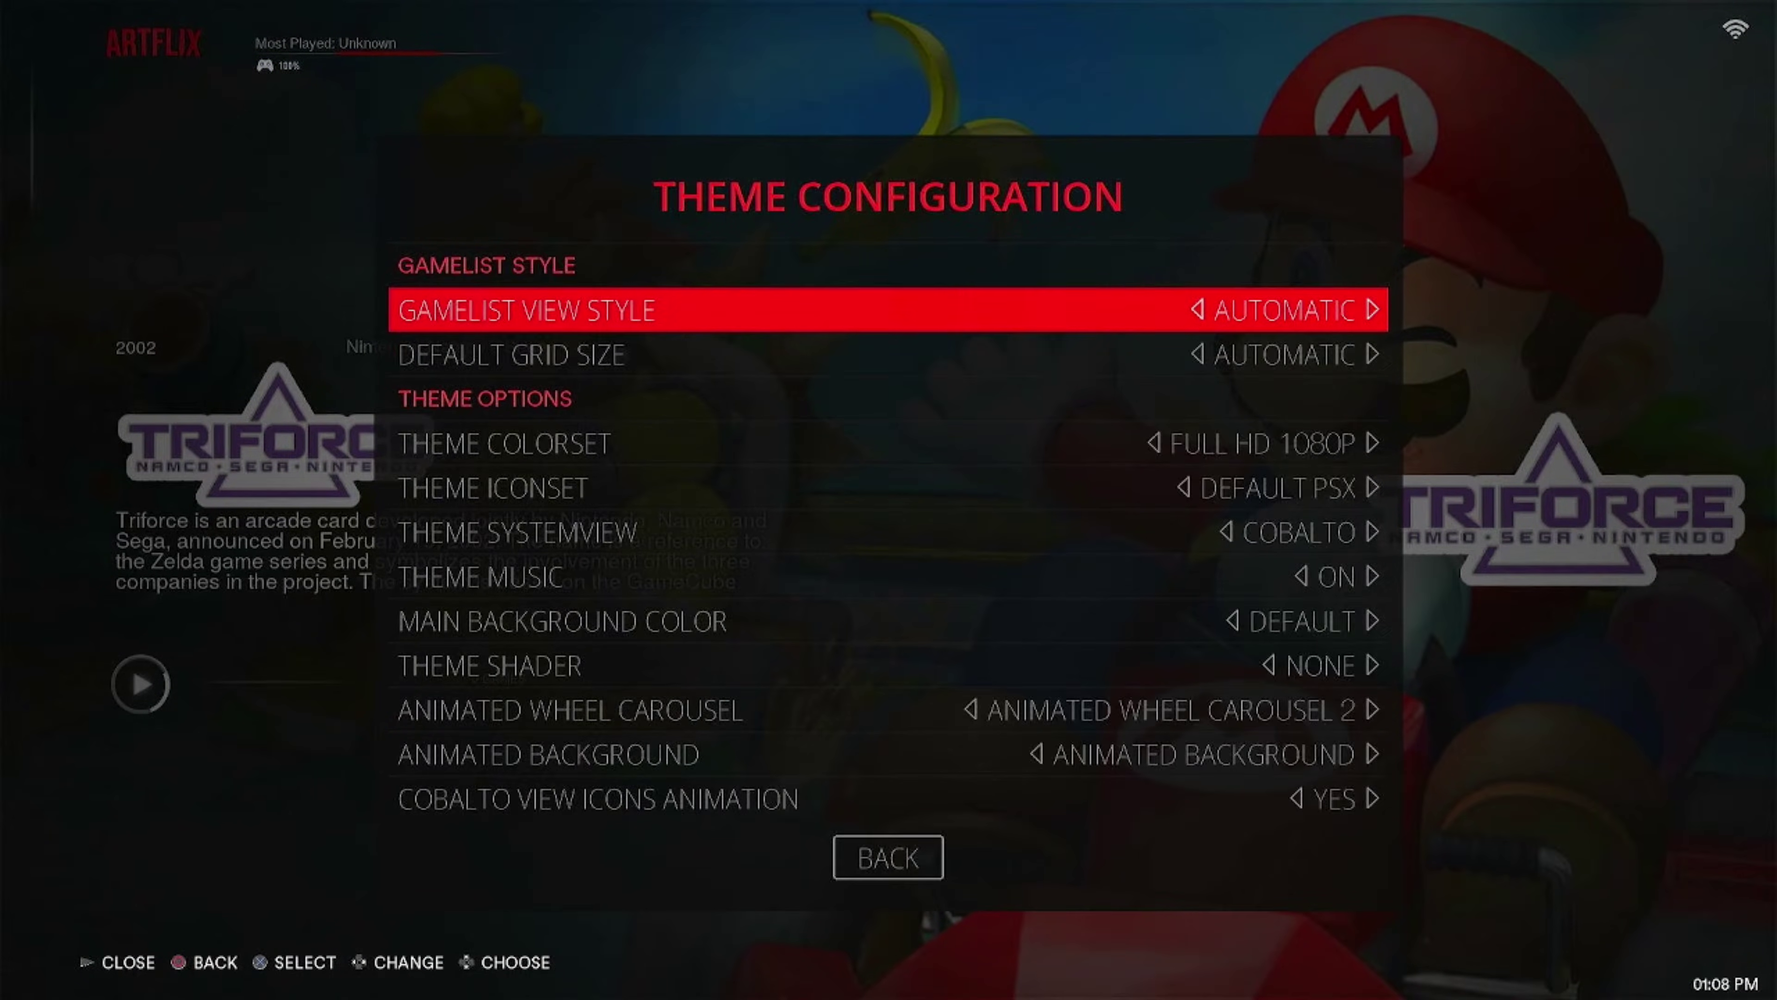
Step: Set the theme iconset to Xbox and return to the system carousel so the on-screen help icons update
key("Down")
key("Down")
key("Down")
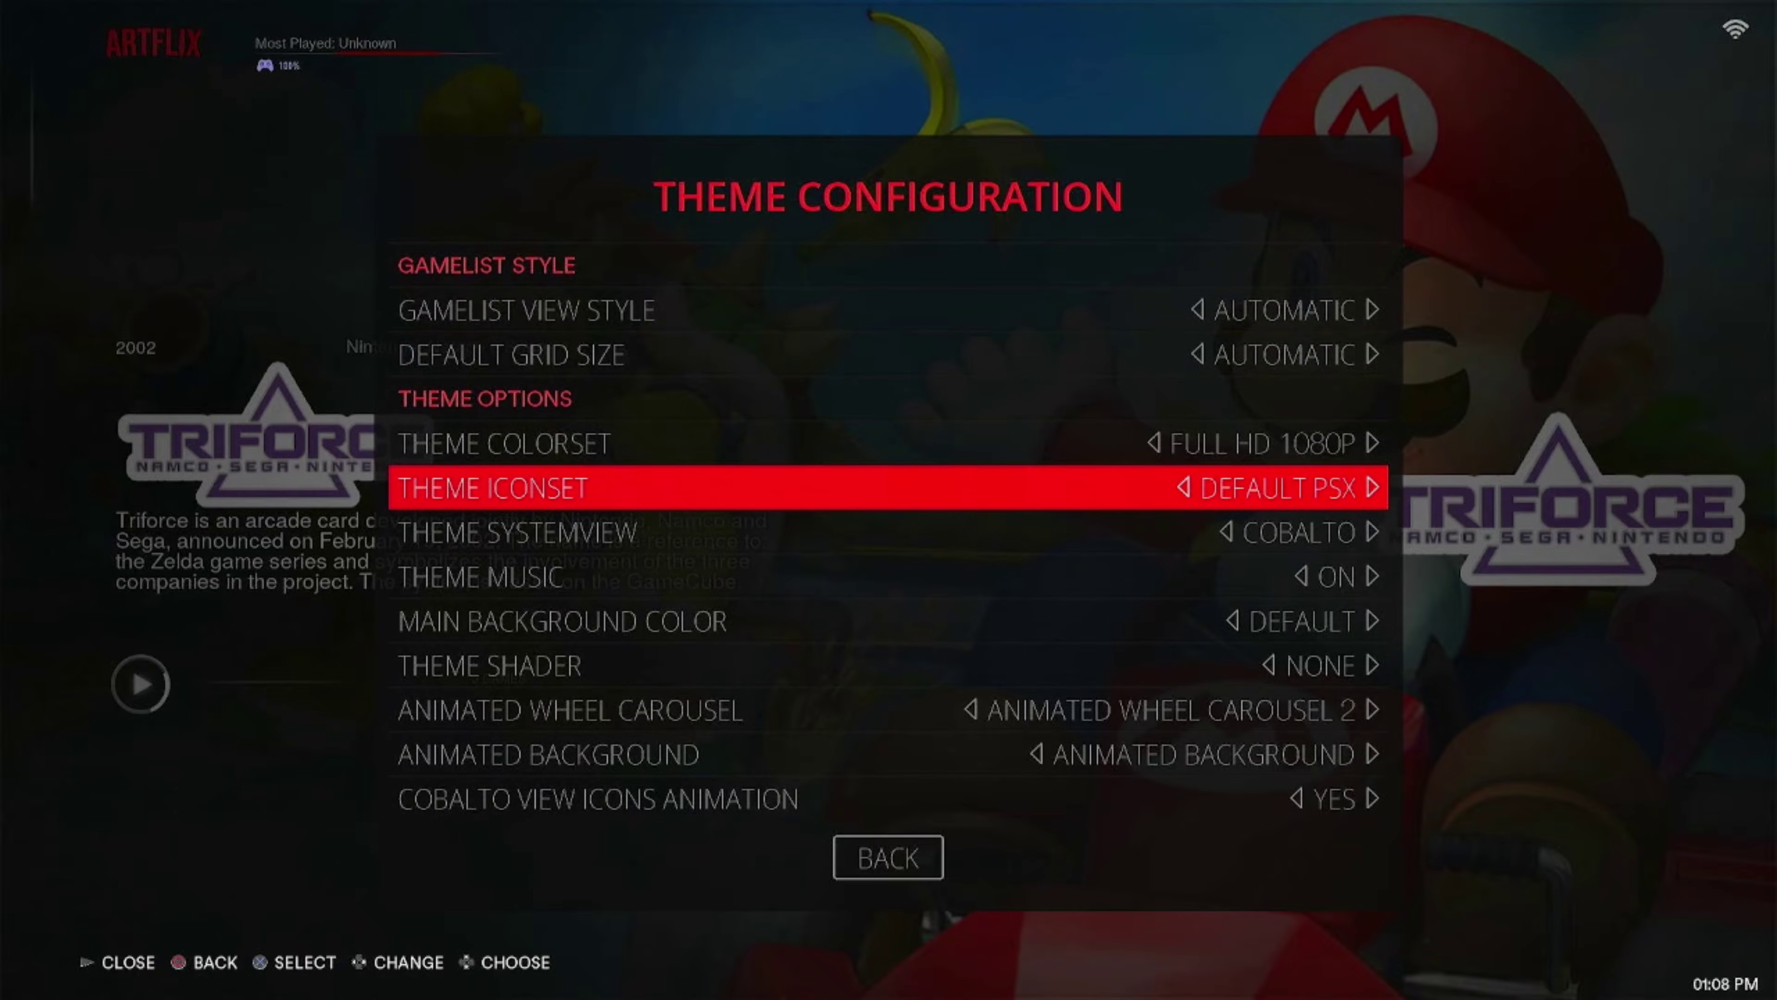
key("Return")
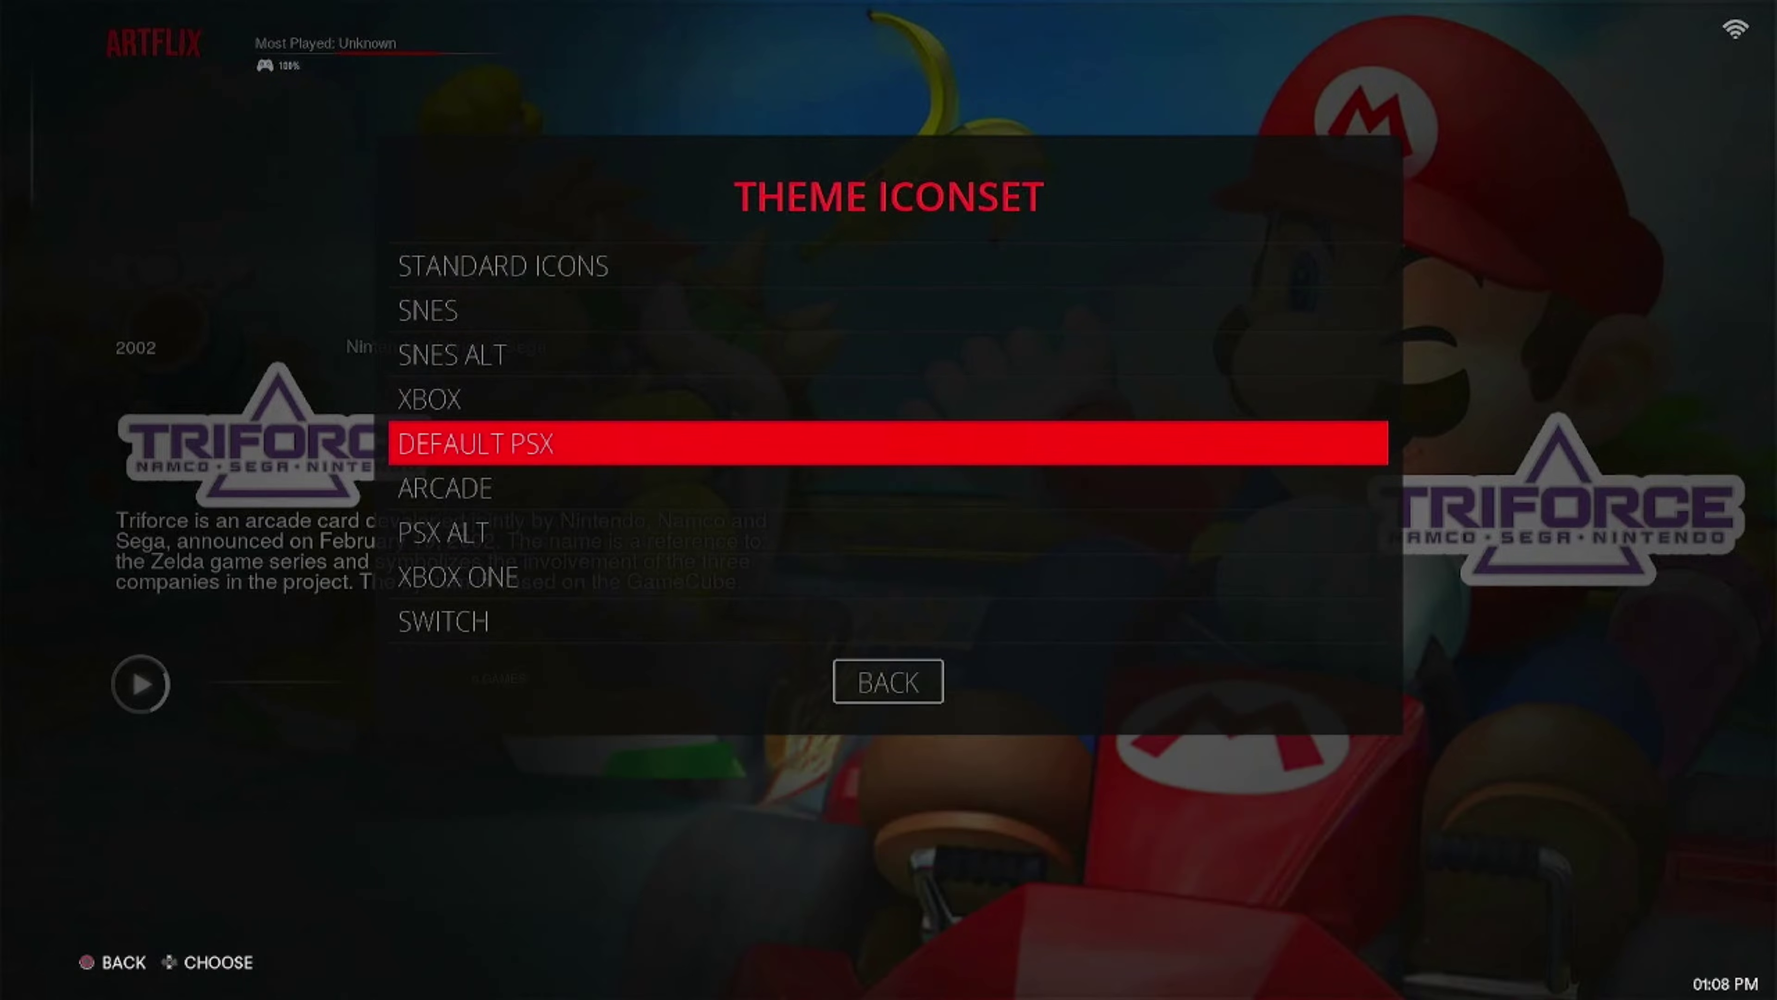
key("Up")
key("Return")
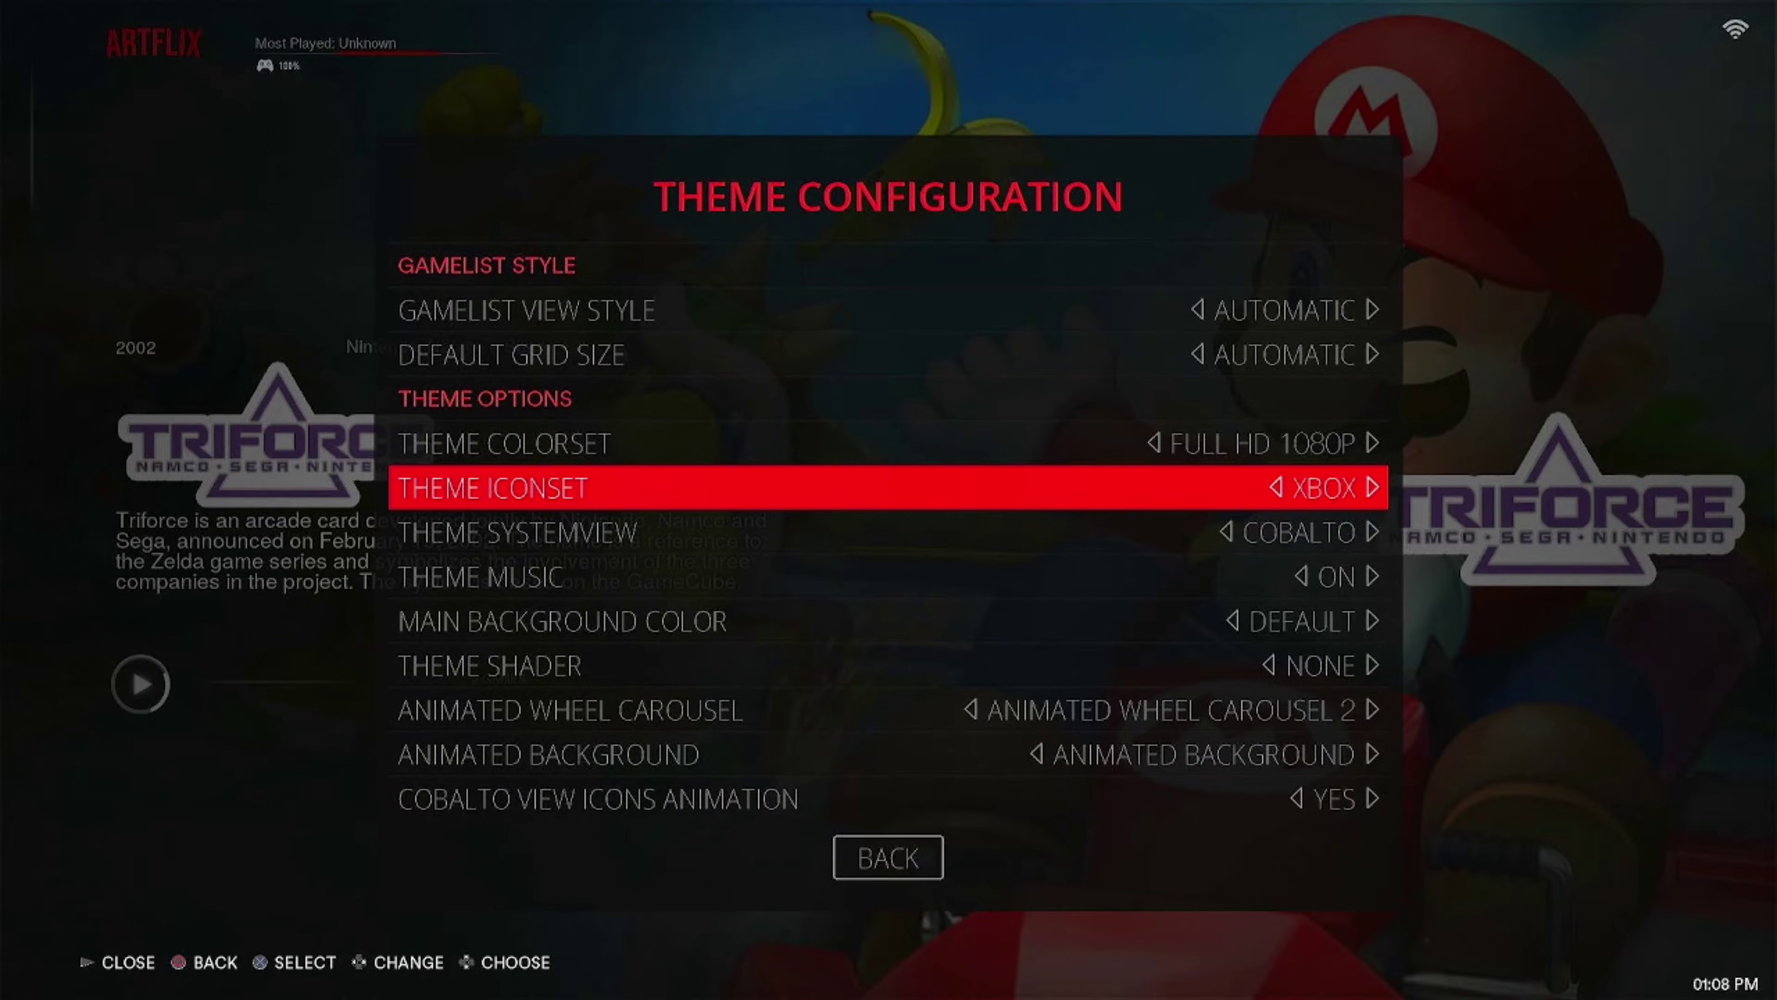
key("Escape")
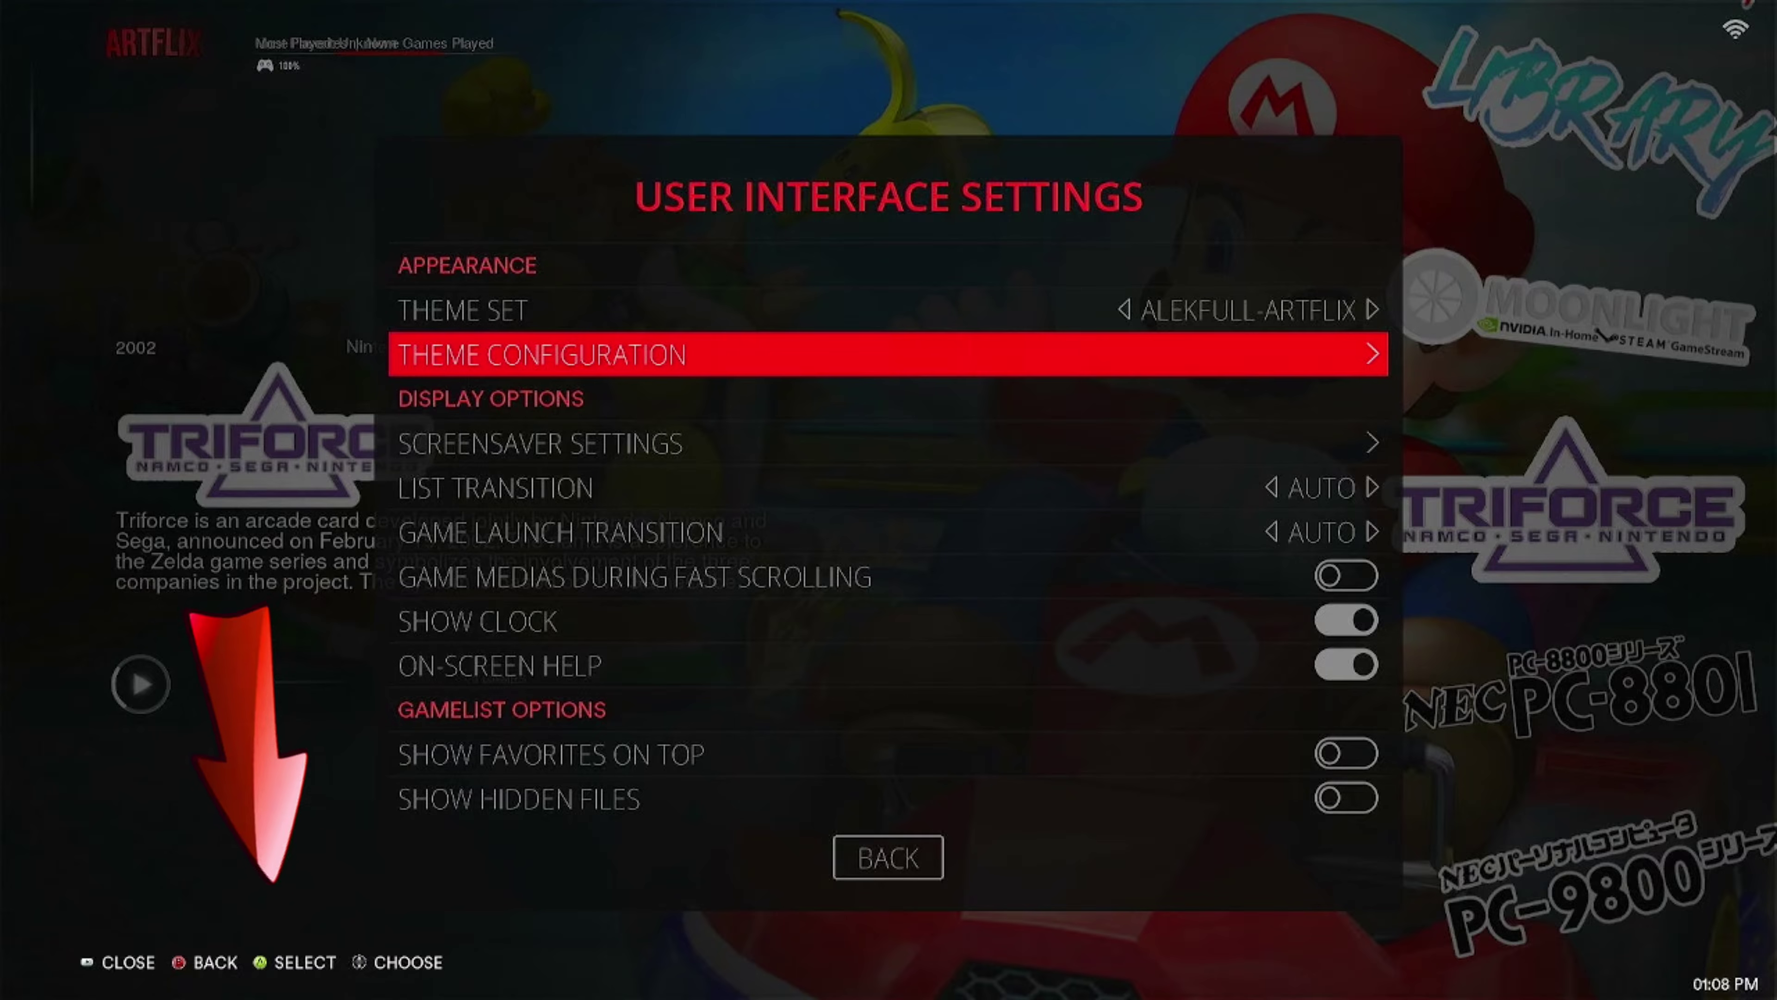
key("Escape")
key("Escape")
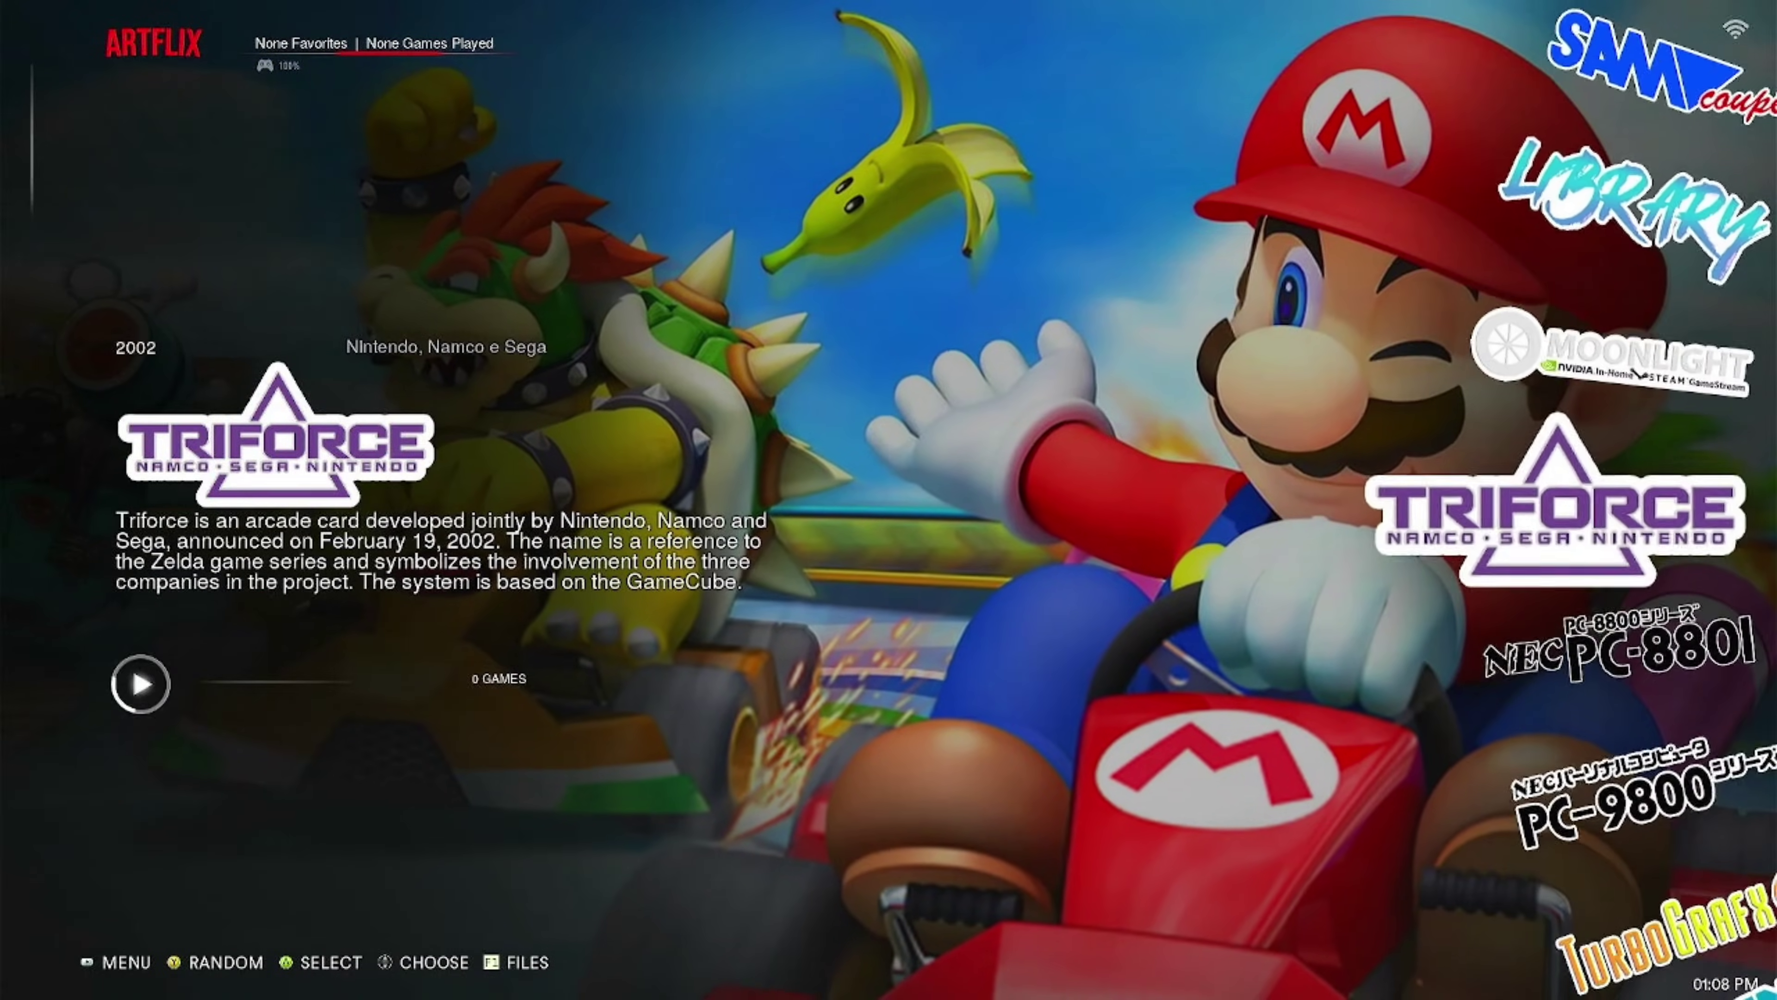
Step: Reopen the theme configuration from the main menu's user interface settings
key("Escape")
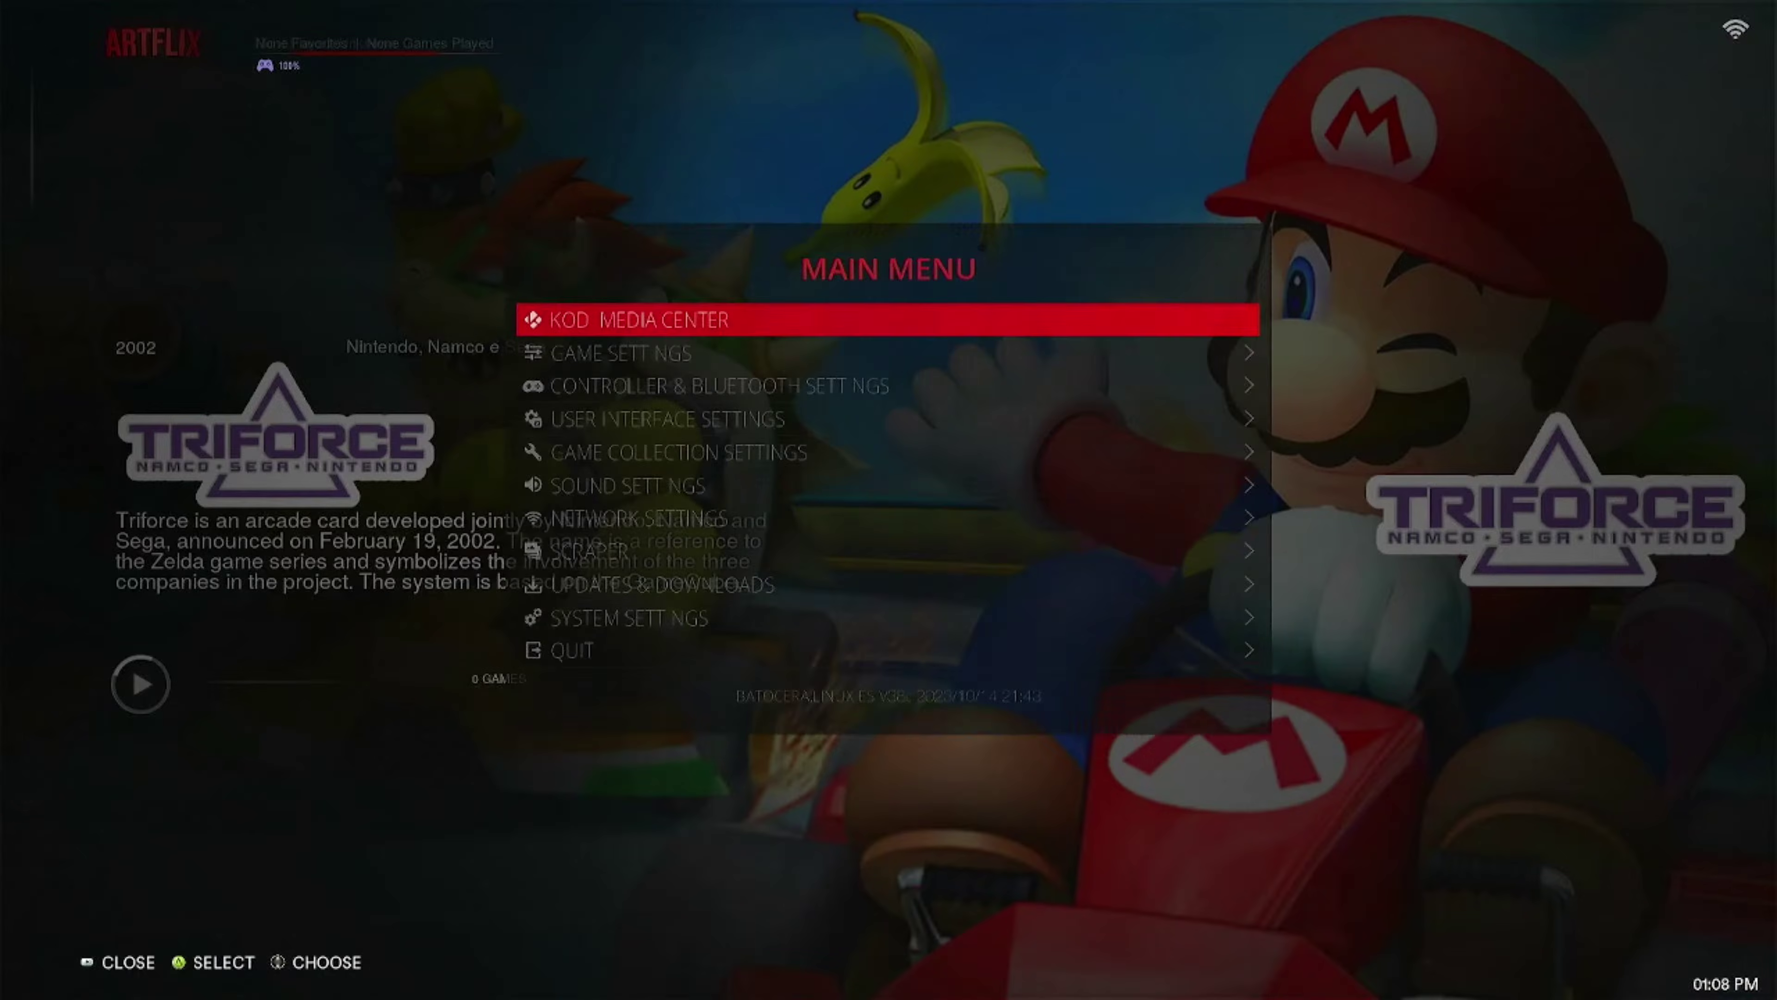
key("Down")
key("Down")
key("Down")
key("Return")
key("Down")
key("Return")
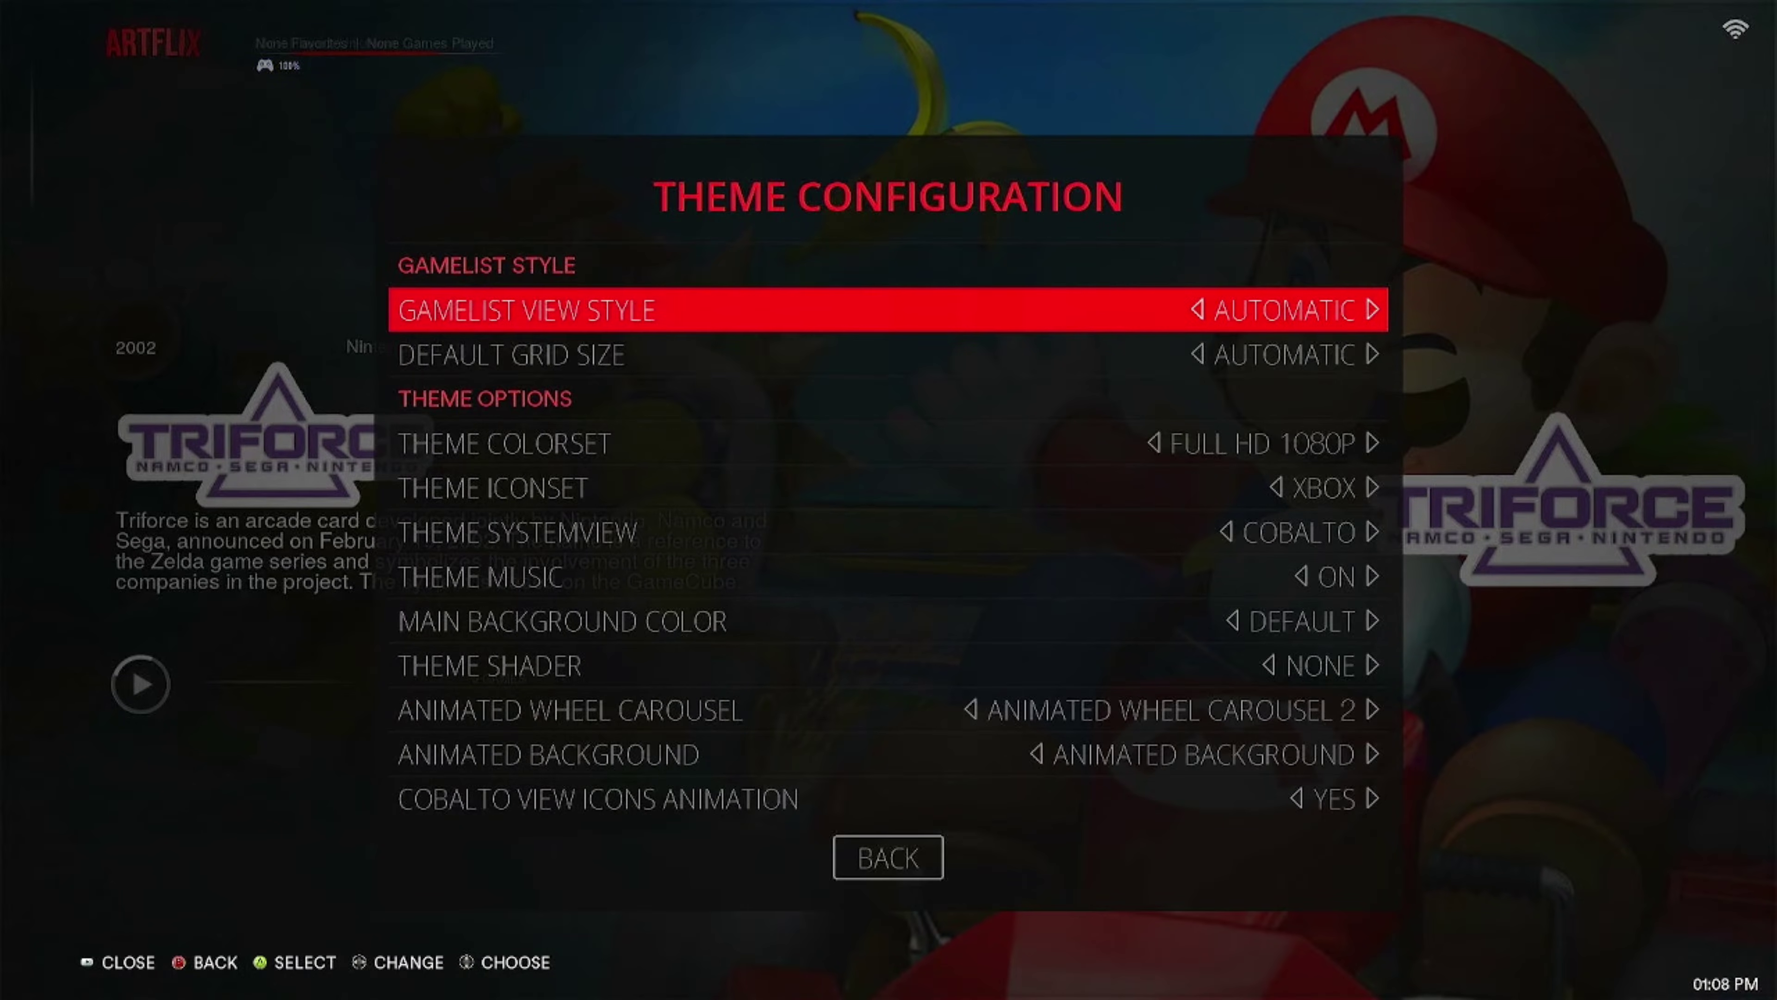
Step: Bring up the theme iconset choices in the theme configuration
key("Down")
key("Down")
key("Down")
key("Down")
key("Up")
key("Return")
key("Down")
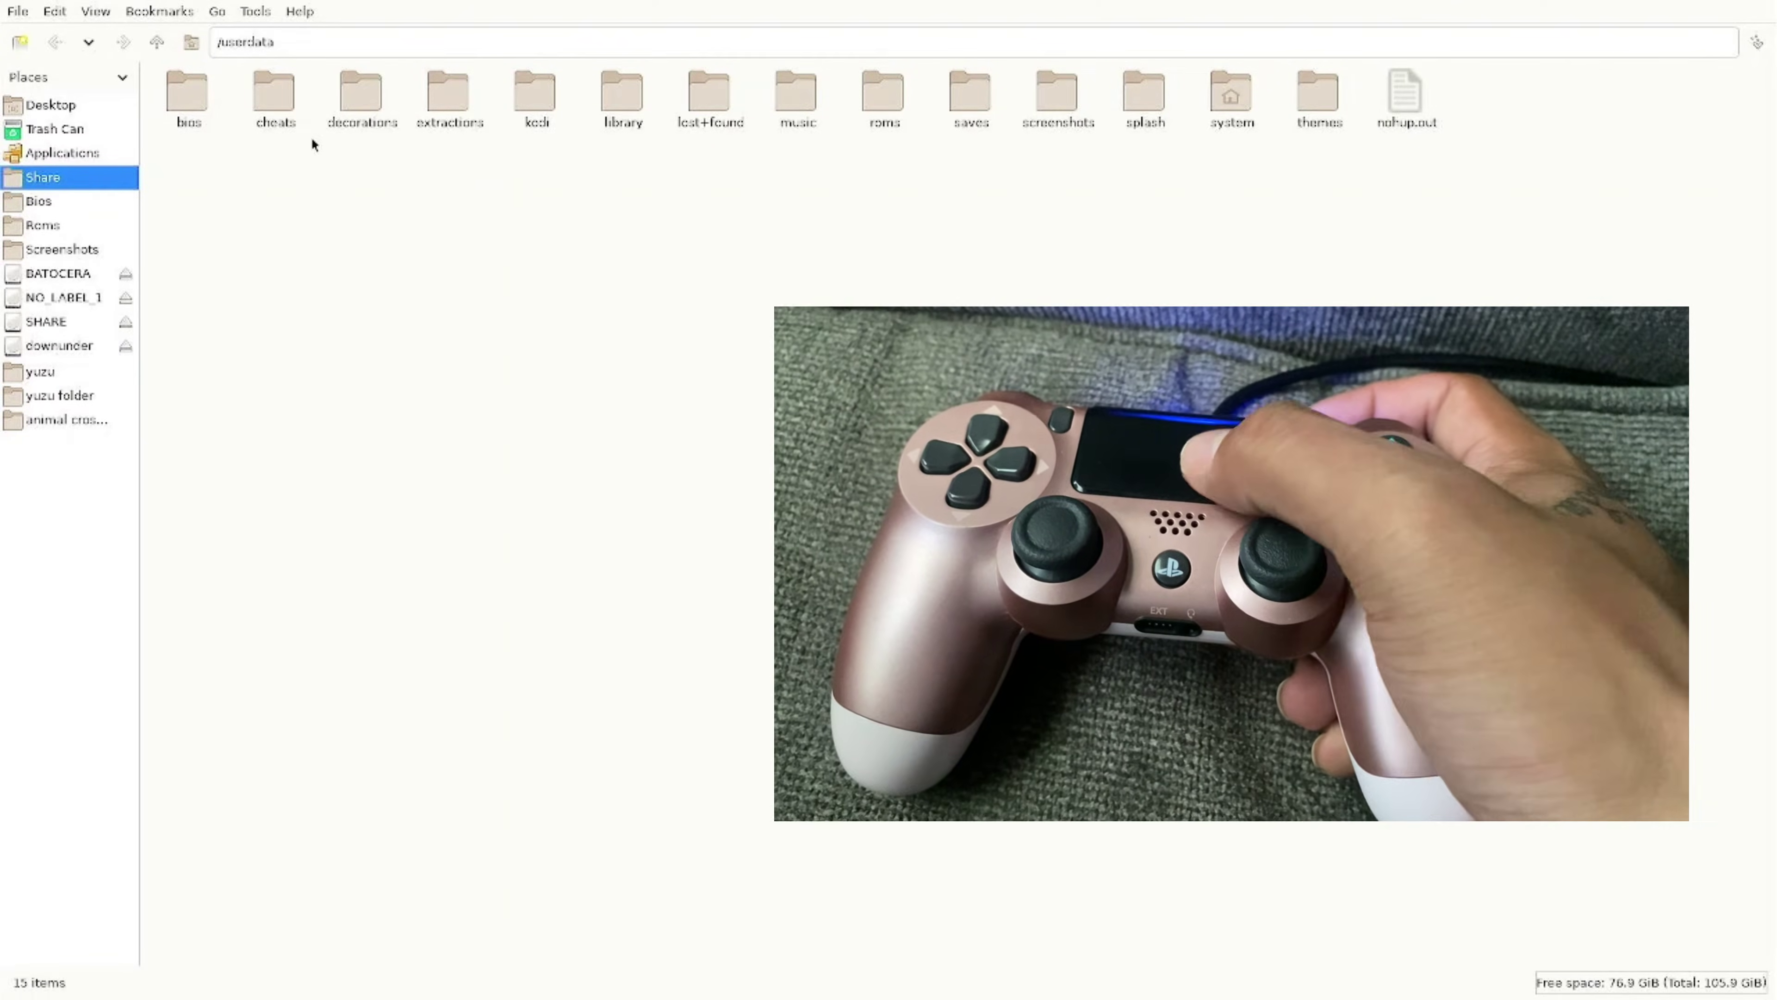
Step: Show the available actions for the bios folder in /userdata, dismiss them and deselect the folder
right_click(191, 112)
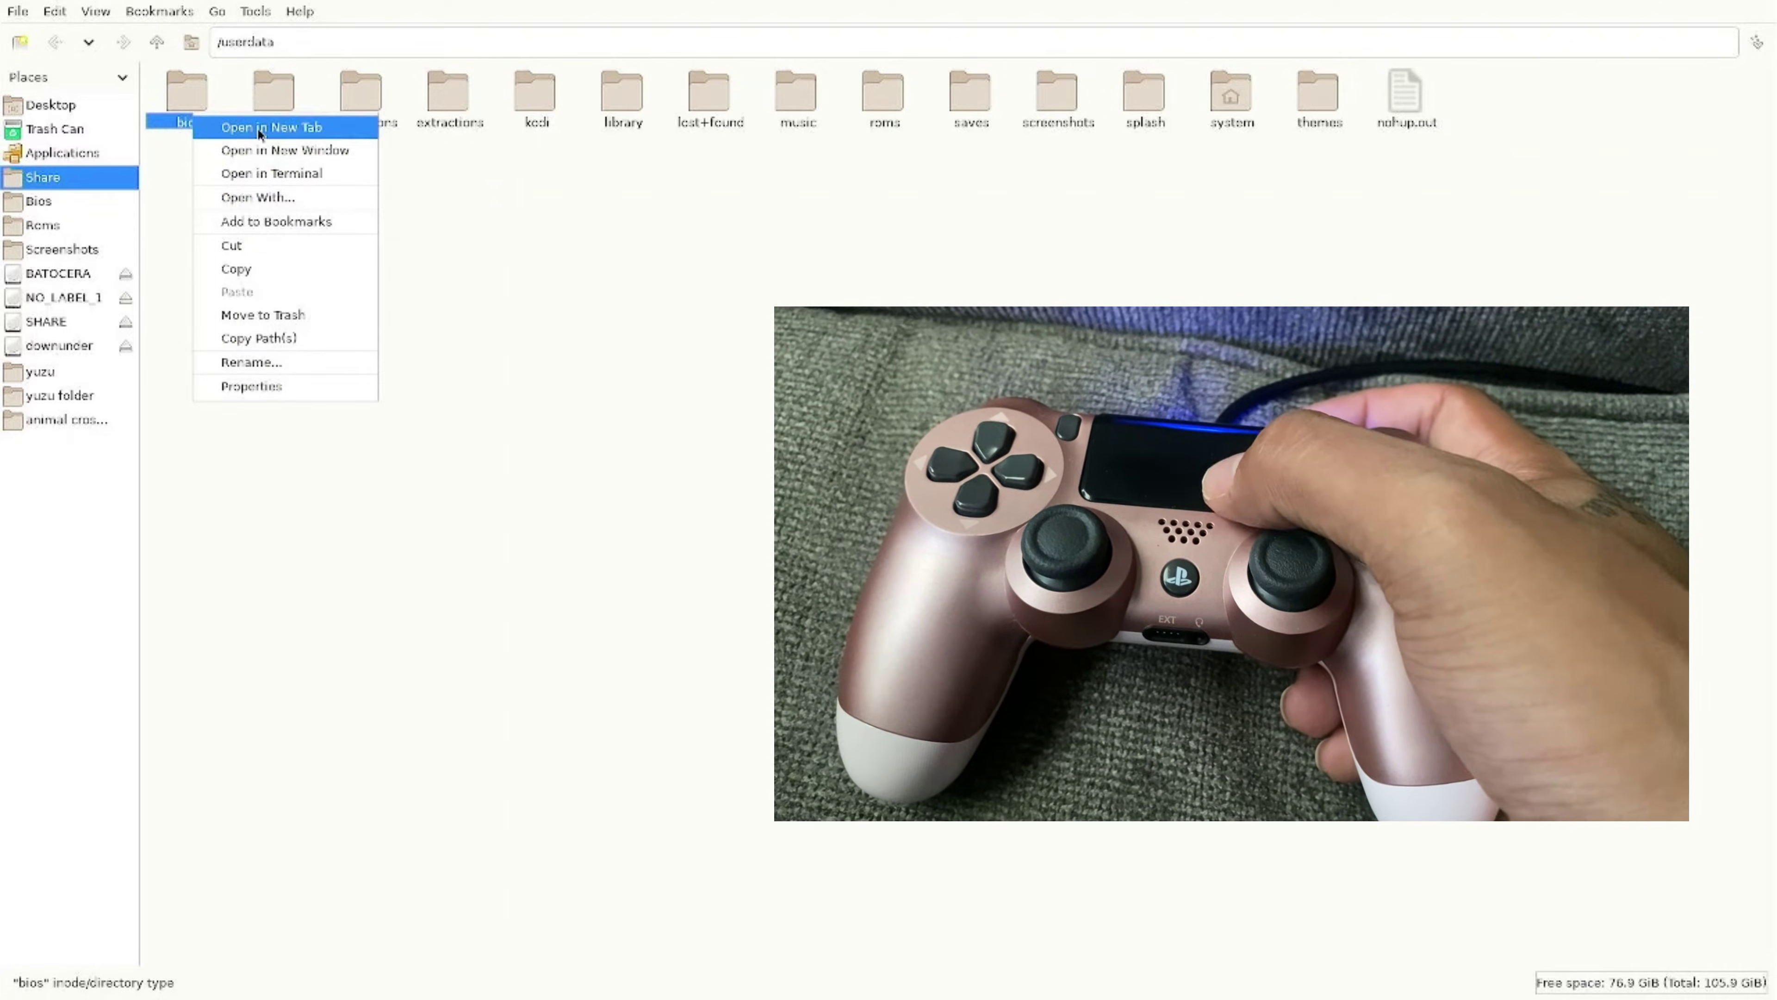
left_click(650, 239)
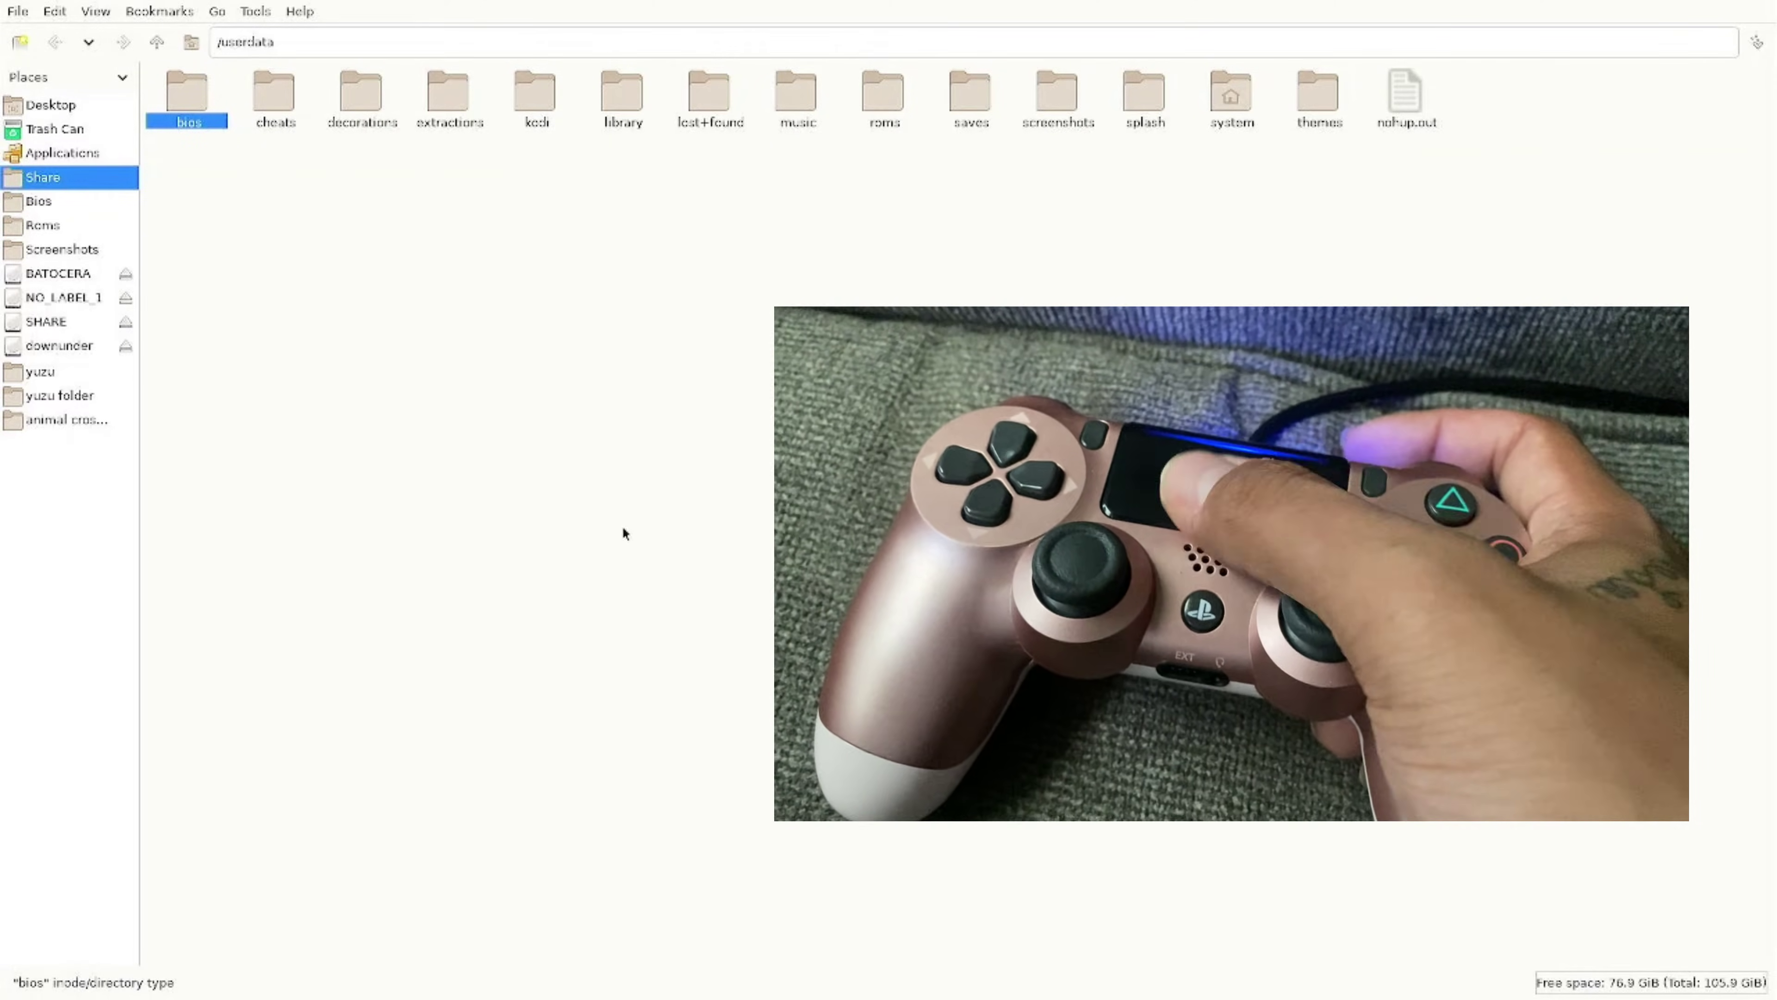
left_click(318, 276)
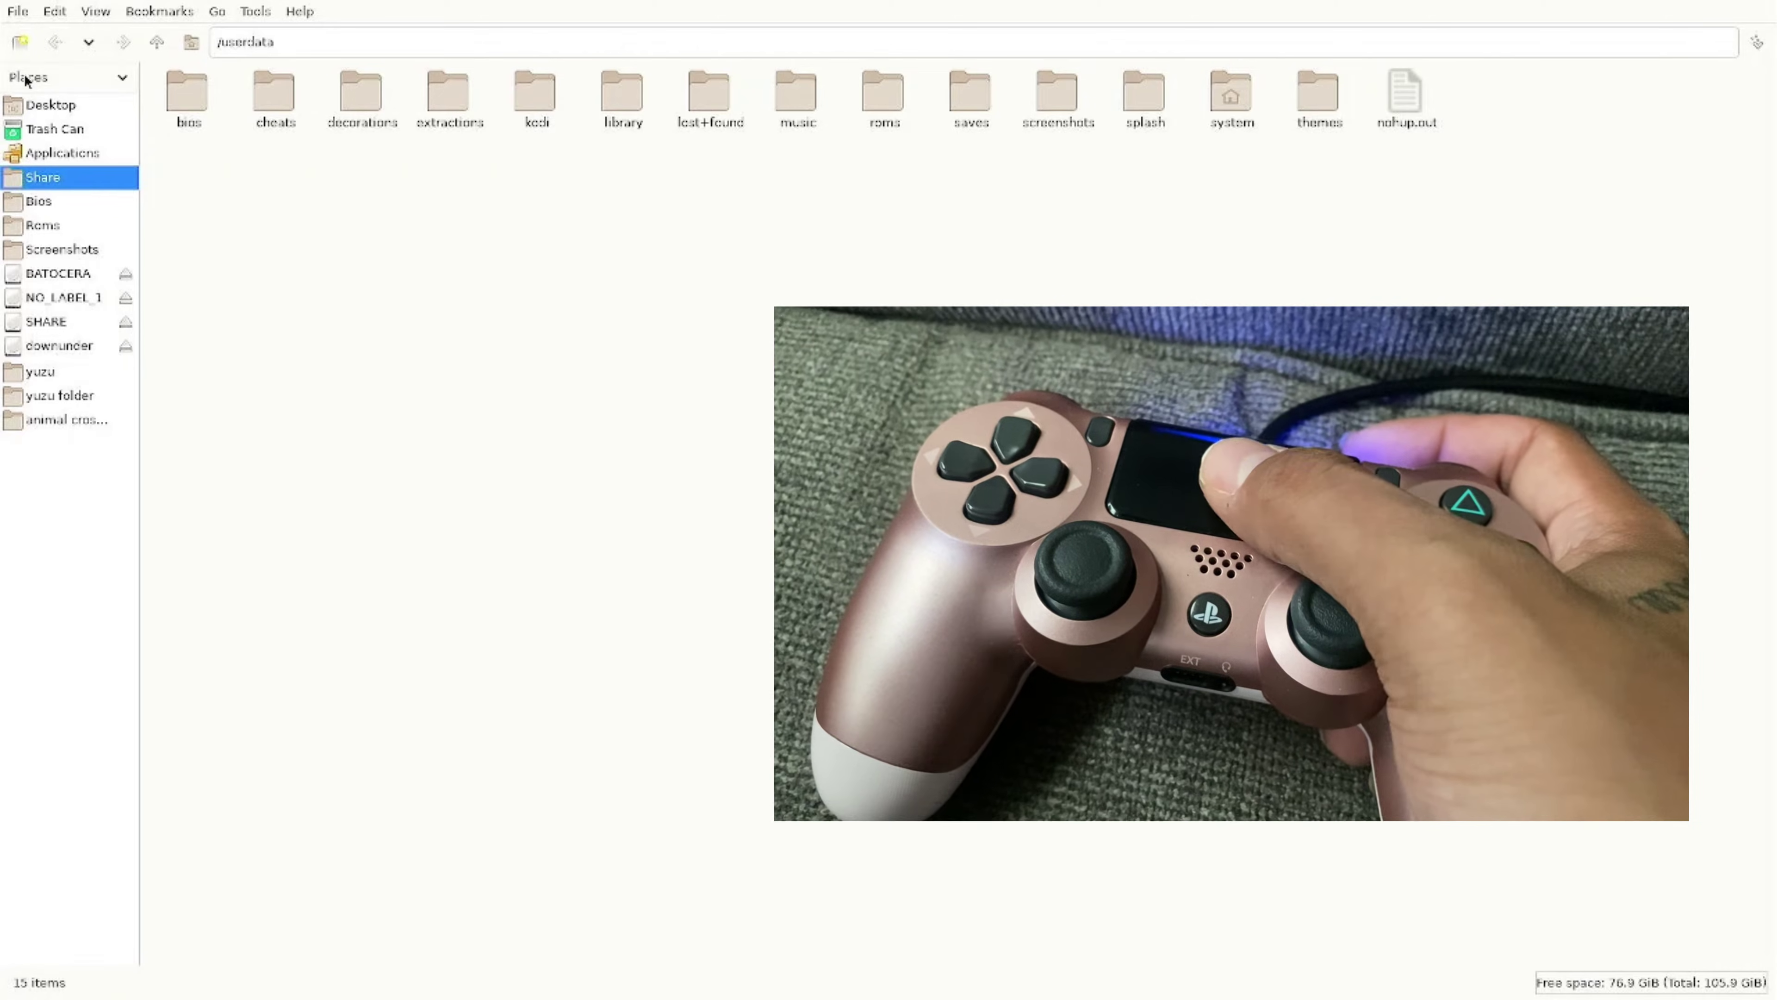
Step: Close the file manager window to get back to the system carousel
left_click(21, 11)
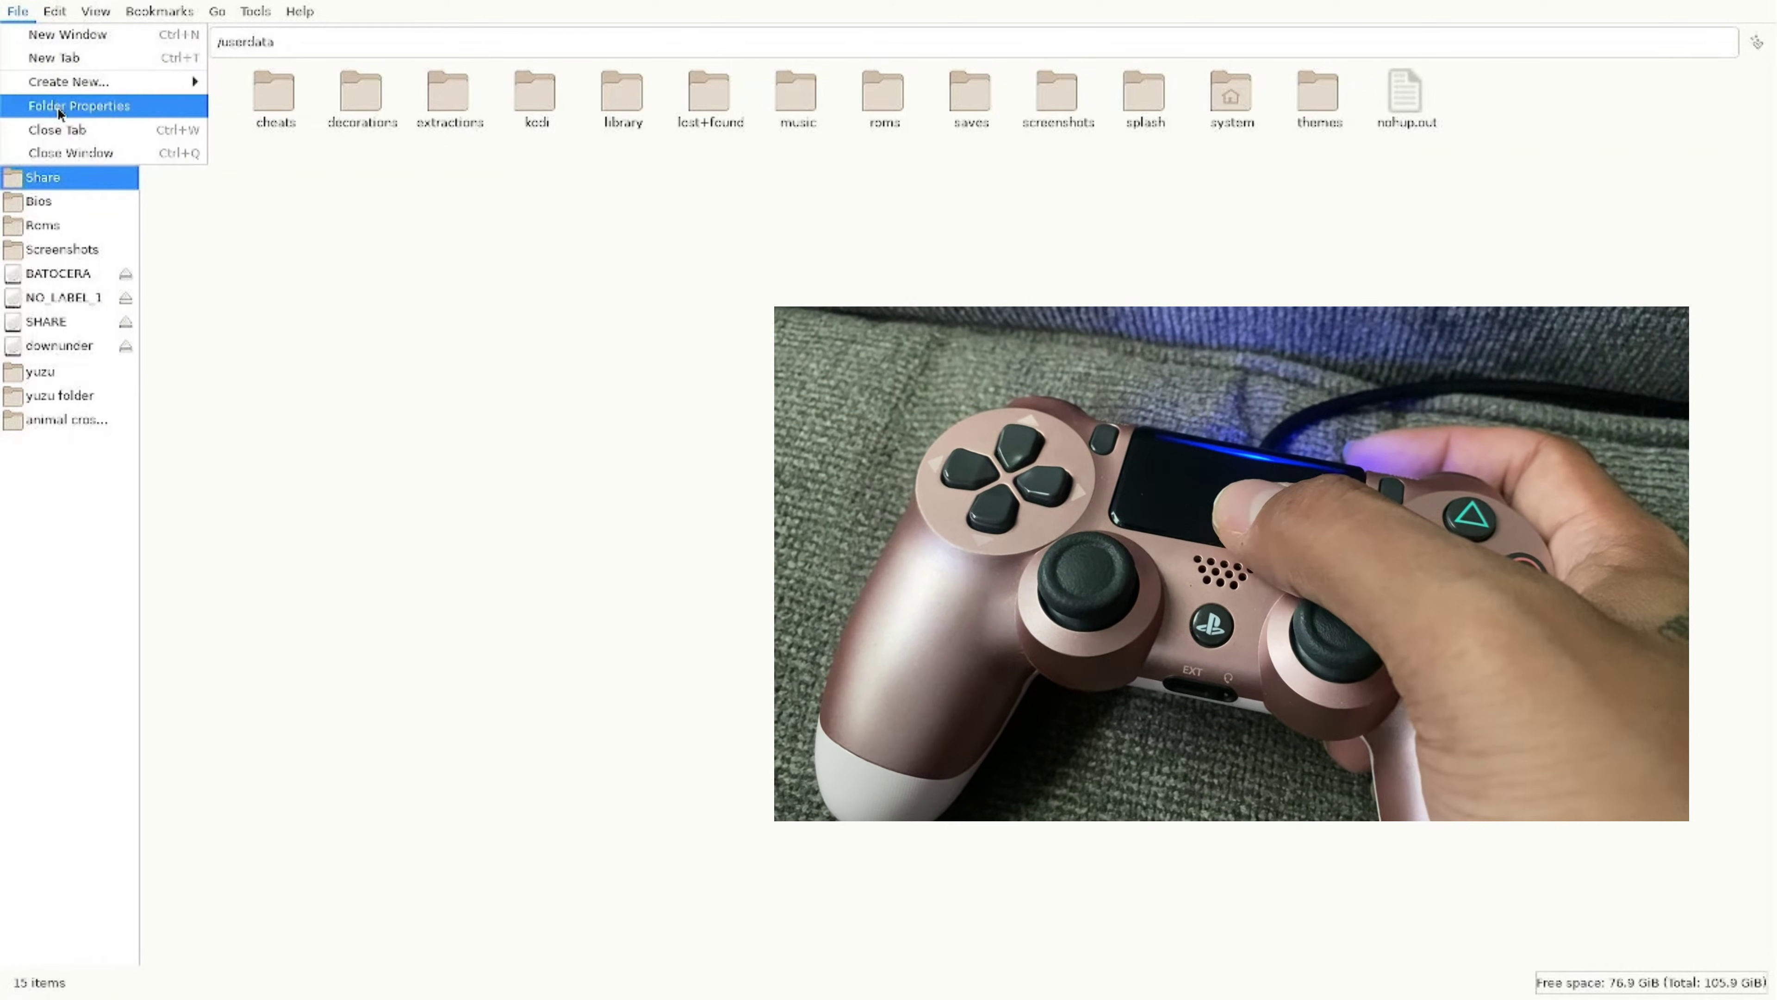
left_click(72, 165)
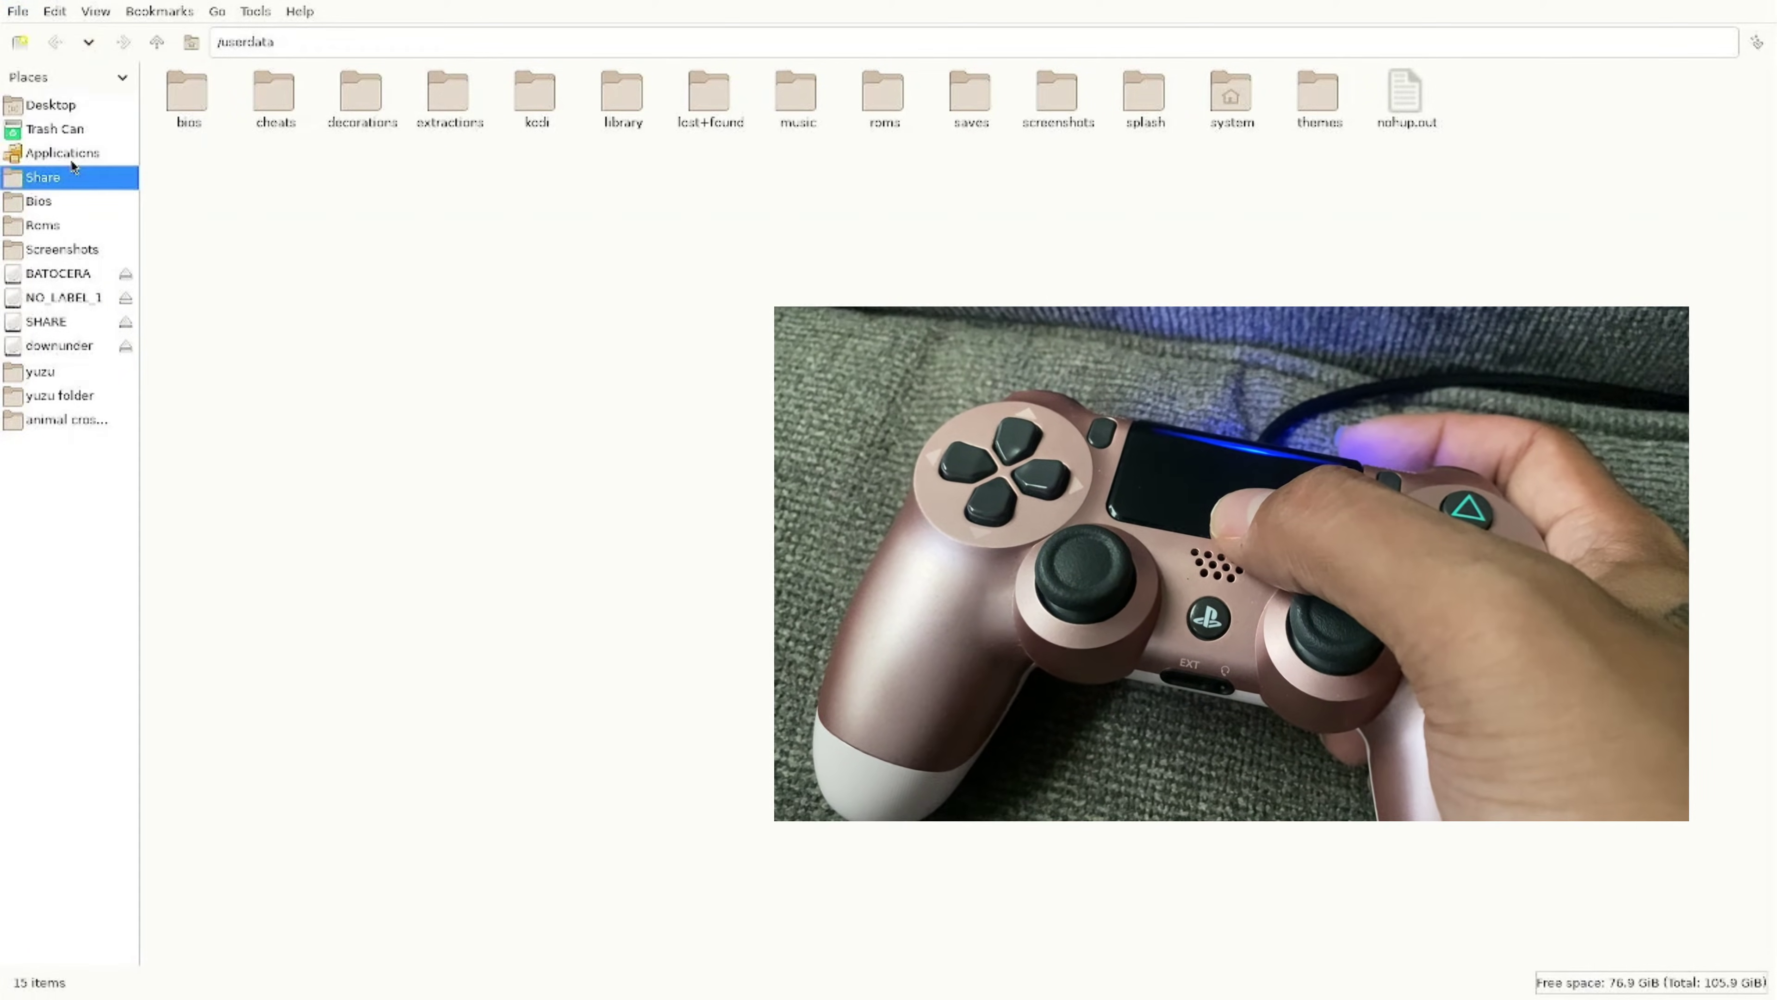
left_click(12, 8)
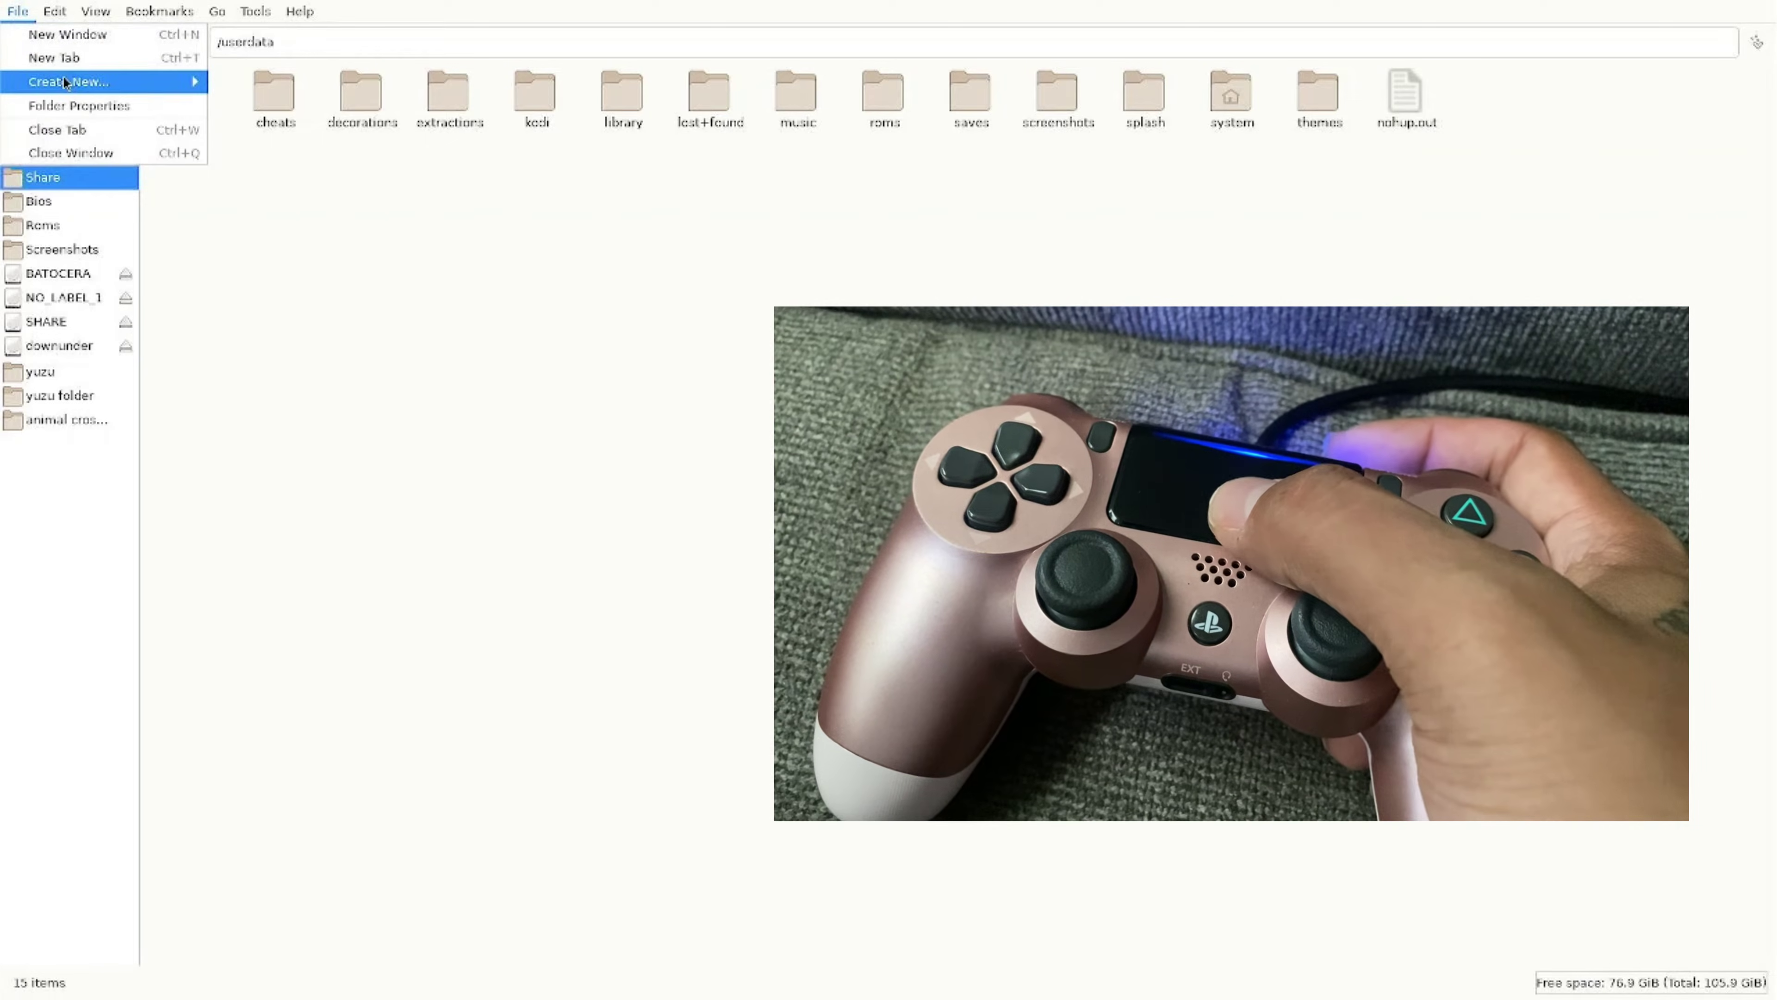
left_click(65, 154)
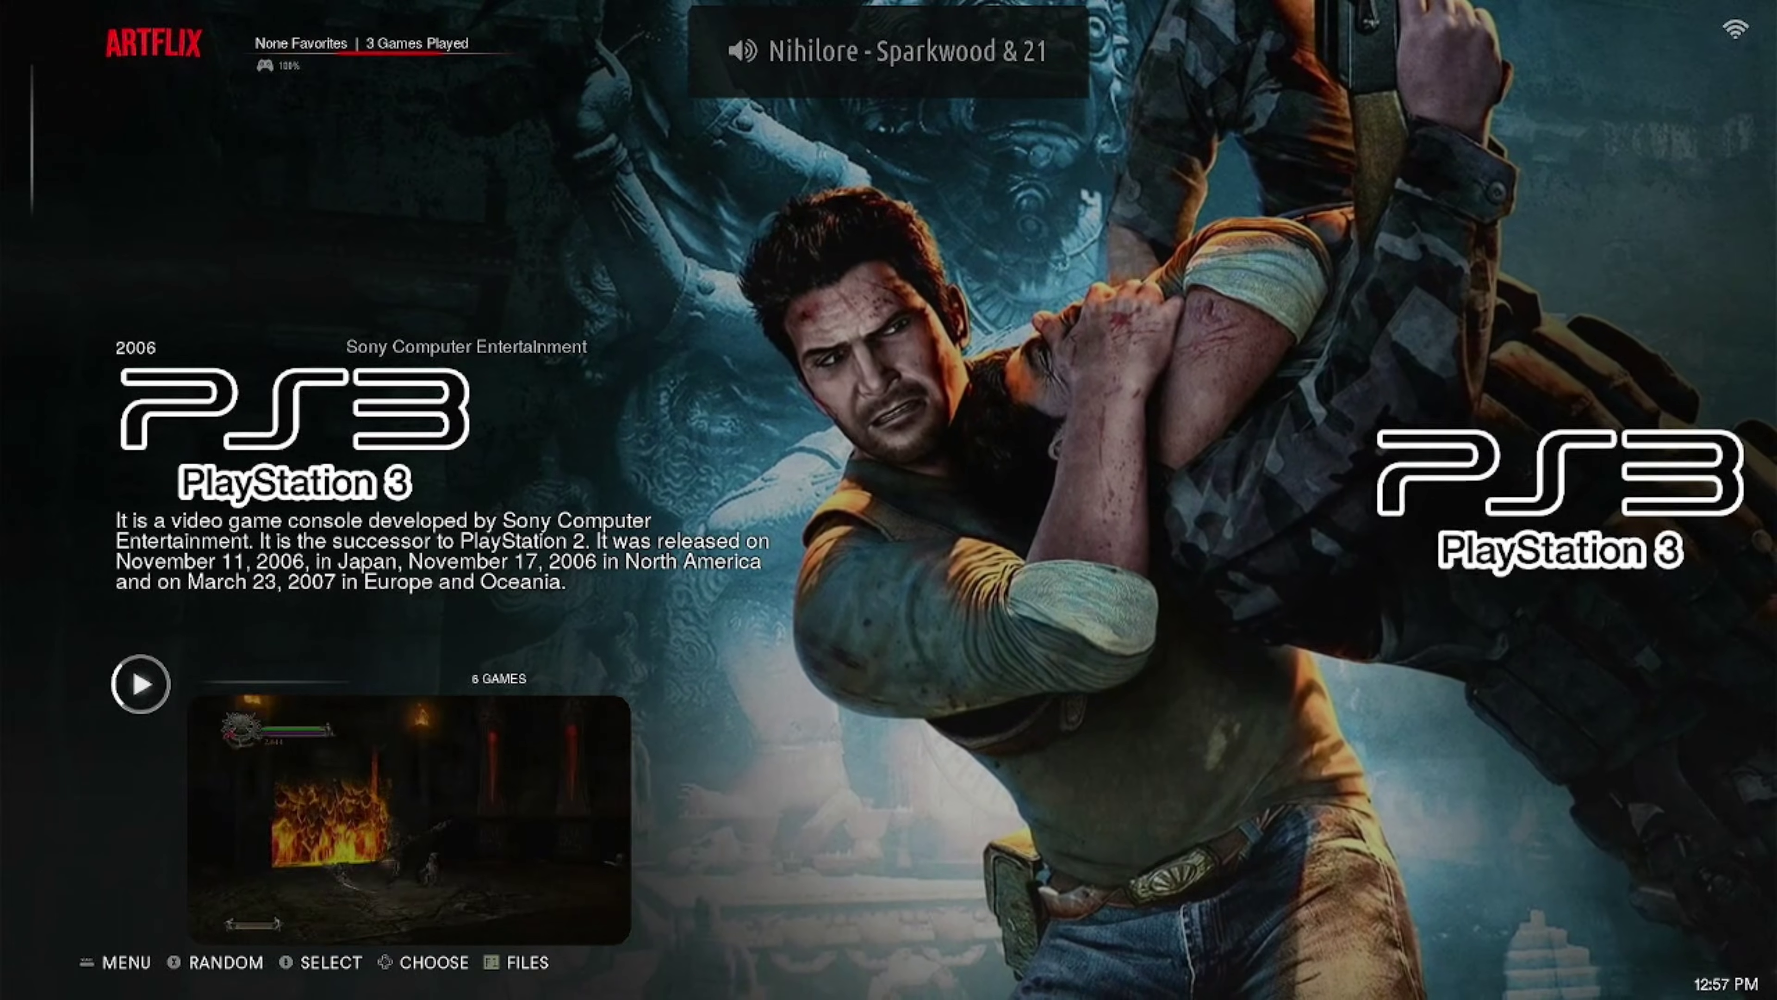
Step: Browse the shorter system carousel past Nintendo 3DS and Flatpak until PlayStation 3 is selected
key("Down")
key("Down")
key("Down")
key("Down")
key("Down")
key("Down")
key("Down")
key("Down")
key("Down")
key("Down")
key("Down")
key("Down")
key("Down")
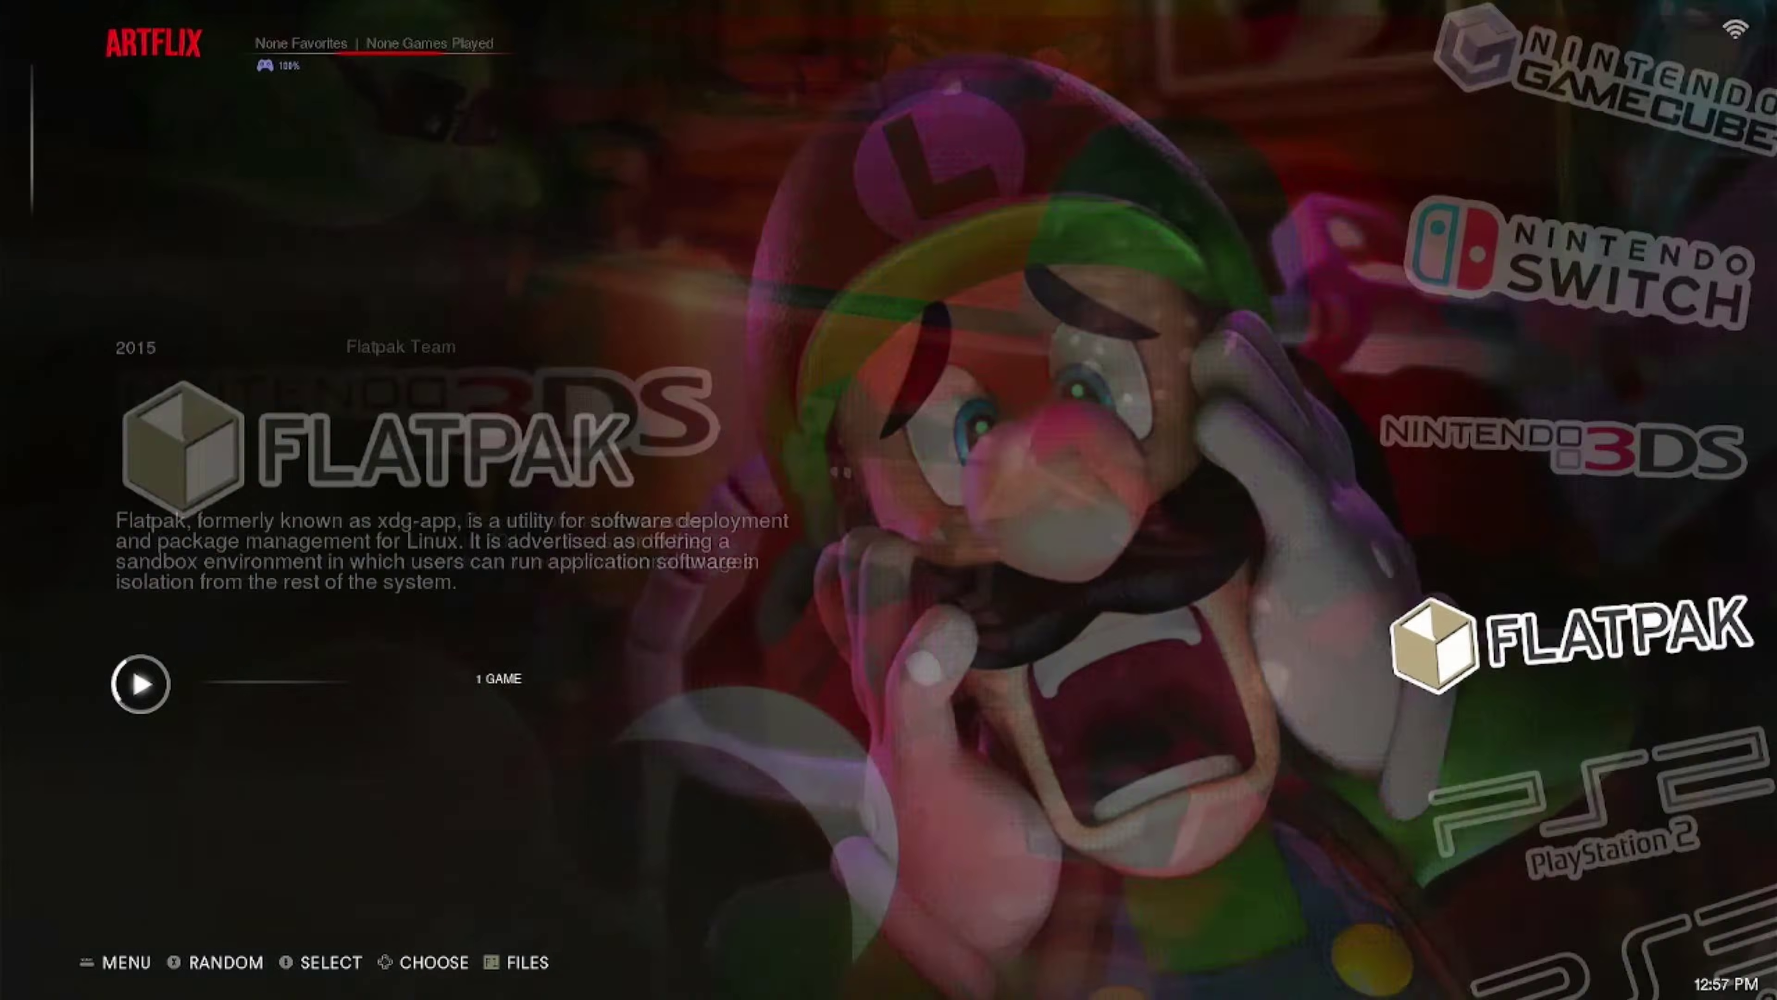
key("Down")
key("Down")
key("Down")
key("Down")
key("Down")
key("Down")
key("Down")
key("Down")
key("Down")
key("Down")
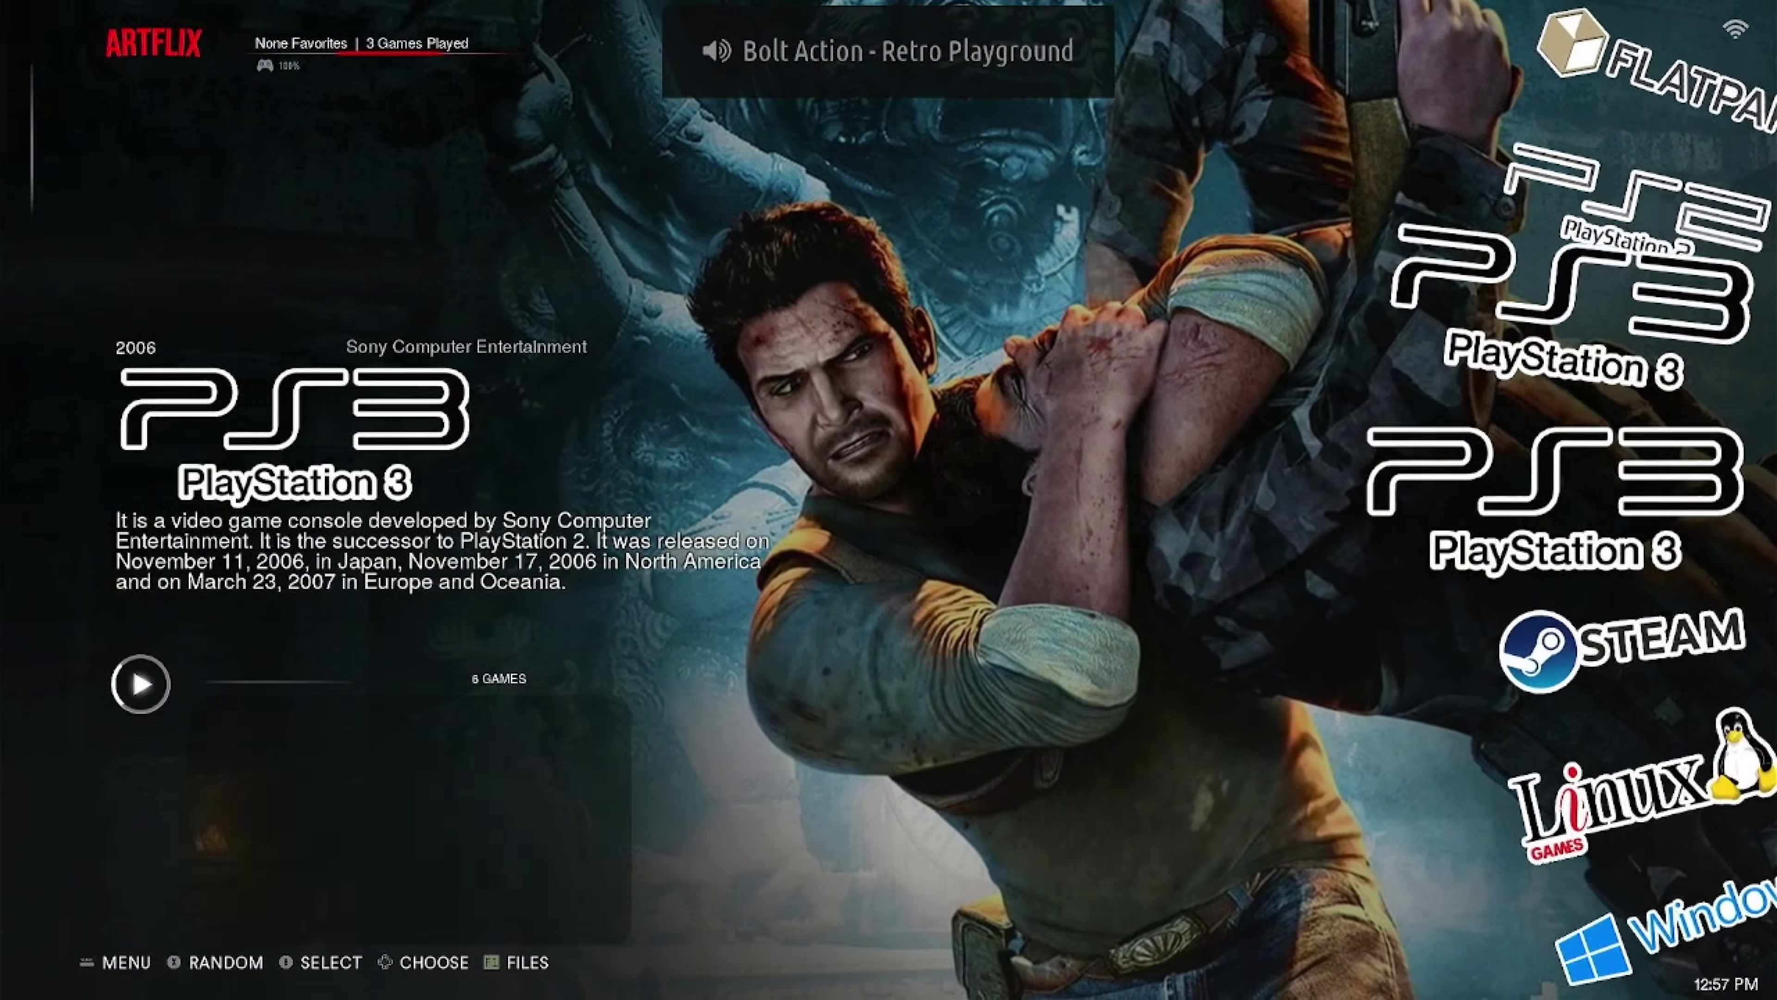
Step: Turn on the display of empty systems in the game collection settings and return to the system carousel
key("Return")
key("Down")
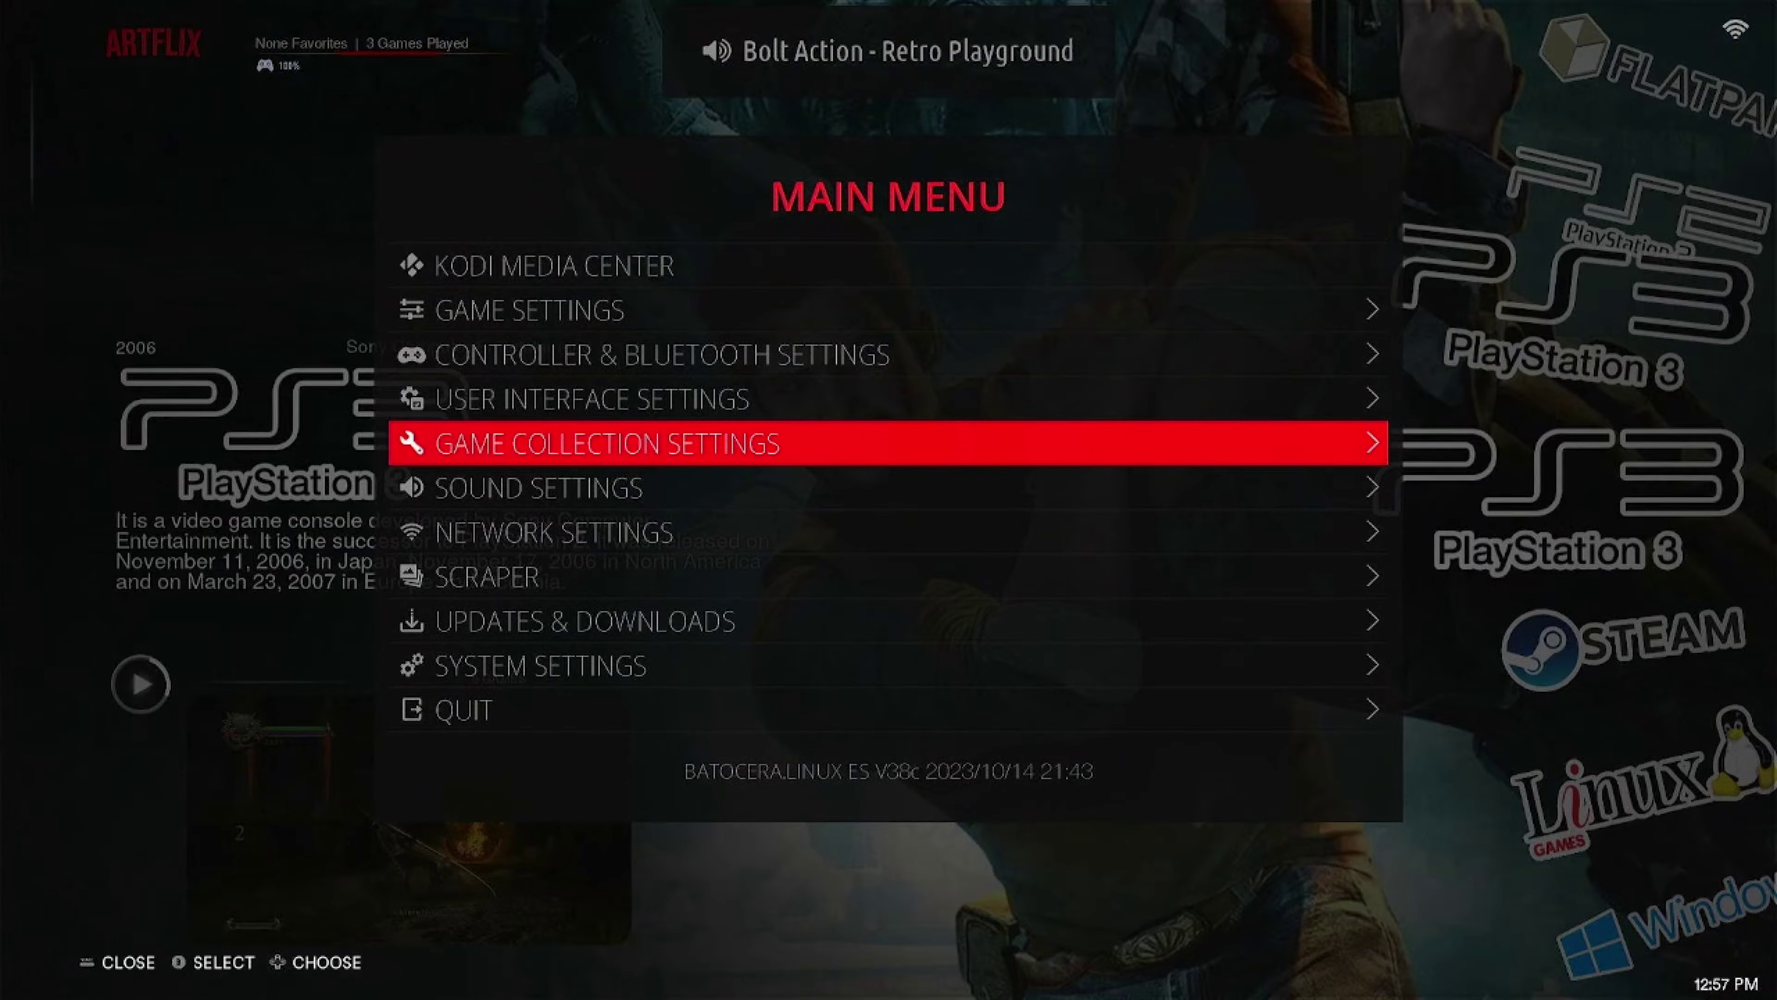
key("Return")
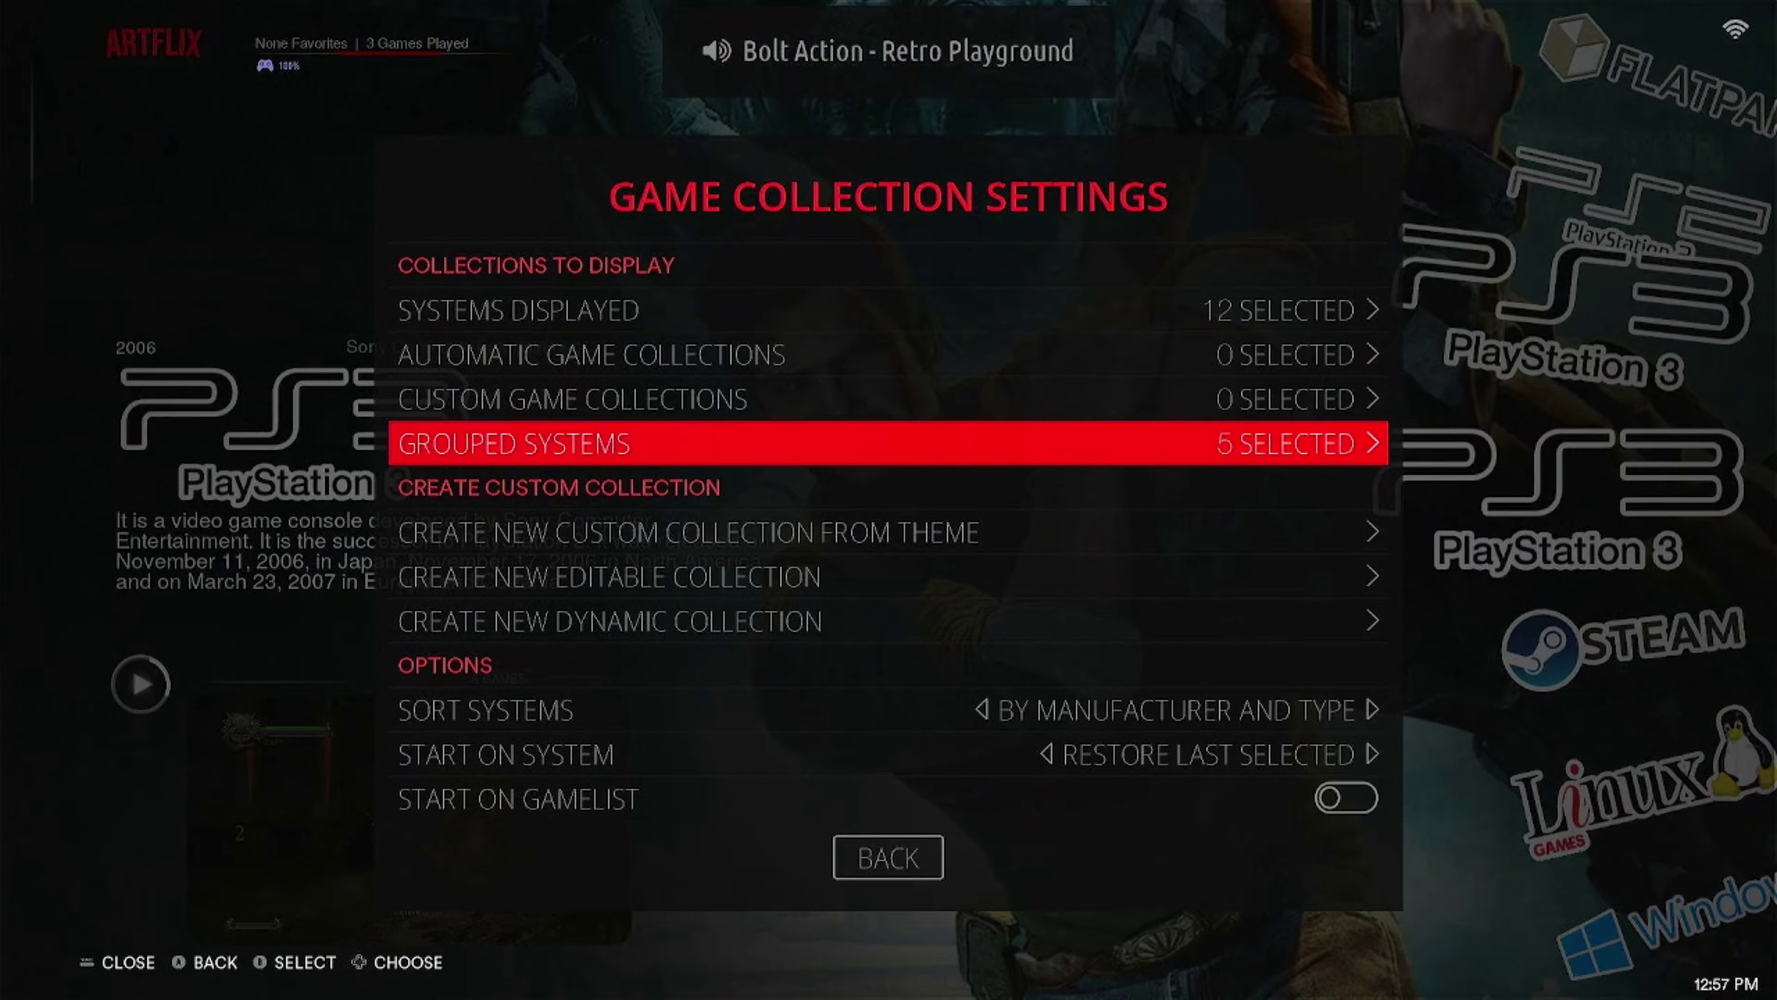
key("Down")
key("Down")
key("Down")
key("Down")
key("Down")
key("Down")
key("Down")
key("Down")
key("Down")
key("Down")
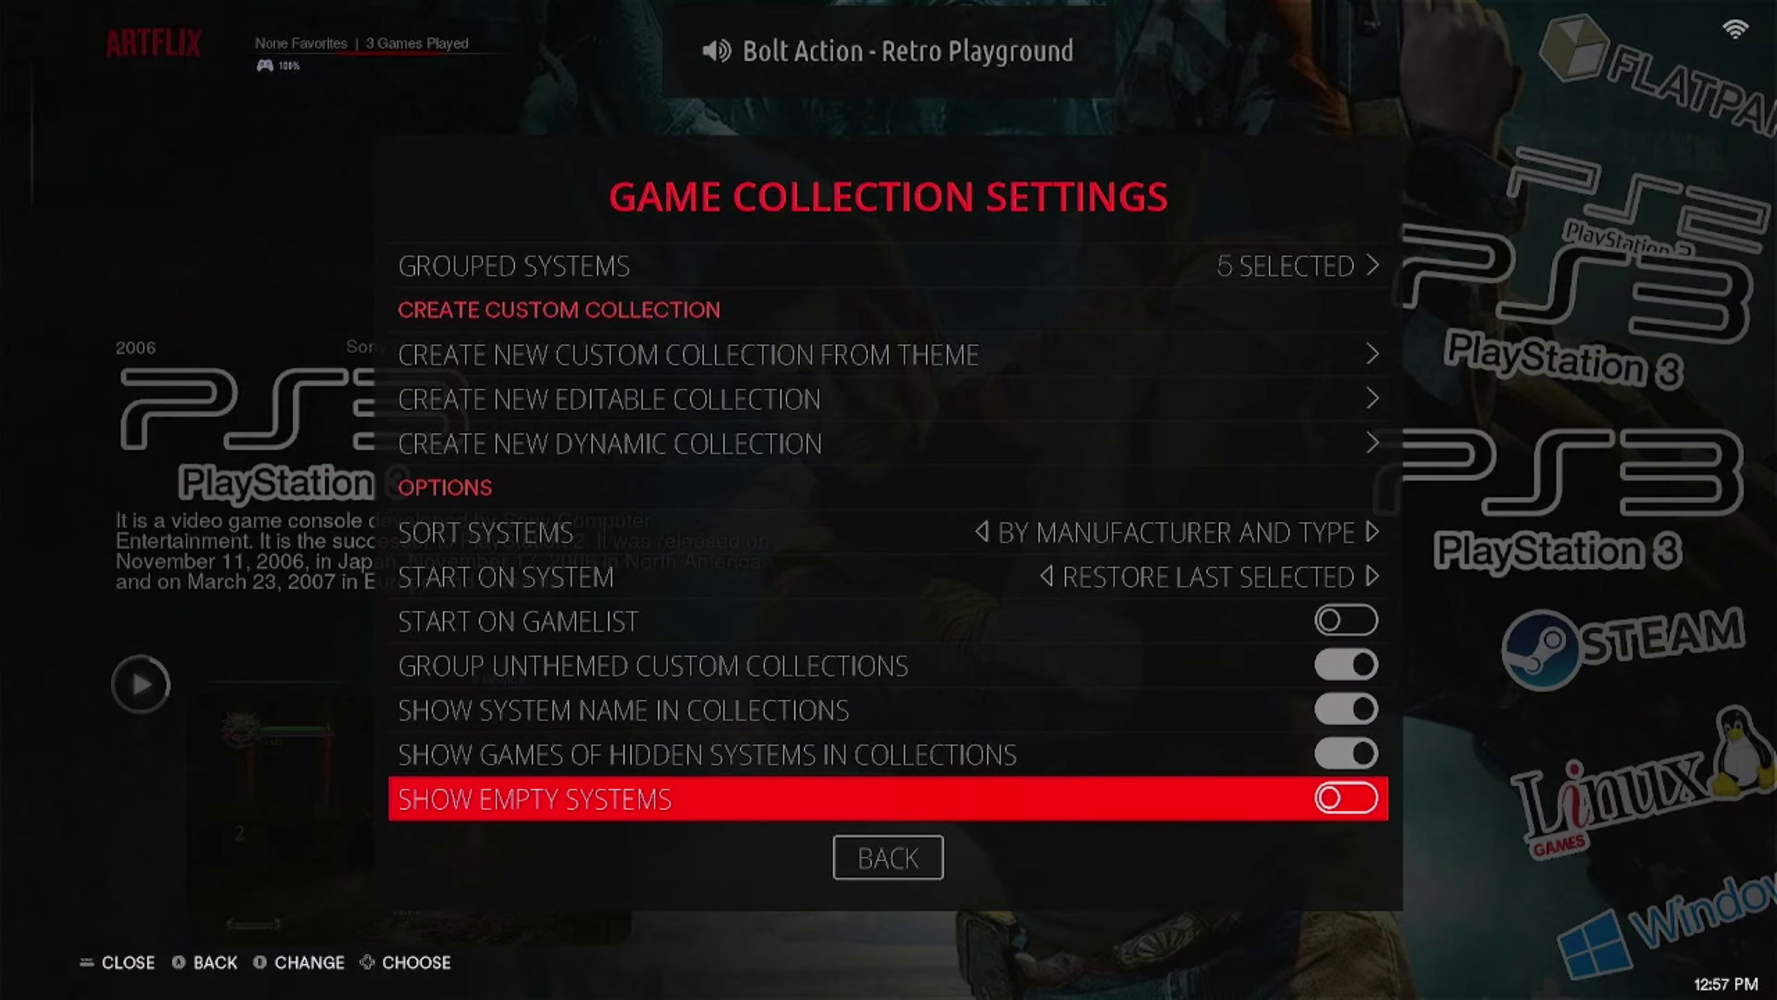
key("Escape")
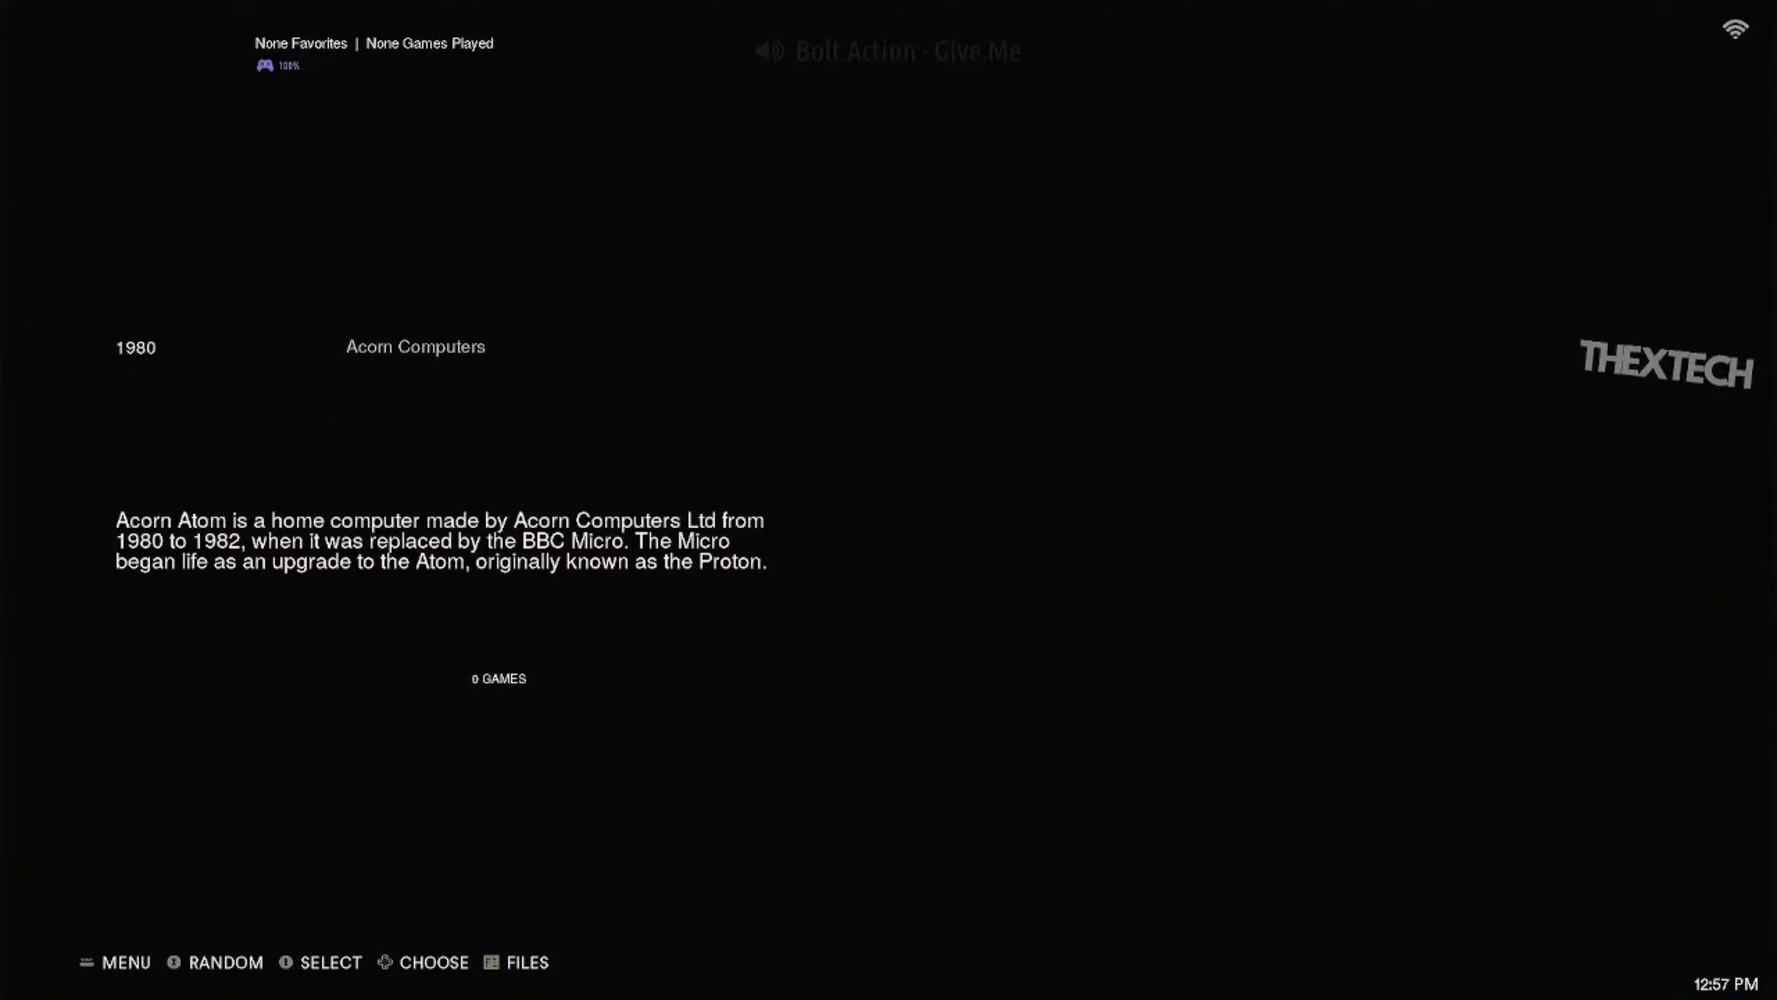
Step: Look through the system carousel, including empty systems, from Acorn Atom to Atari Lynx
key("Down")
key("Down")
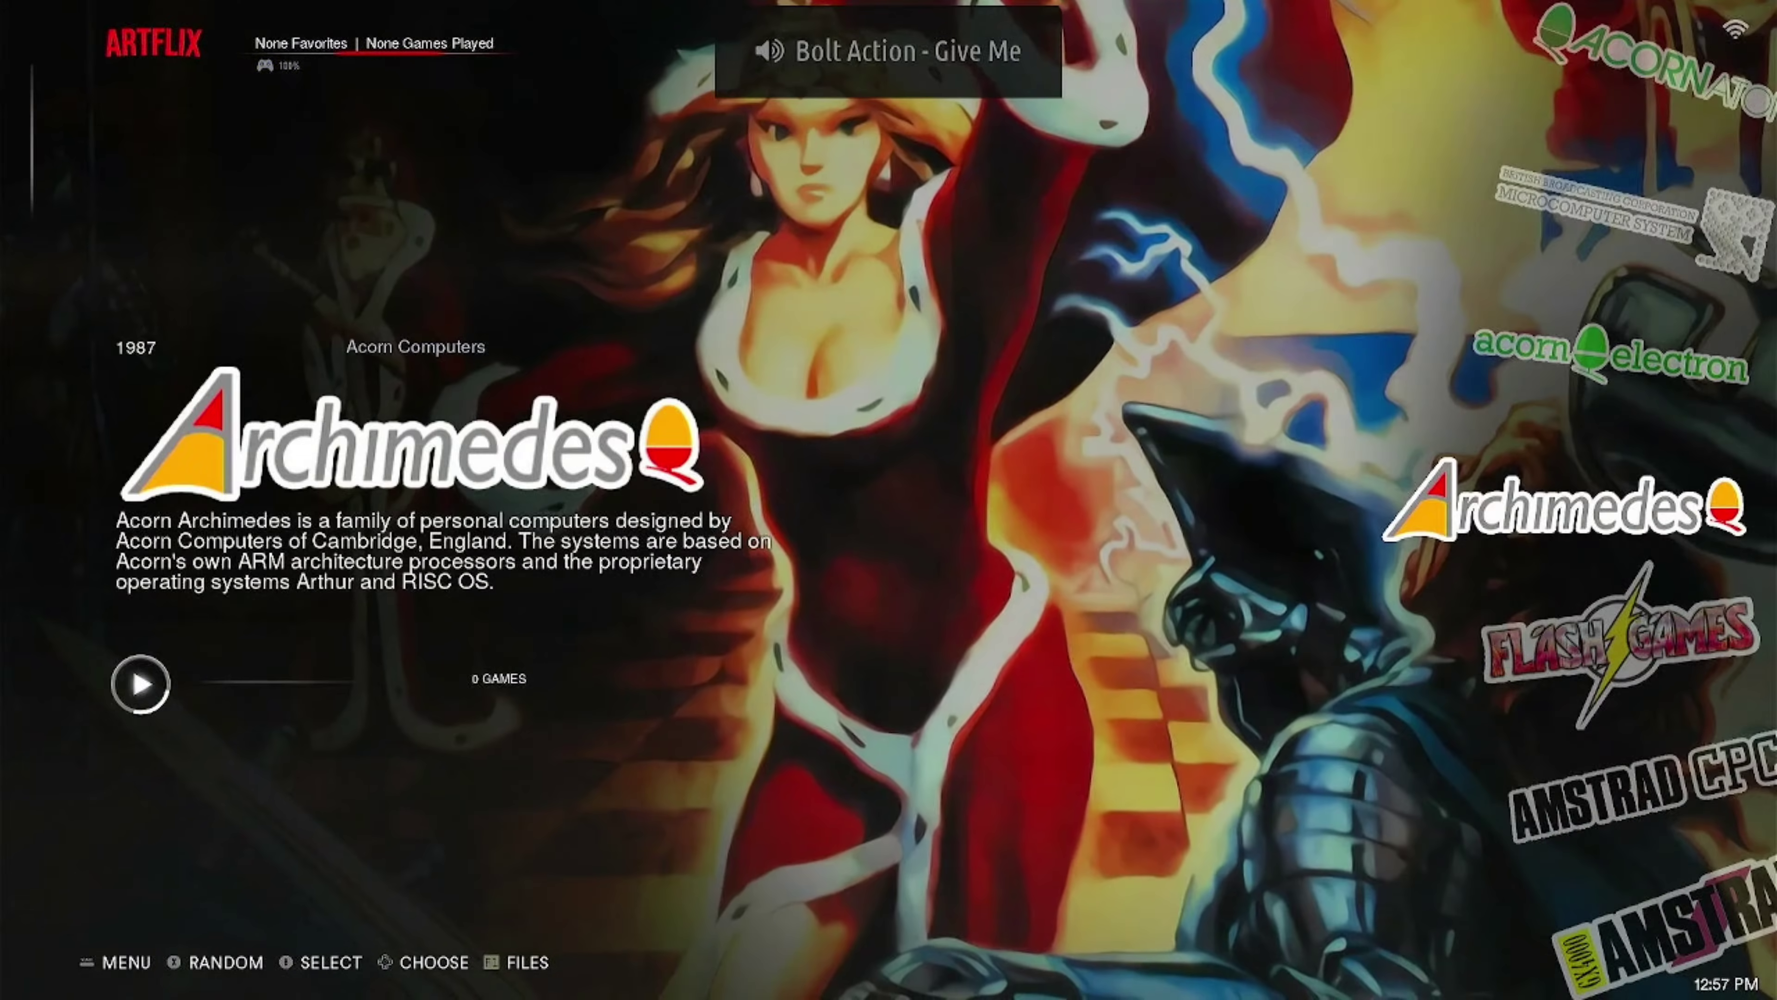
key("Down")
key("Down")
key("Down")
key("Down")
key("Down")
key("Down")
key("Down")
key("Down")
key("Down")
key("Down")
key("Down")
key("Down")
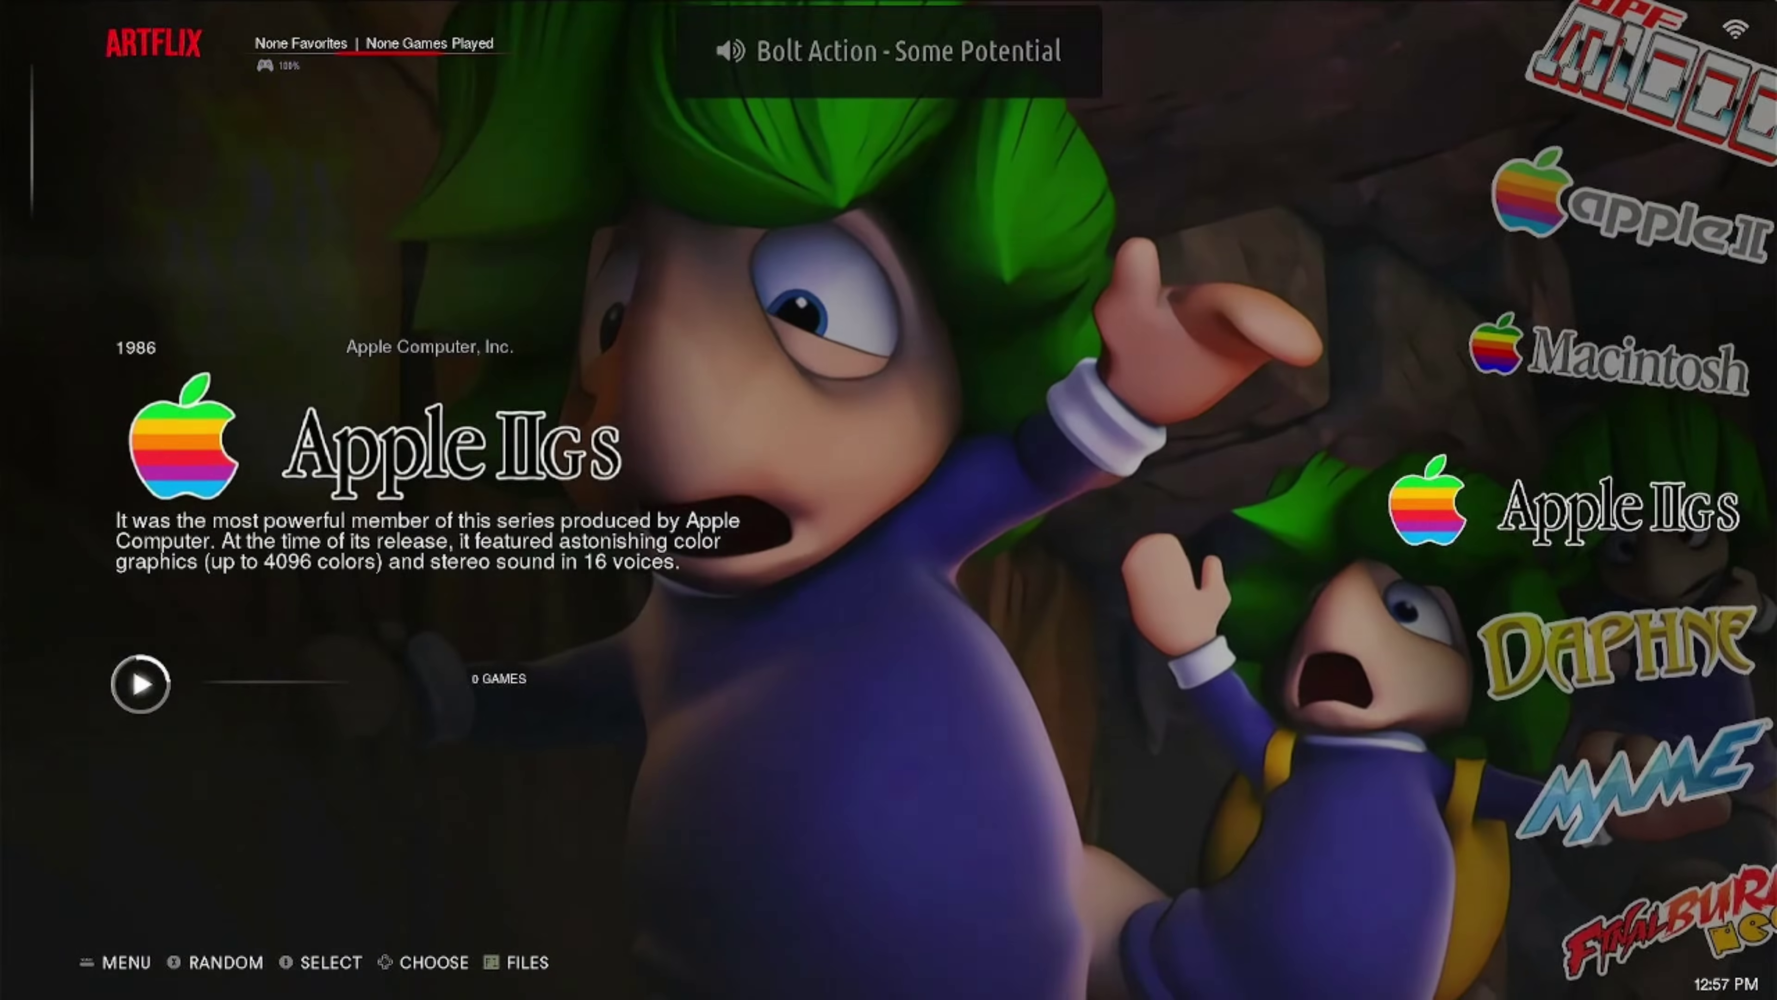
key("Down")
key("Down")
key("Down")
key("Down")
key("Down")
key("Down")
key("Down")
key("Down")
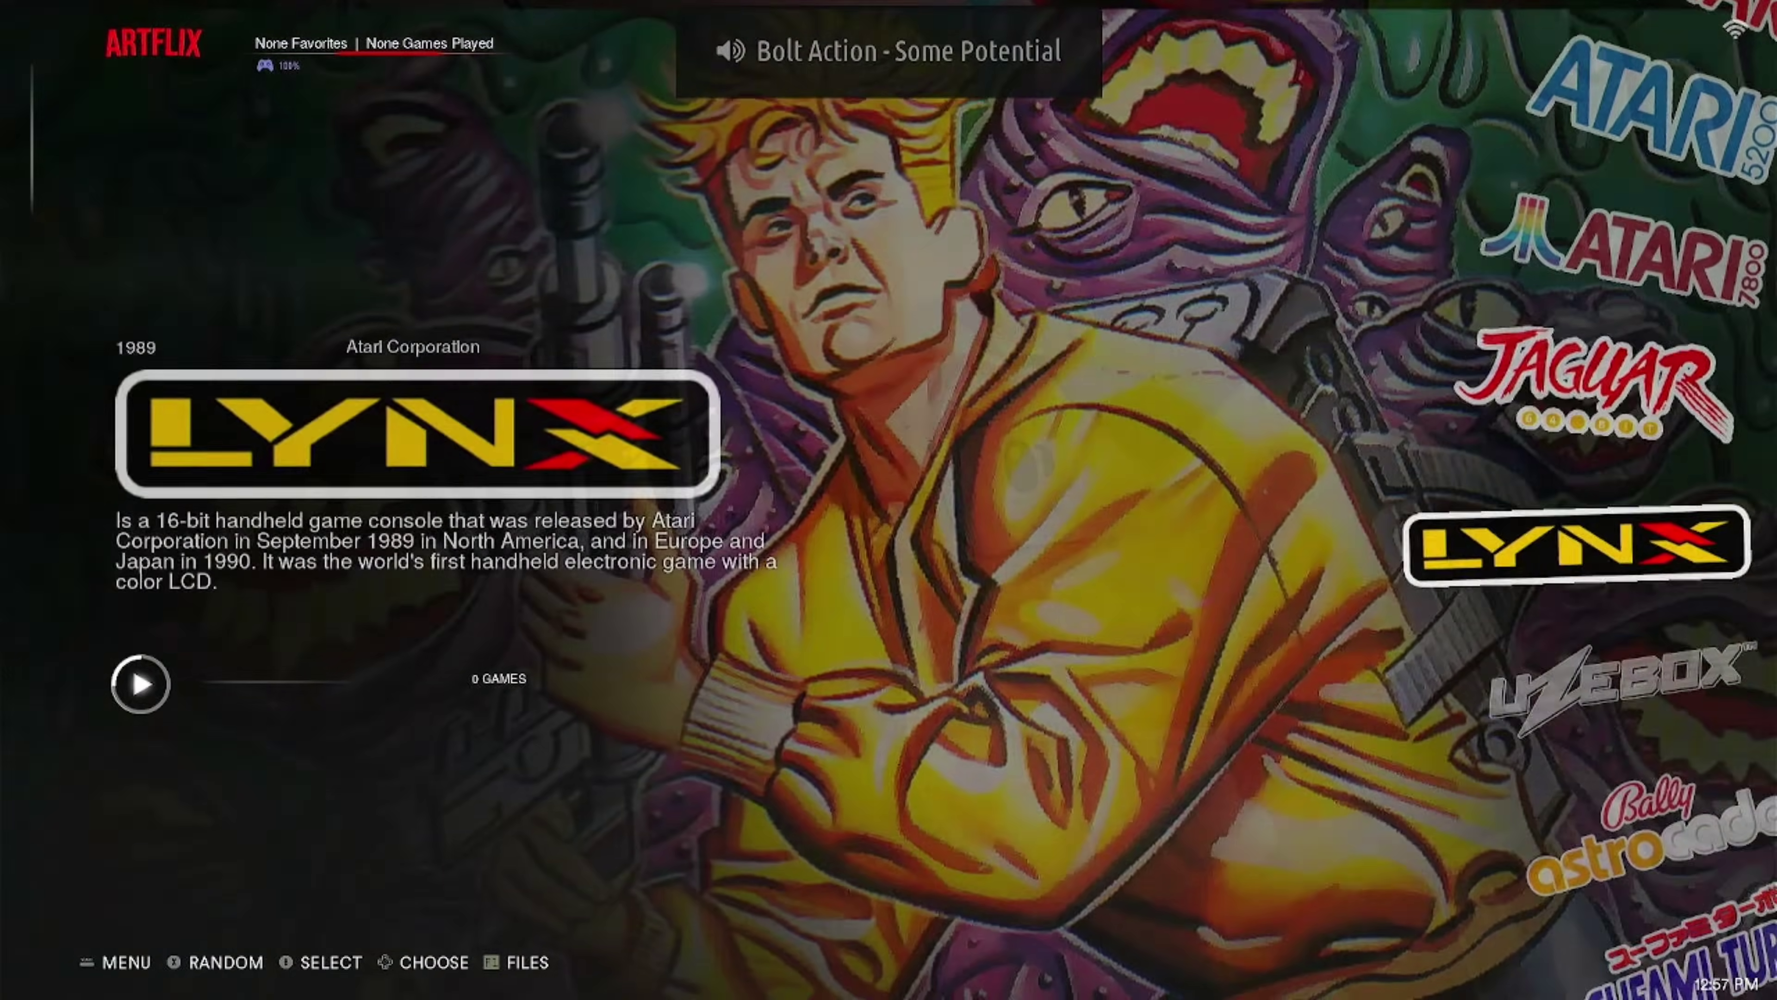
Step: Look through the system carousel from Atari Lynx down past Windows, Wii U, Nintendo 3DS and Sega SG-1000 to Sinclair ZX Spectrum and beyond
key("Down")
key("Down")
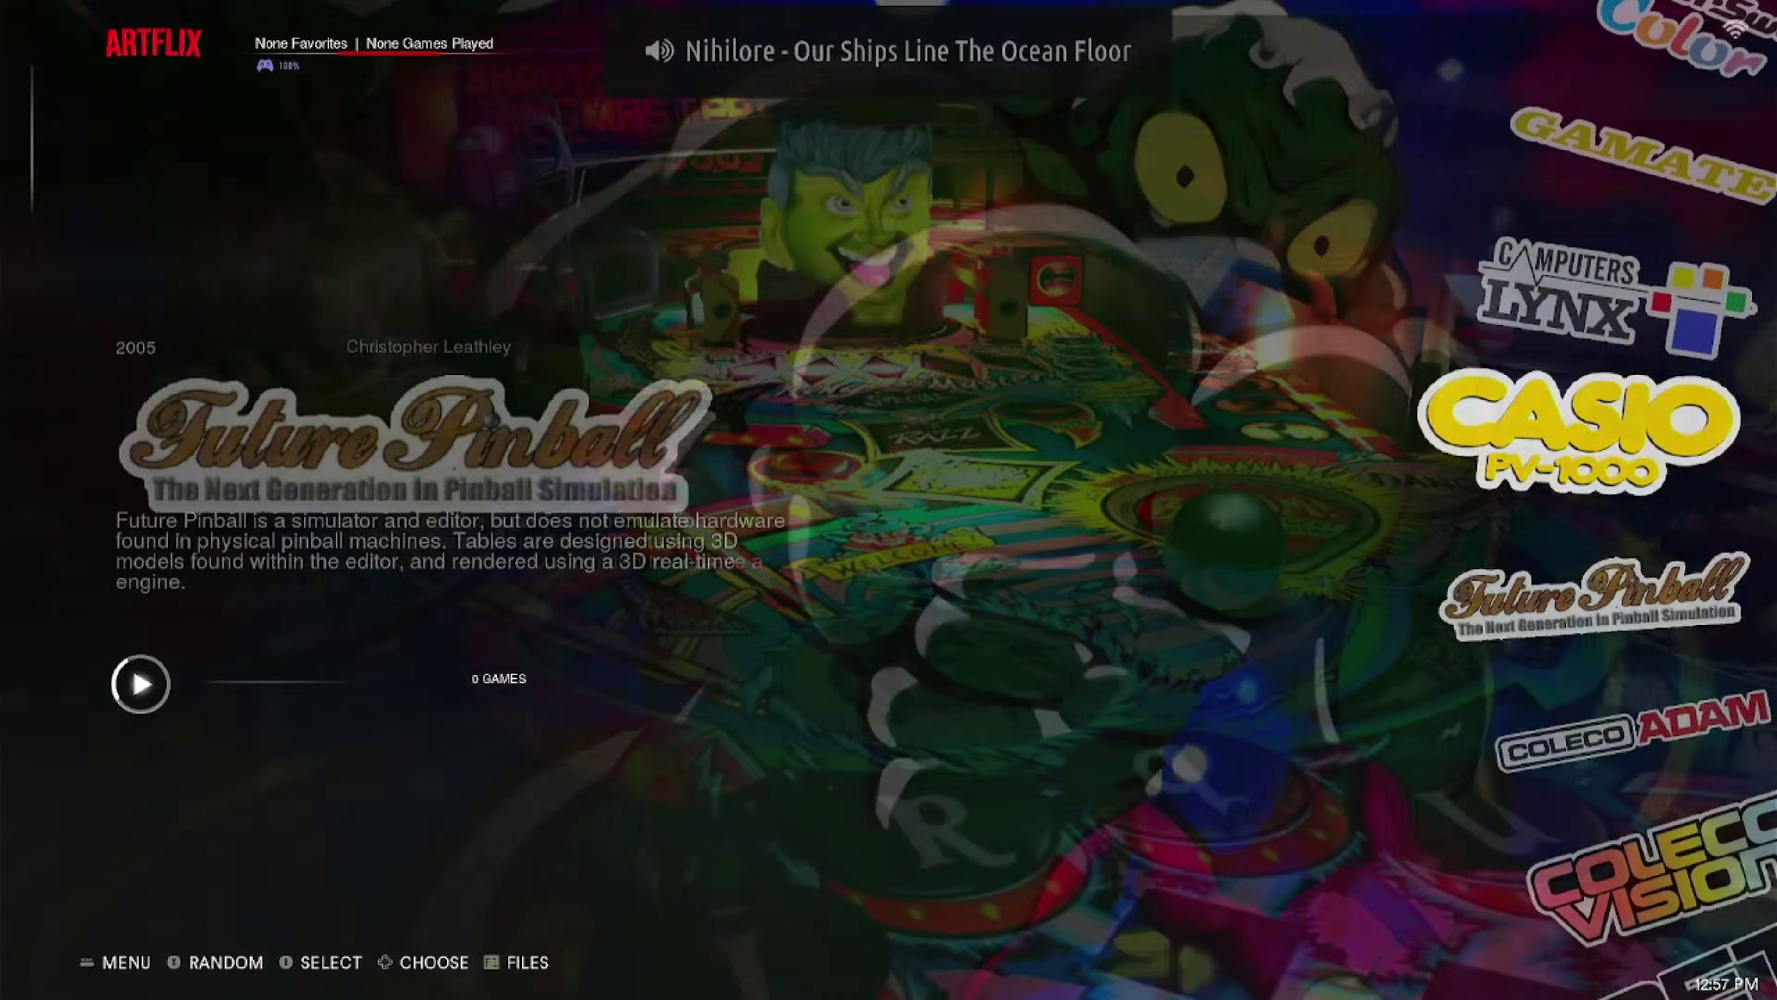
key("Down")
key("Down")
key("Down")
key("Down")
key("Down")
key("Down")
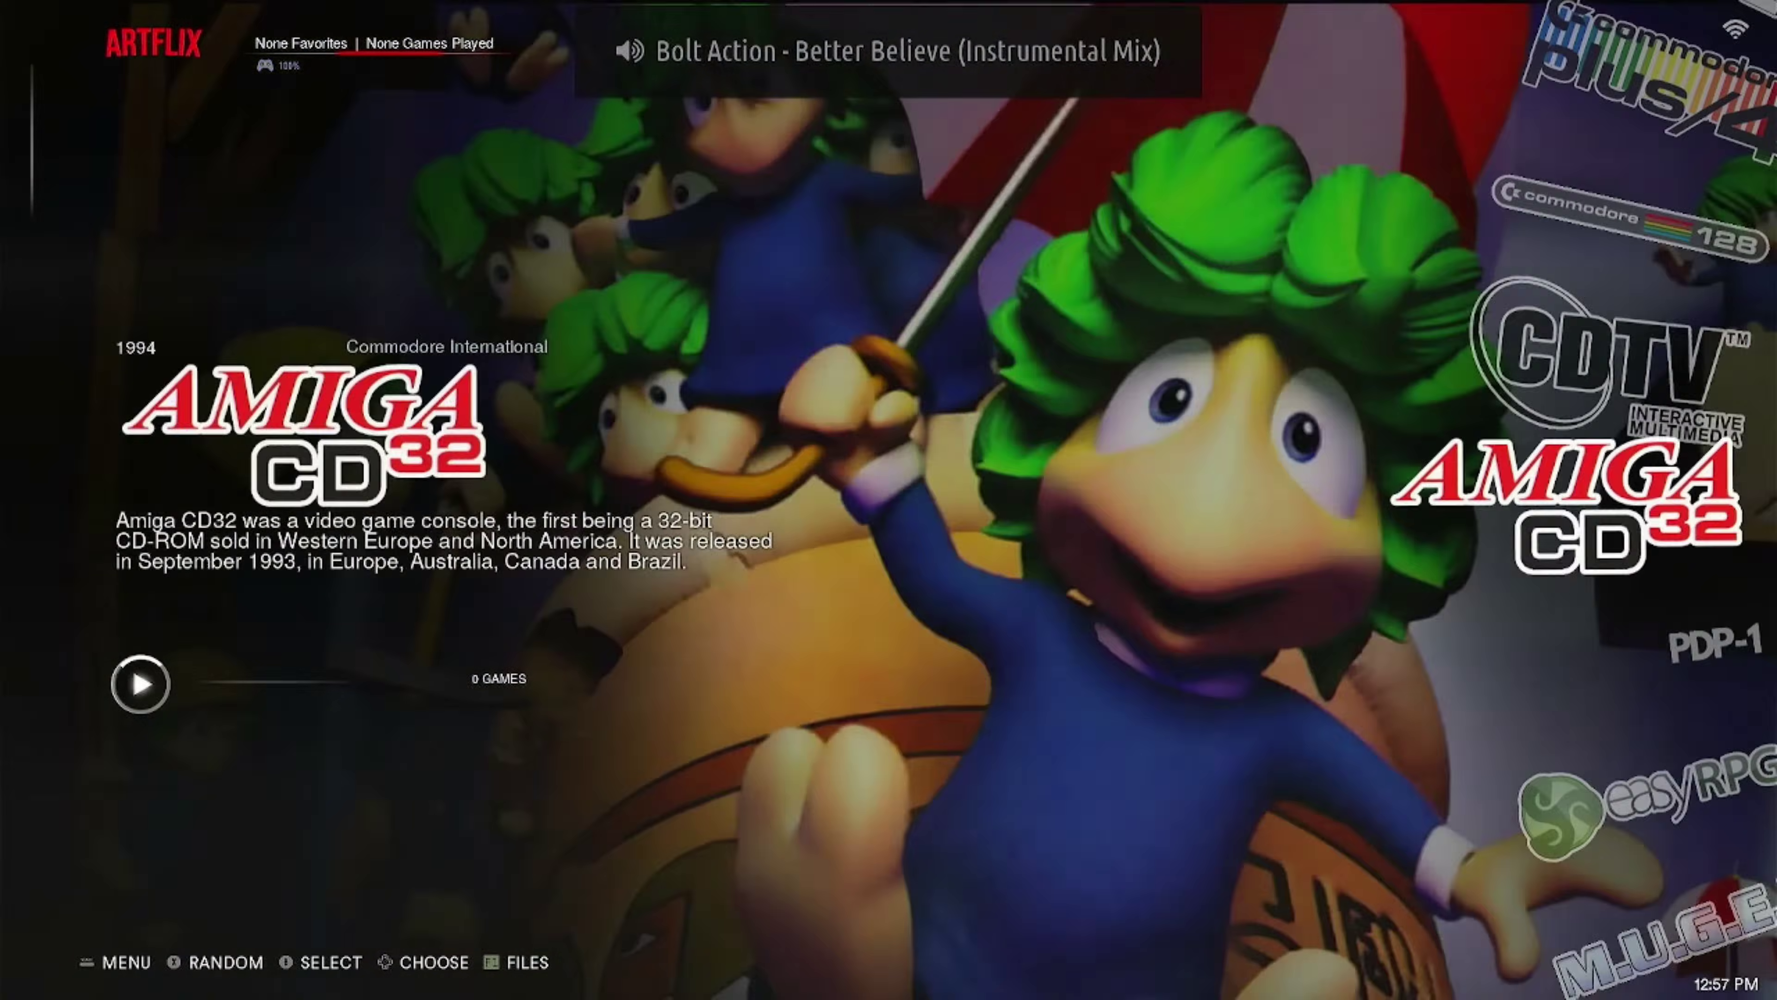
key("Down")
key("Down")
key("Down")
key("Down")
key("Down")
key("Down")
key("Down")
key("Down")
key("Down")
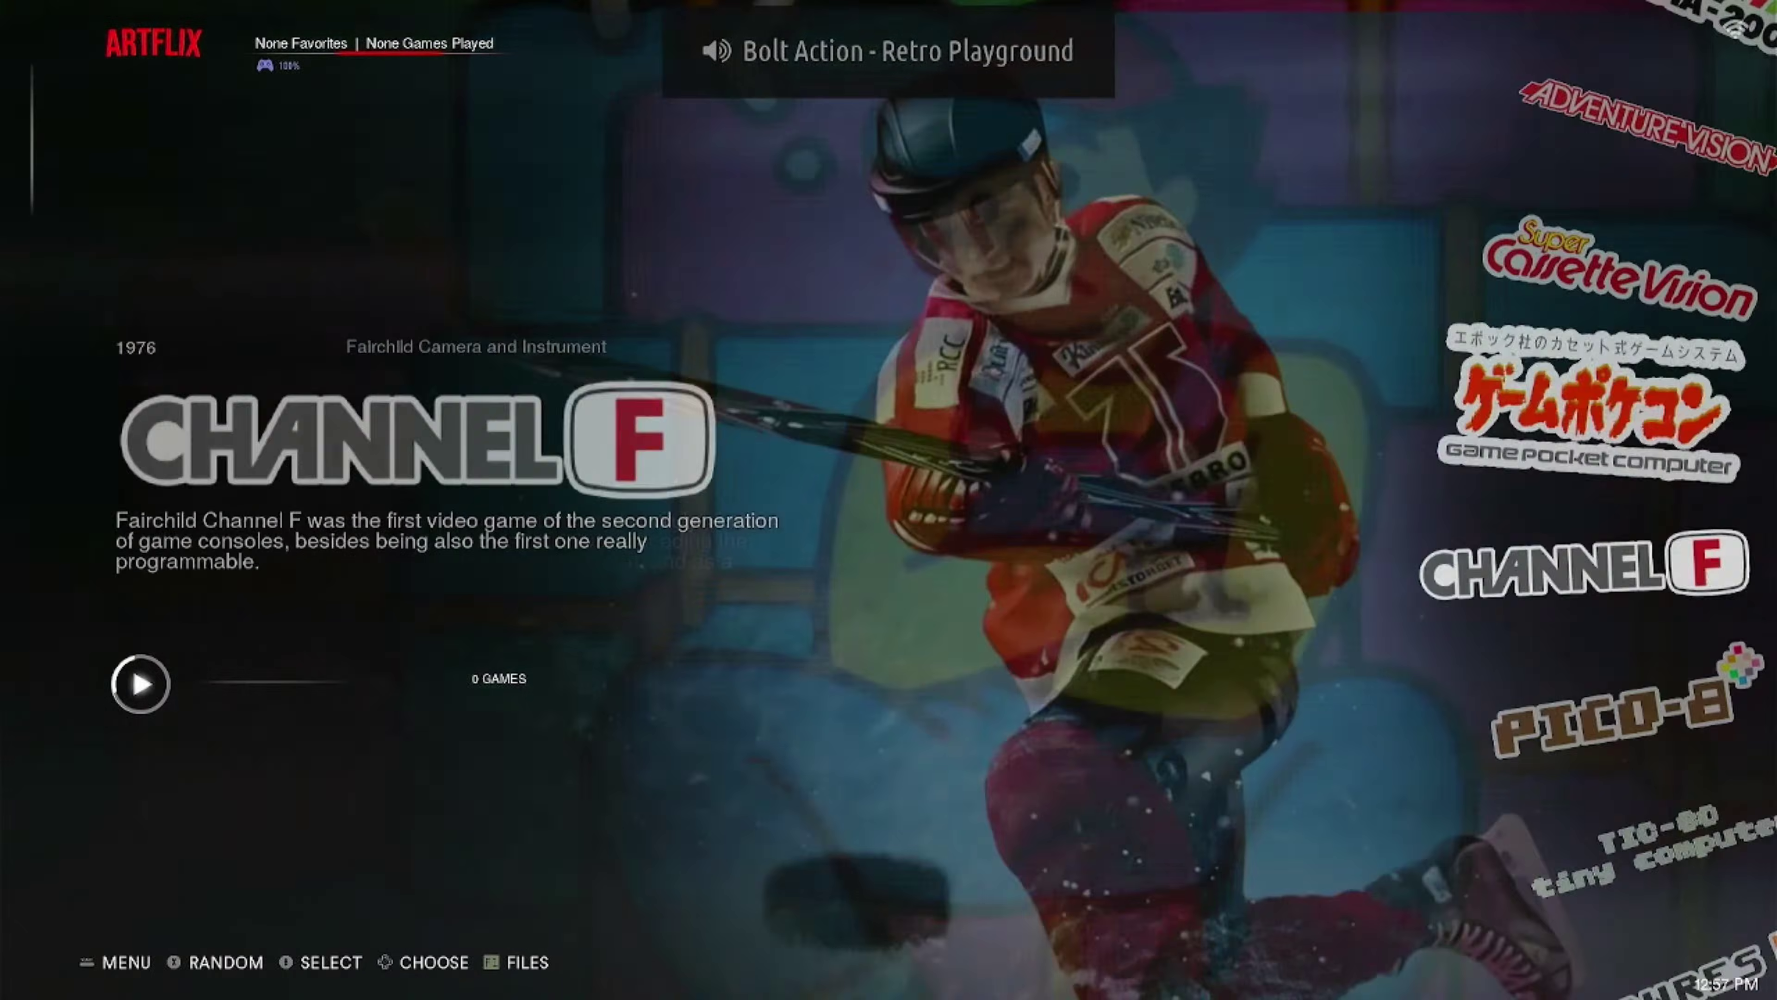
key("Down")
key("Down")
key("Down")
key("Down")
key("Down")
key("Down")
key("Down")
key("Down")
key("Down")
key("Down")
key("Down")
key("Down")
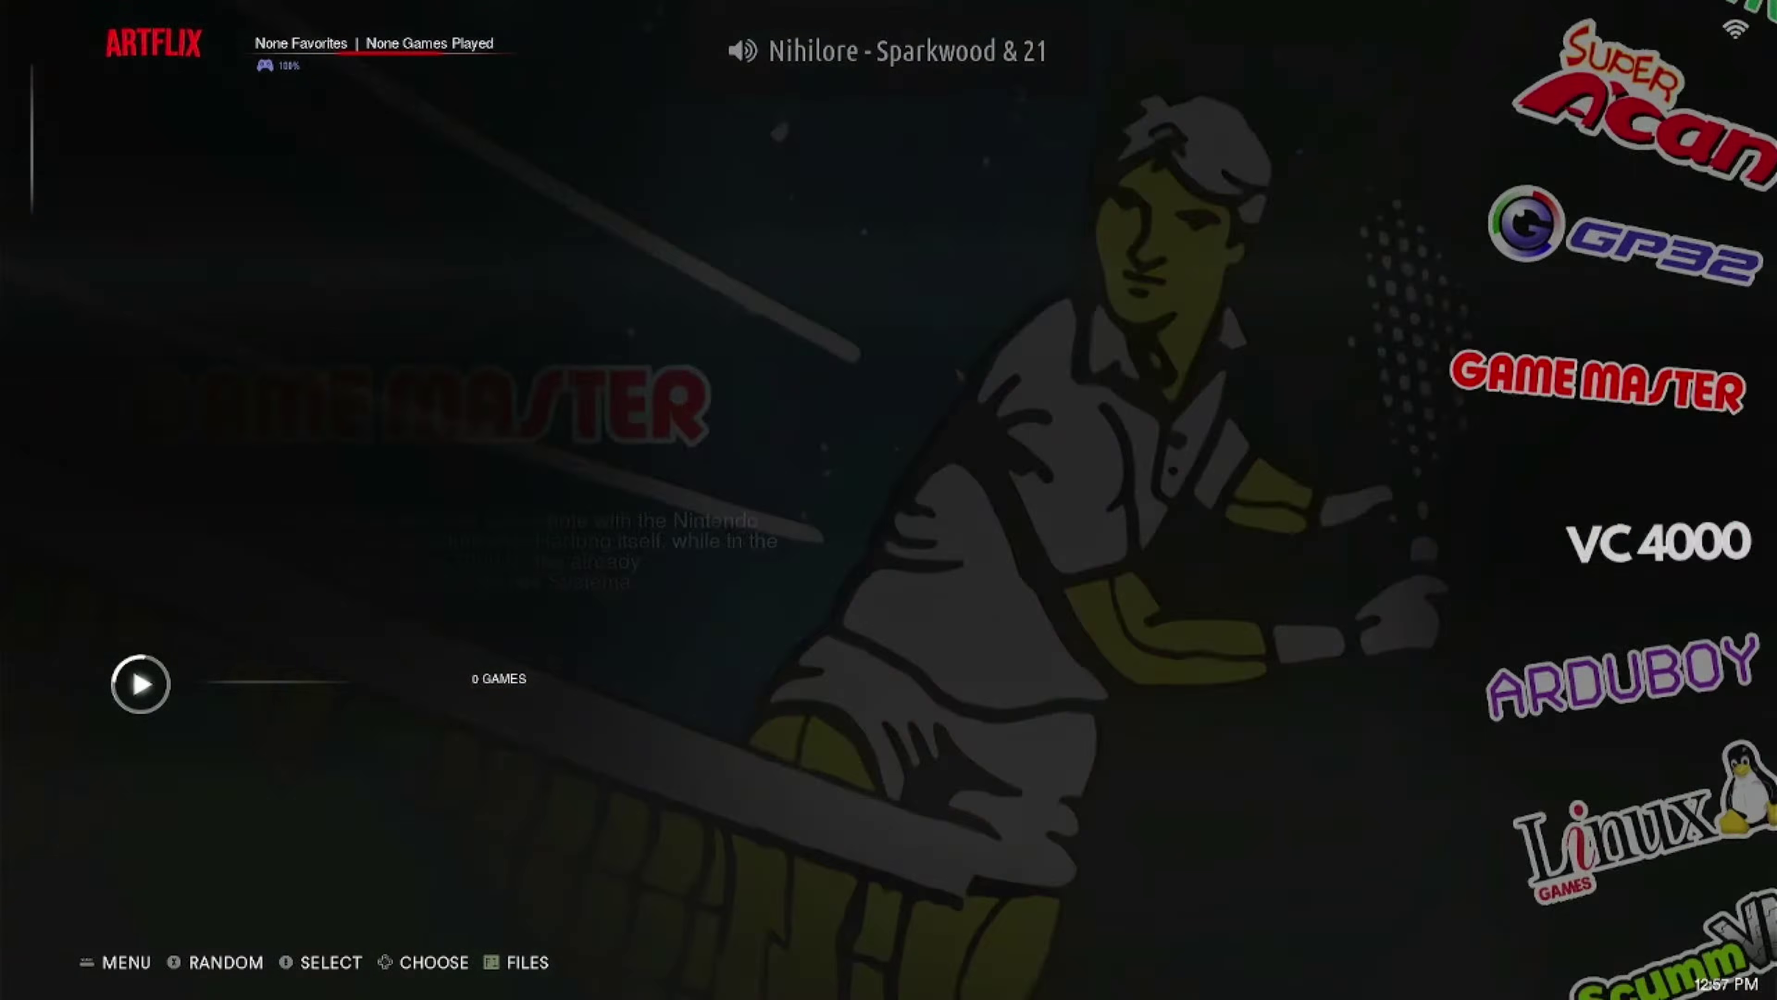
key("Down")
key("Down")
key("Down")
key("Down")
key("Down")
key("Down")
key("Down")
key("Down")
key("Down")
key("Down")
key("Down")
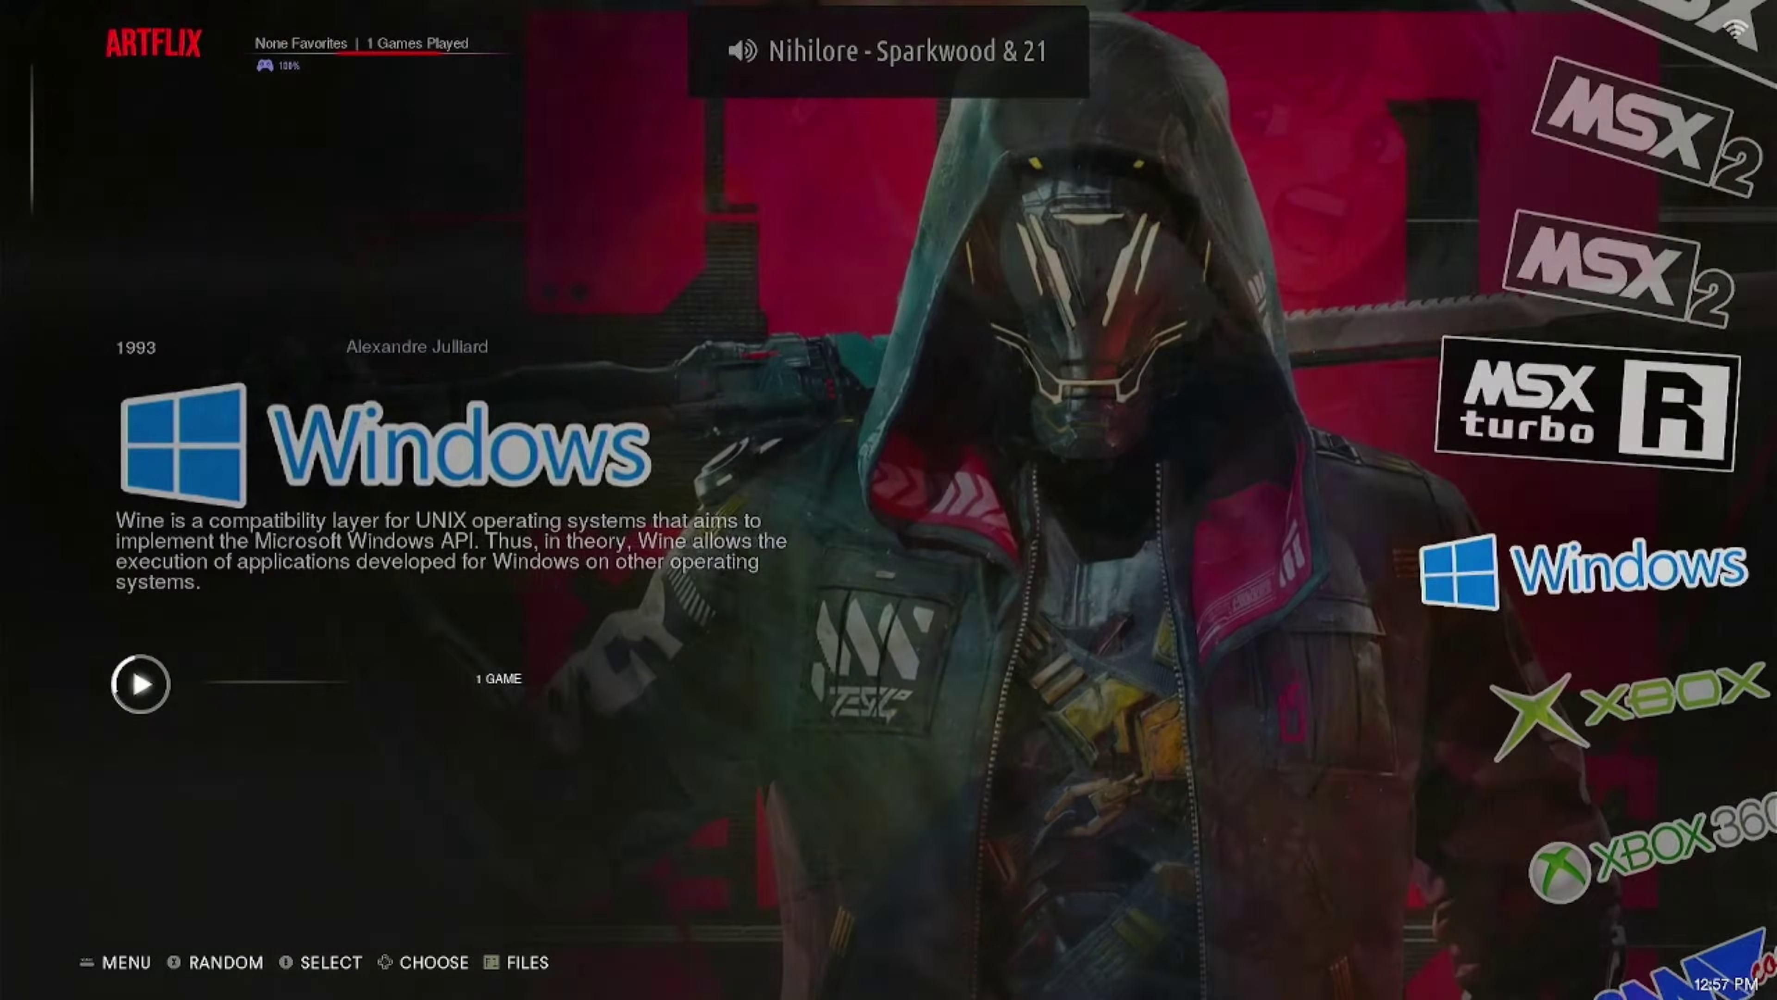
key("Down")
key("Down")
key("Down")
key("Down")
key("Down")
key("Down")
key("Down")
key("Down")
key("Down")
key("Down")
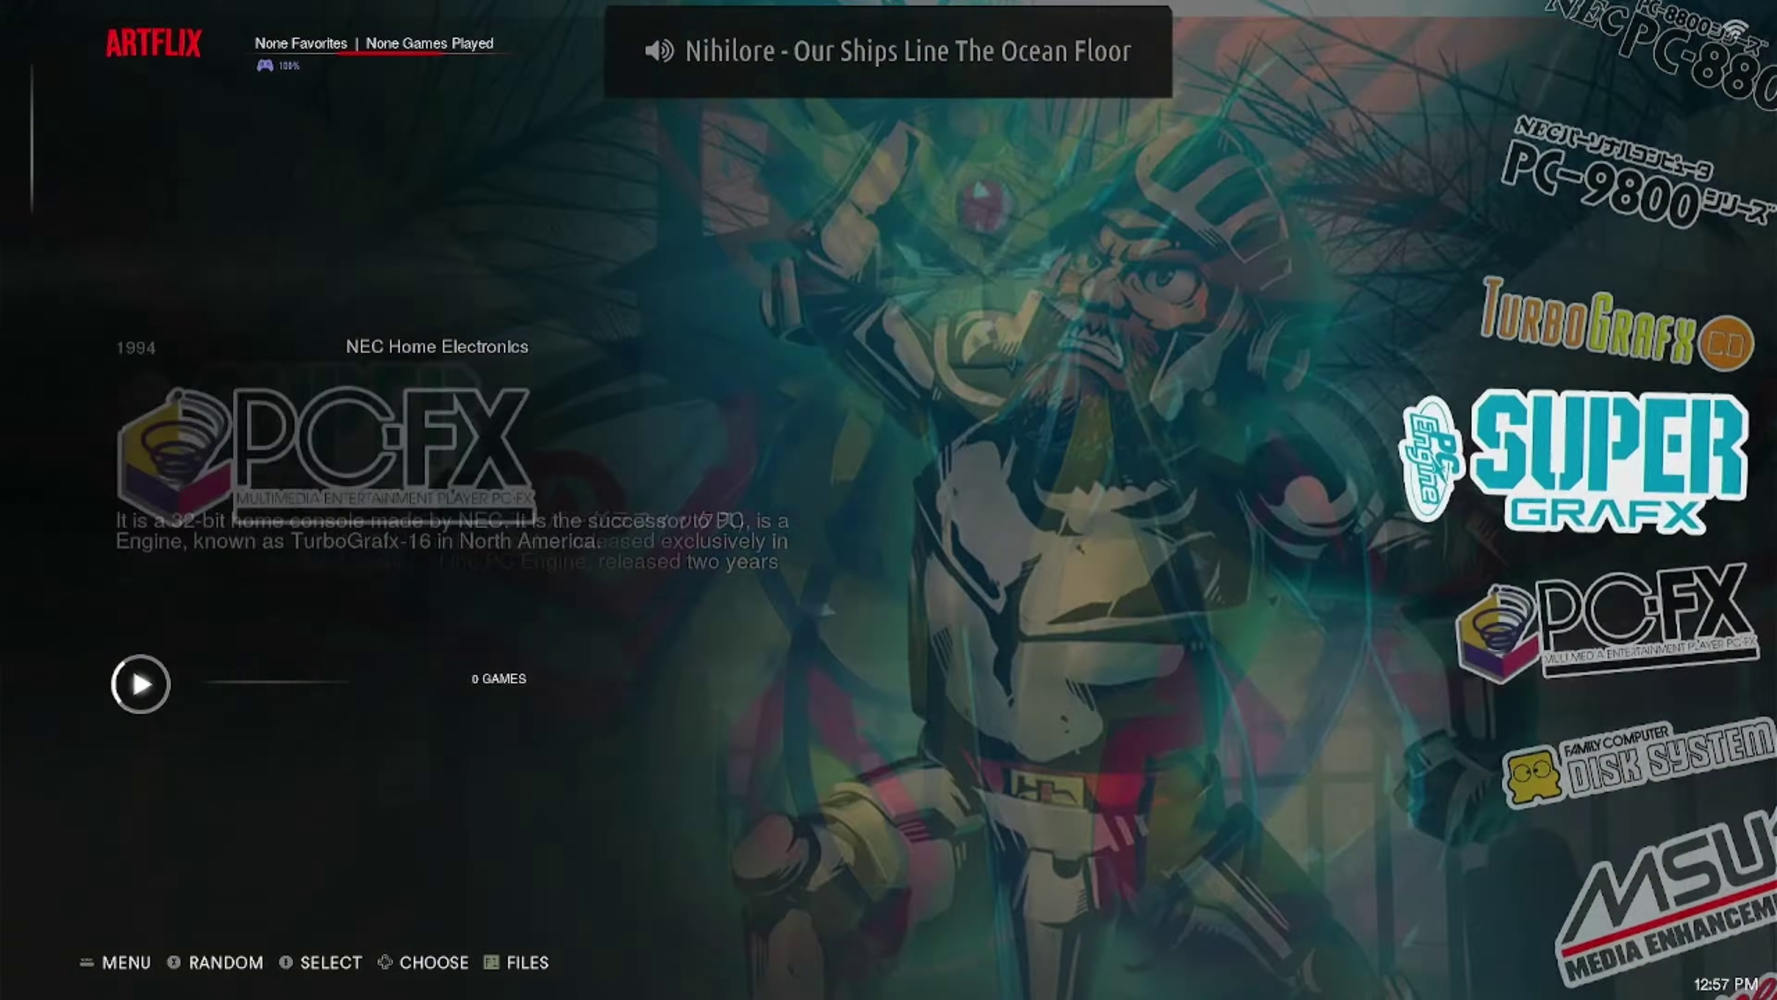
key("Down")
key("Down")
key("Down")
key("Down")
key("Down")
key("Down")
key("Down")
key("Down")
key("Down")
key("Down")
key("Down")
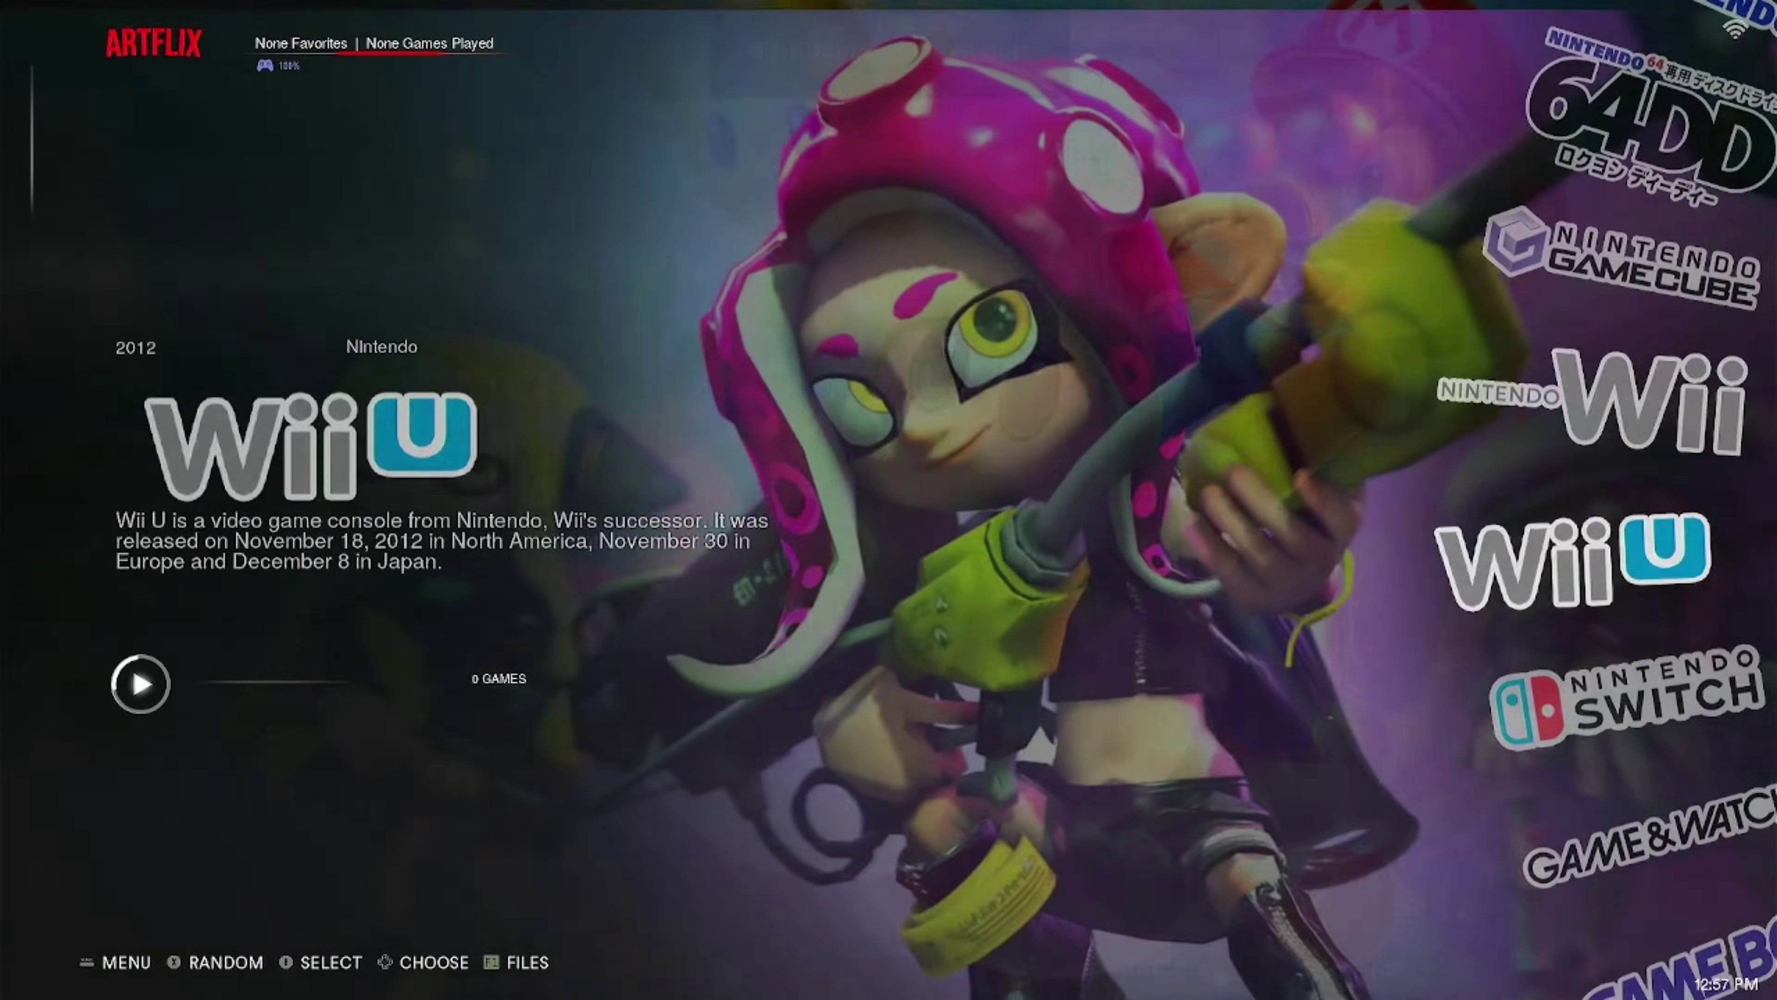
key("Down")
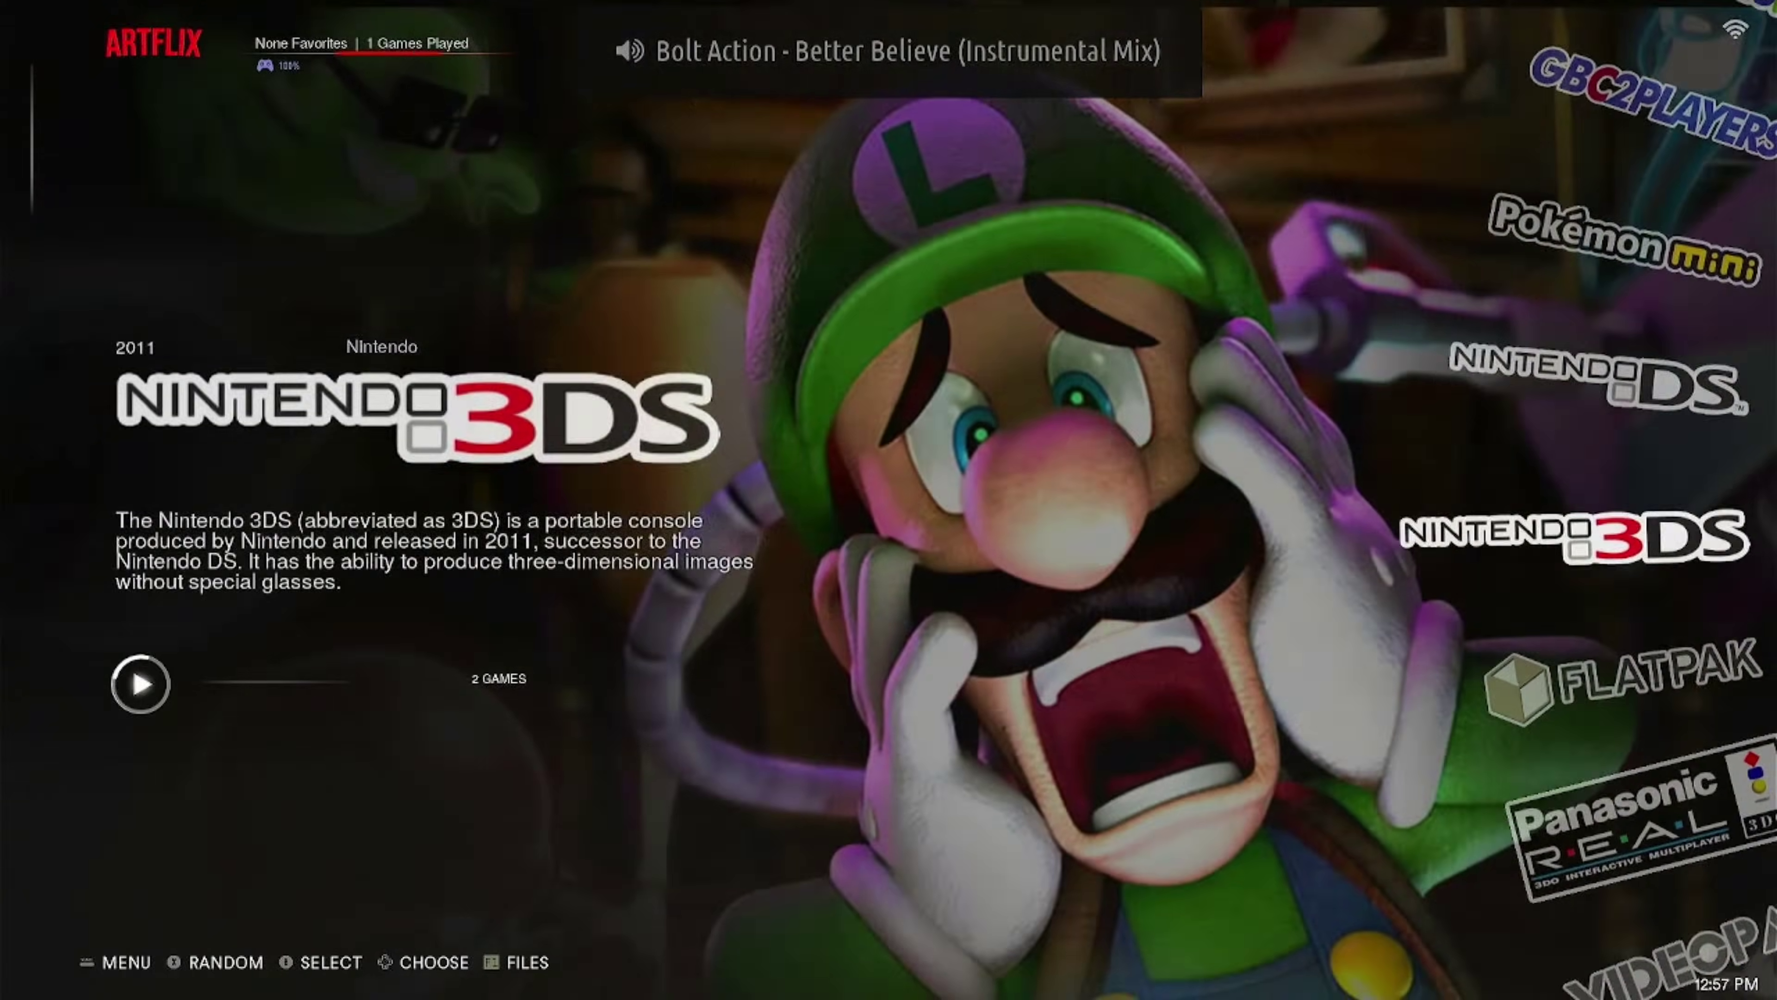
key("Down")
key("Down")
key("Down")
key("Down")
key("Down")
key("Down")
key("Down")
key("Down")
key("Down")
key("Down")
key("Down")
key("Down")
key("Down")
key("Down")
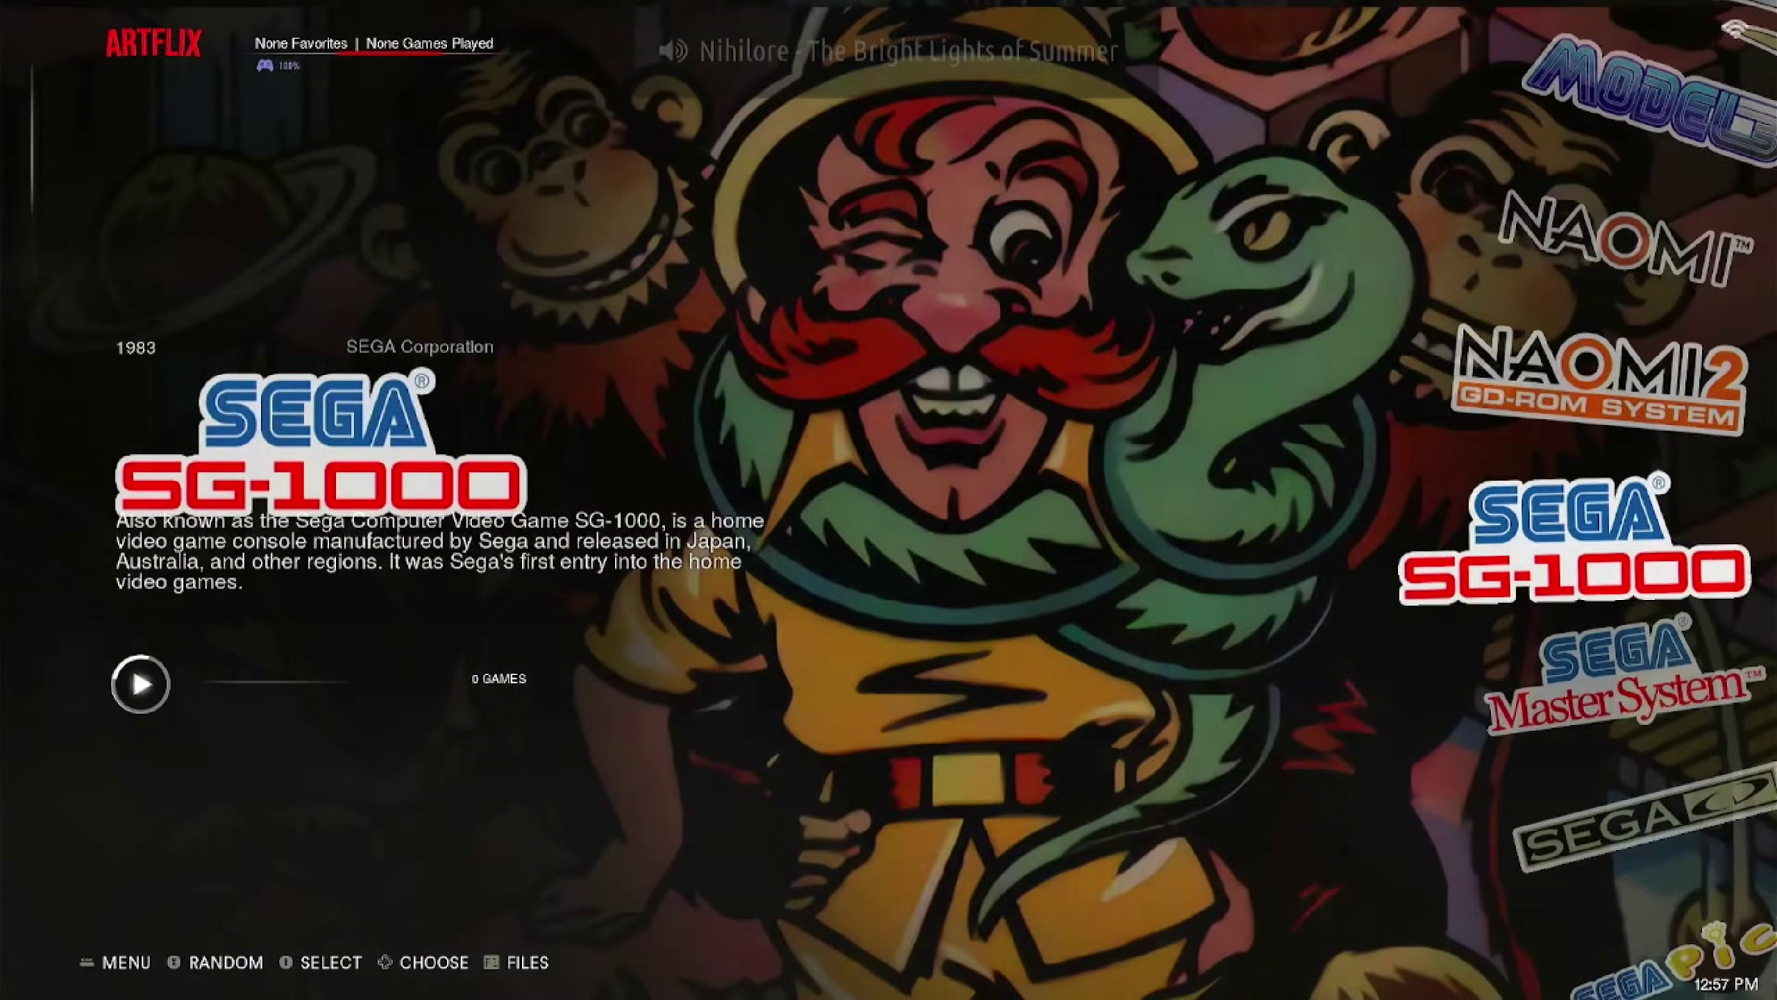
key("Down")
key("Down")
key("Down")
key("Down")
key("Down")
key("Down")
key("Down")
key("Down")
key("Down")
key("Down")
key("Down")
key("Down")
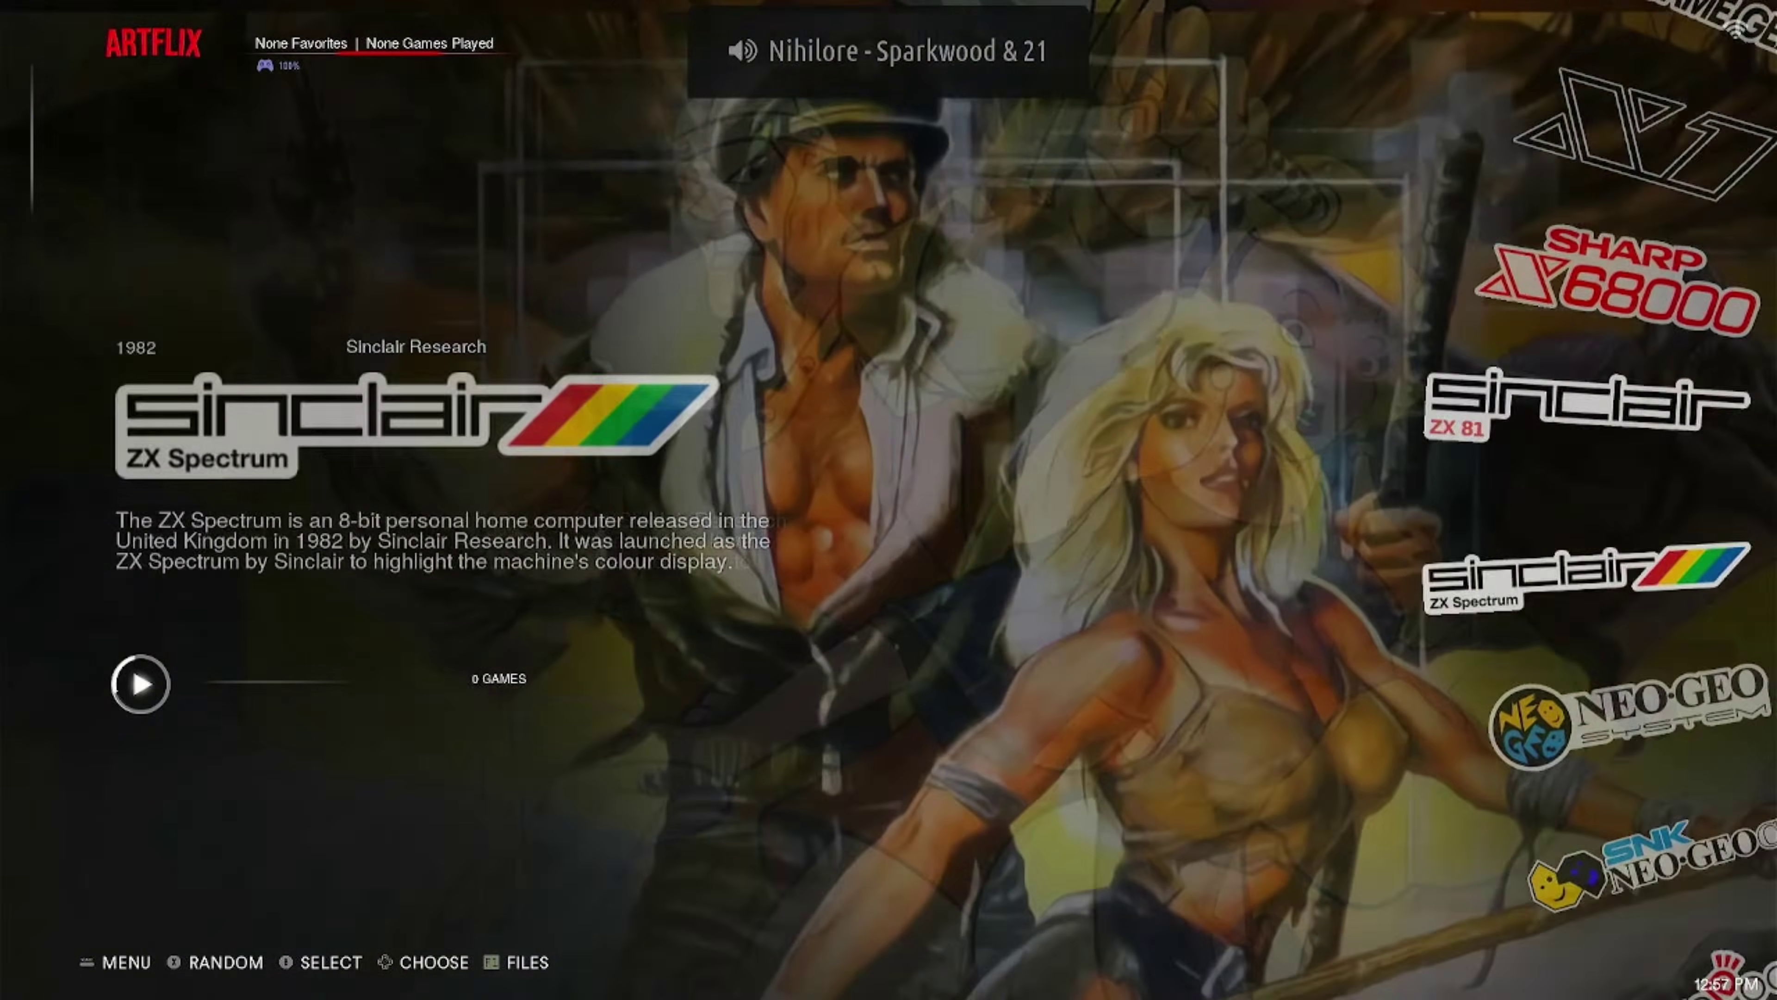
key("Down")
key("Down")
key("Down")
key("Down")
key("Down")
key("Down")
key("Down")
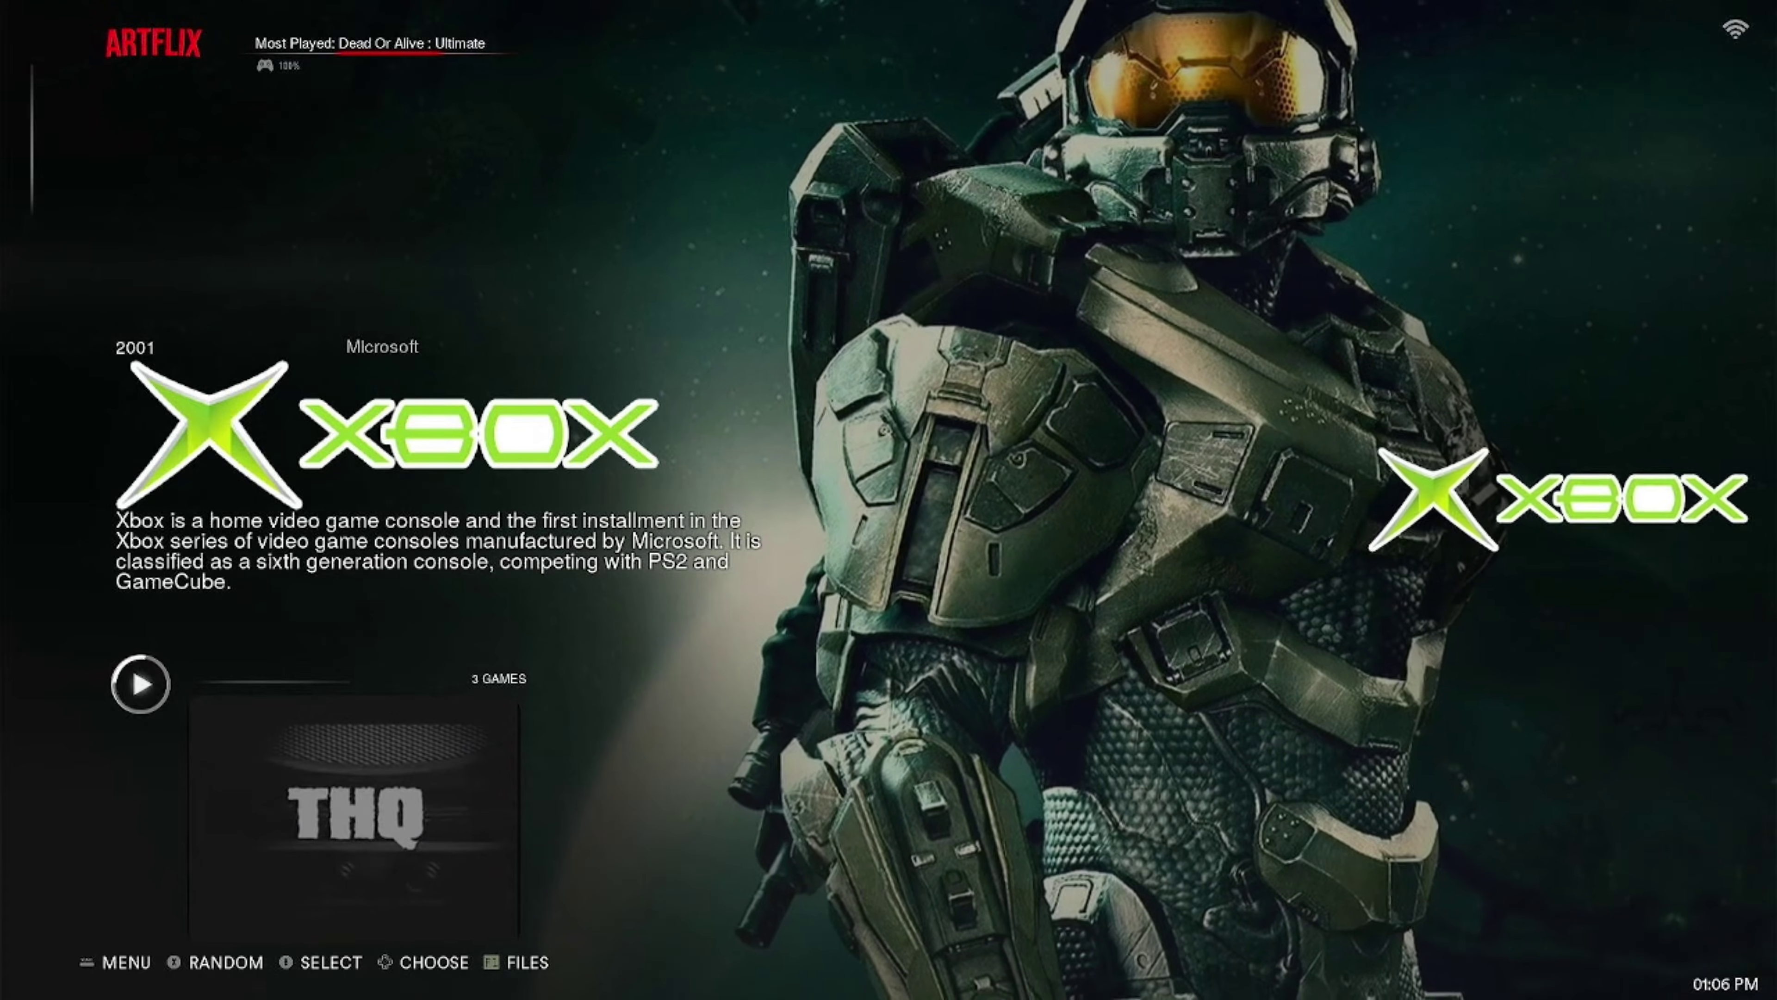
Step: Open the theme configuration within the user interface settings
key("Return")
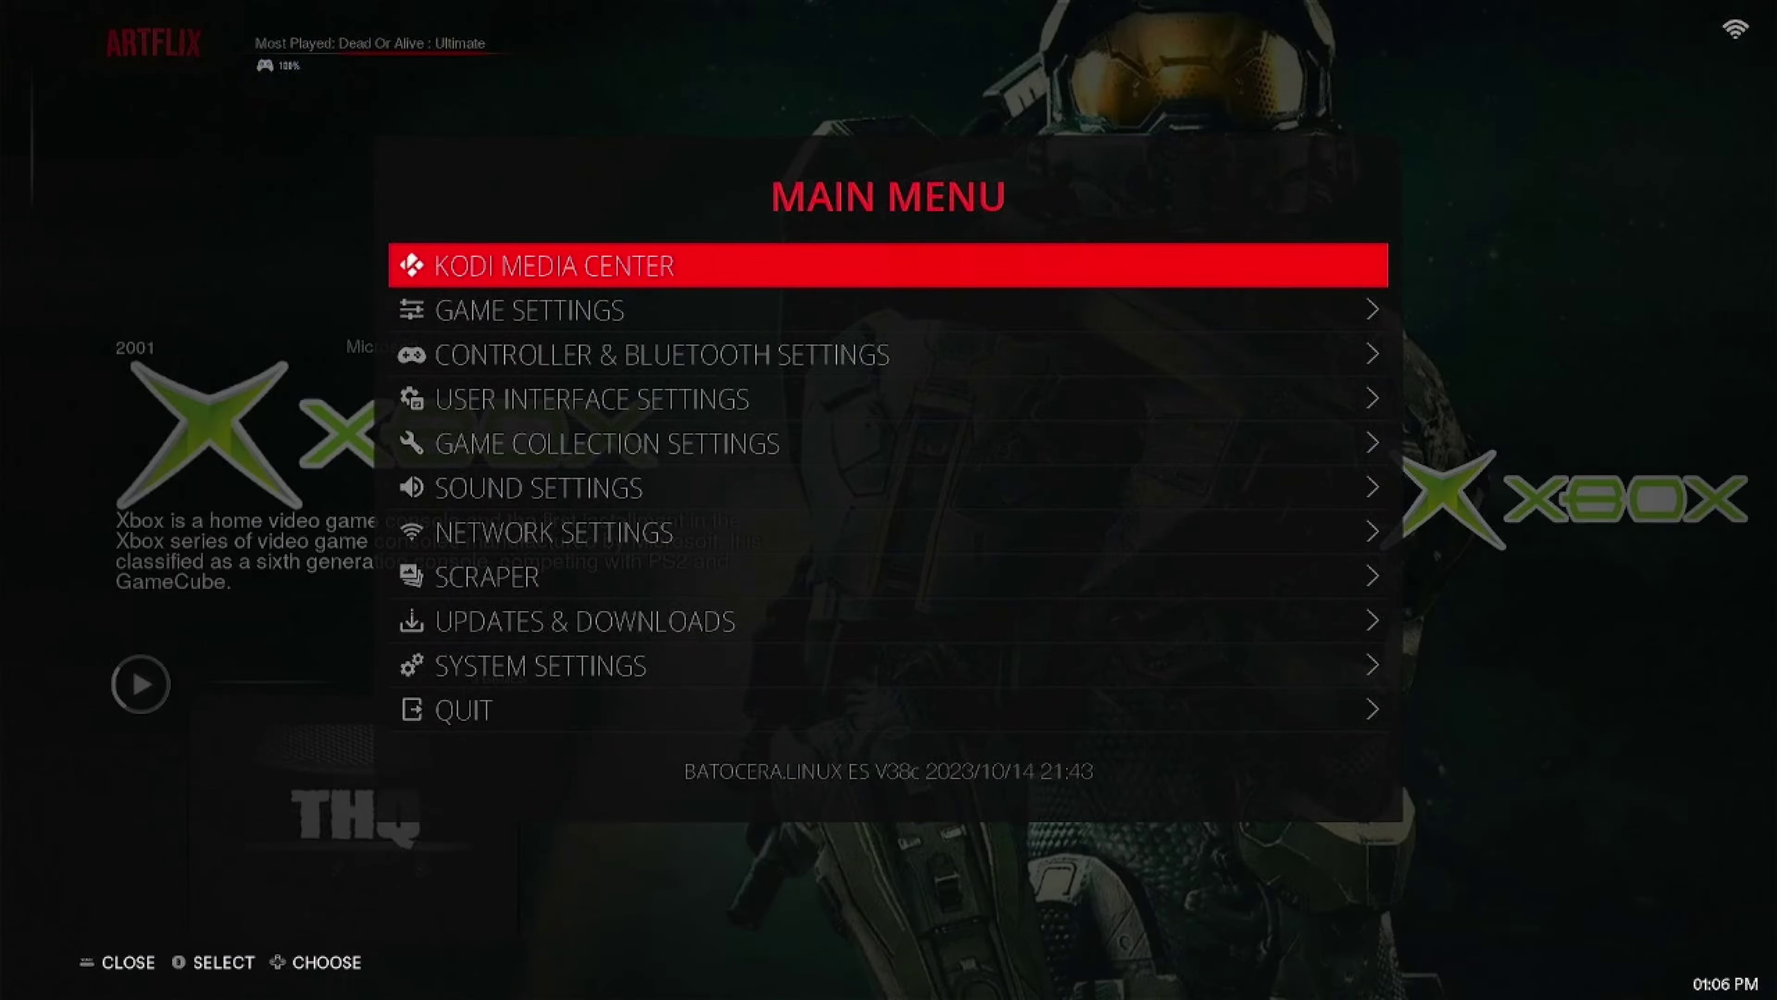
key("Down")
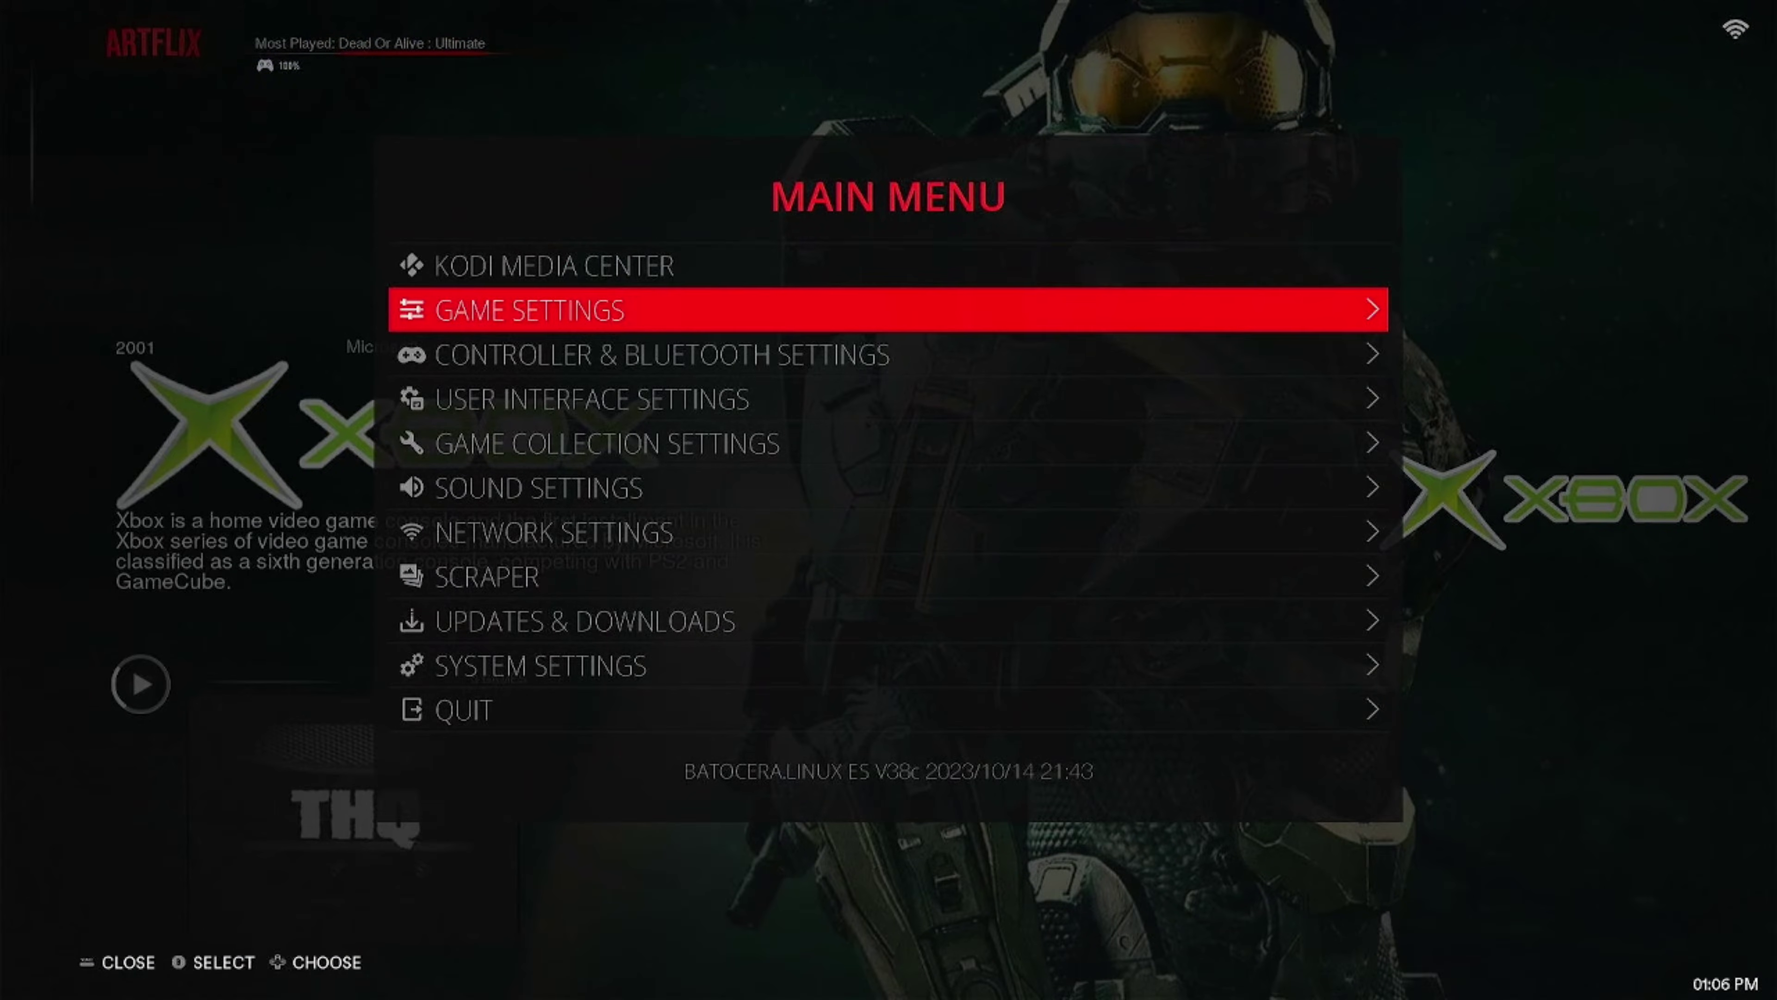
key("Down")
key("Down")
key("Return")
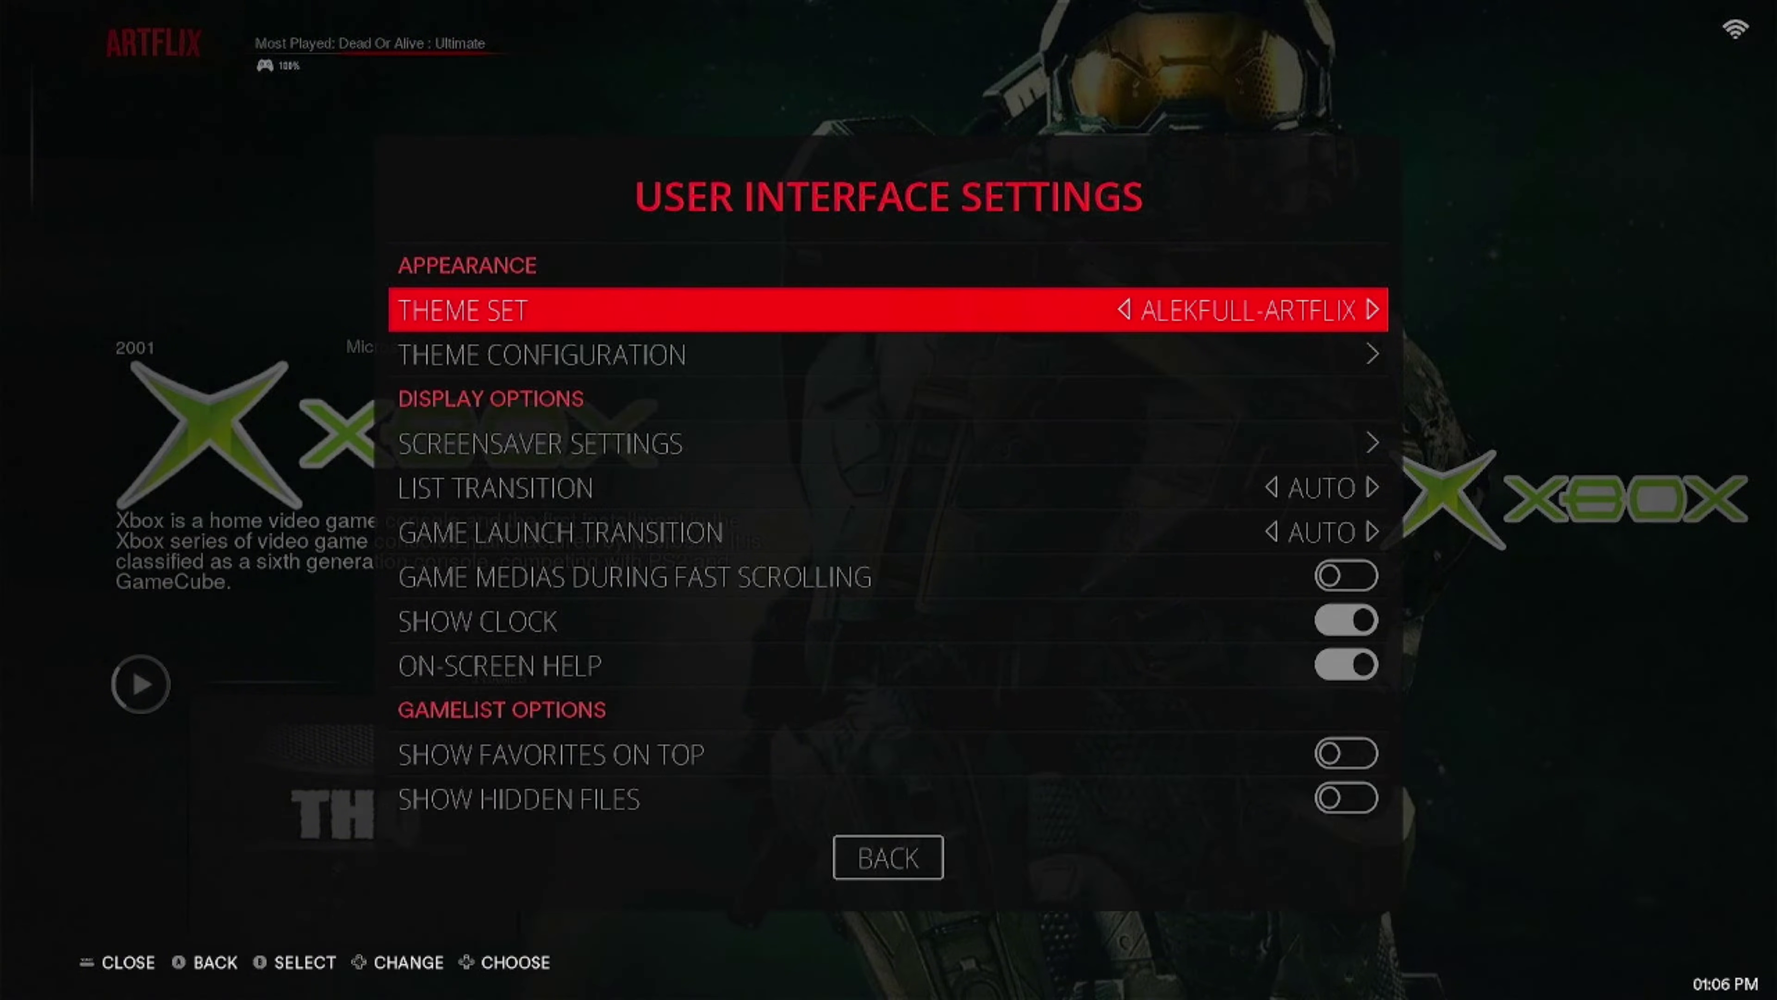
key("Down")
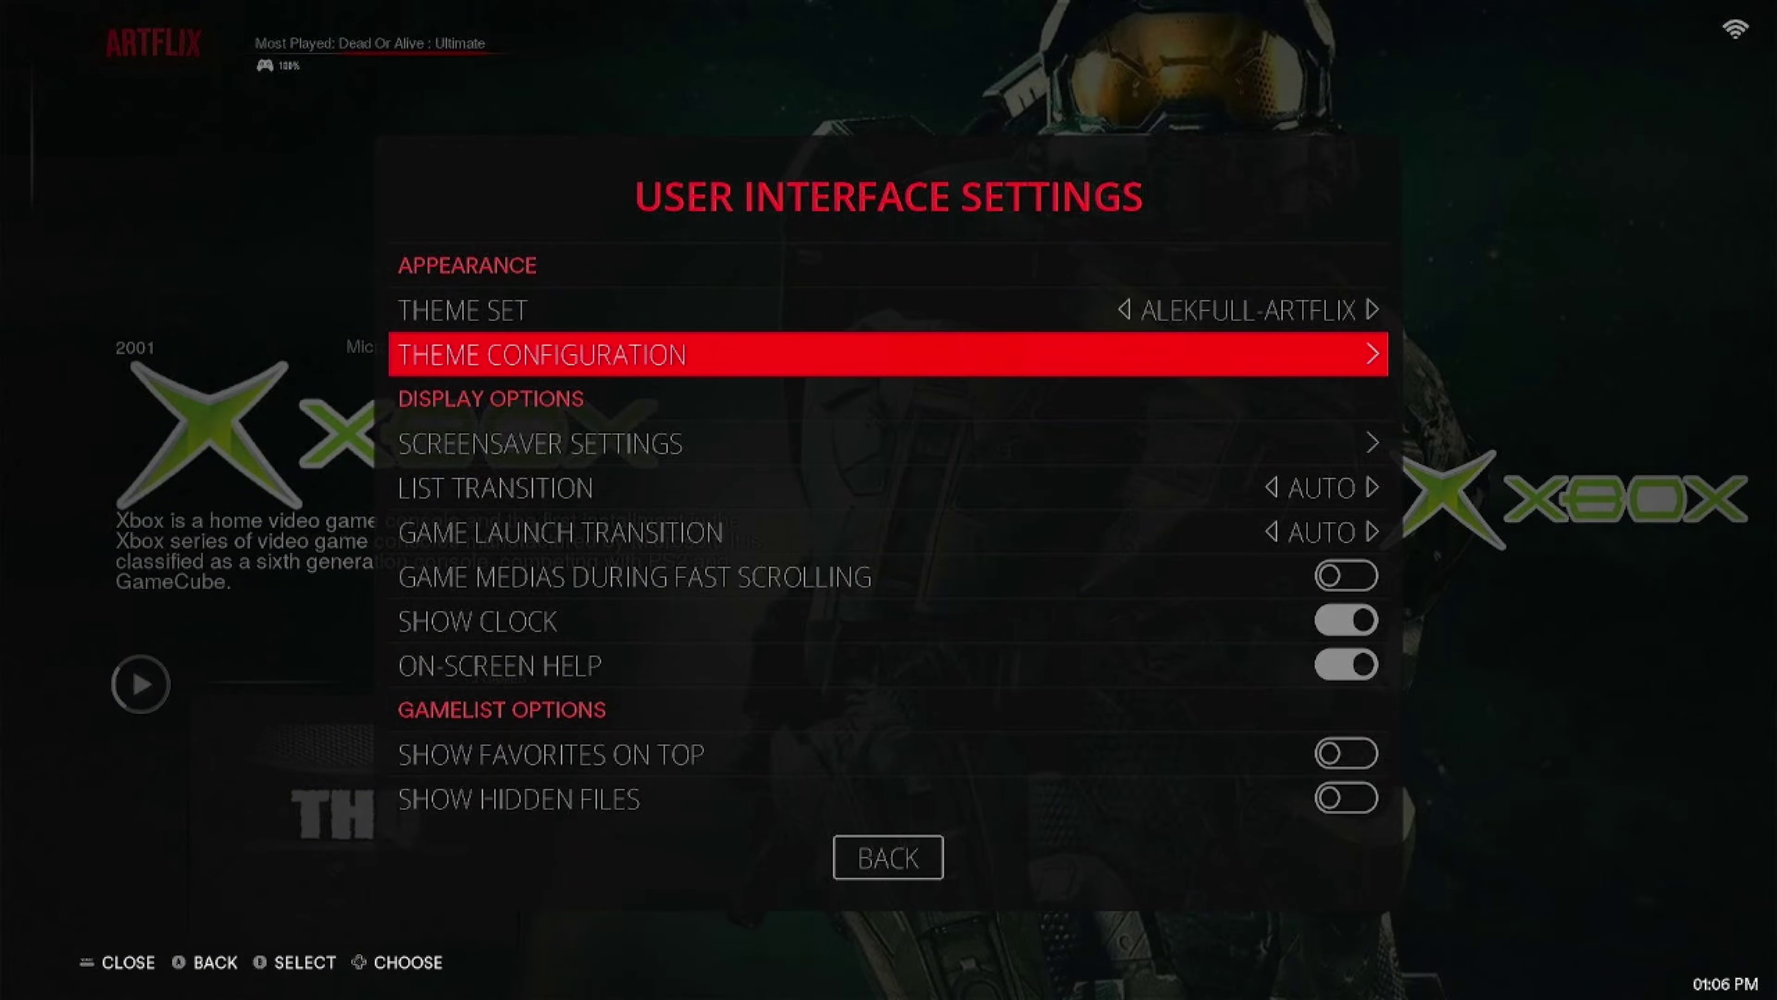
key("Return")
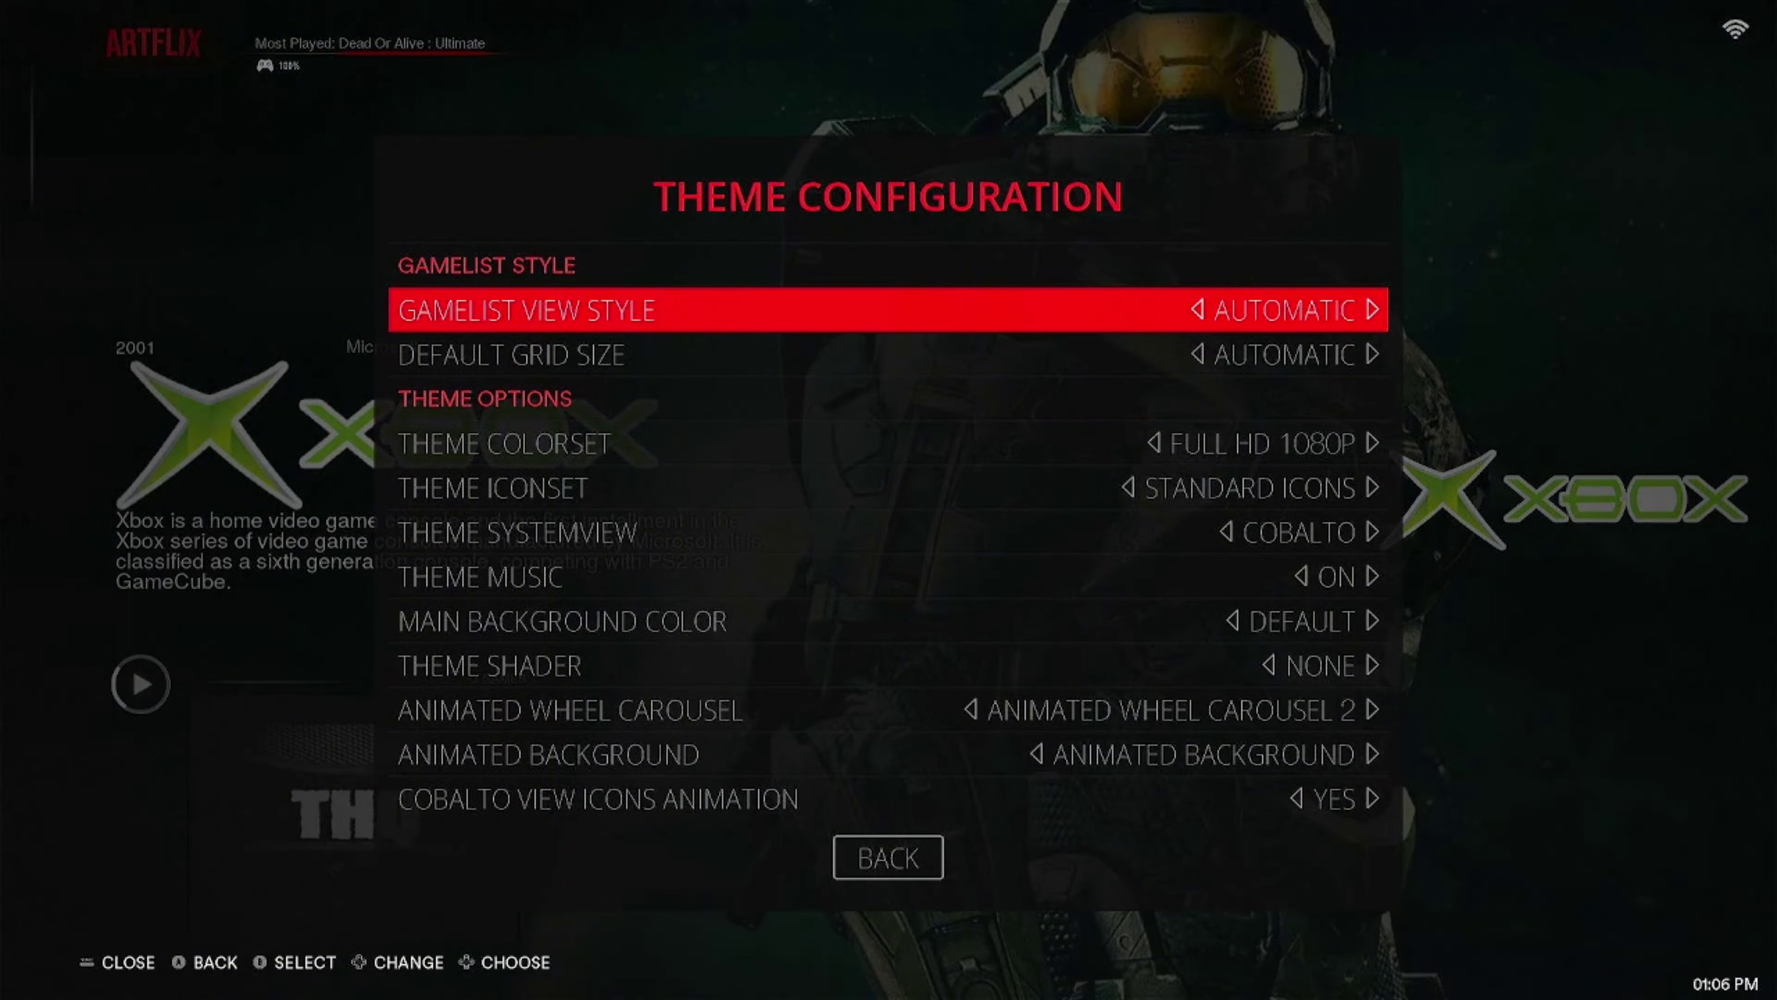
Step: View the choices for the theme colorset and the theme iconset, keeping Full HD 1080p and Standard Icons
key("Down")
key("Down")
key("Down")
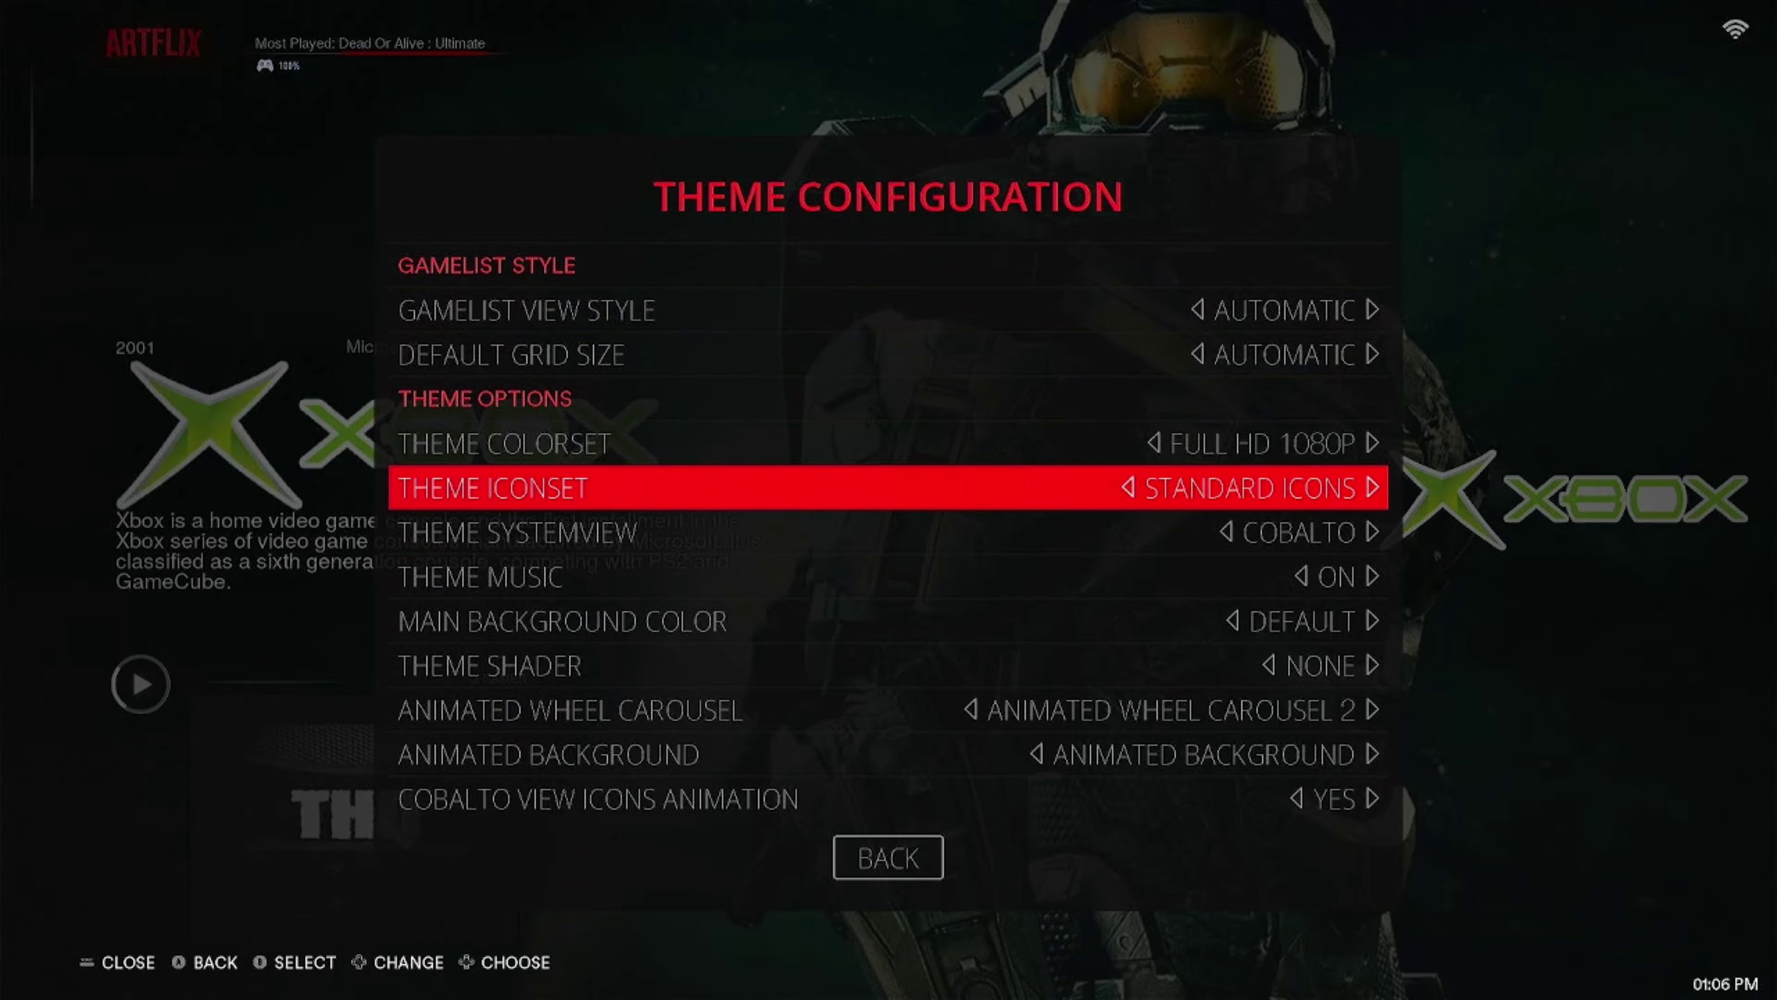
key("Up")
key("Return")
key("Return")
key("Down")
key("Return")
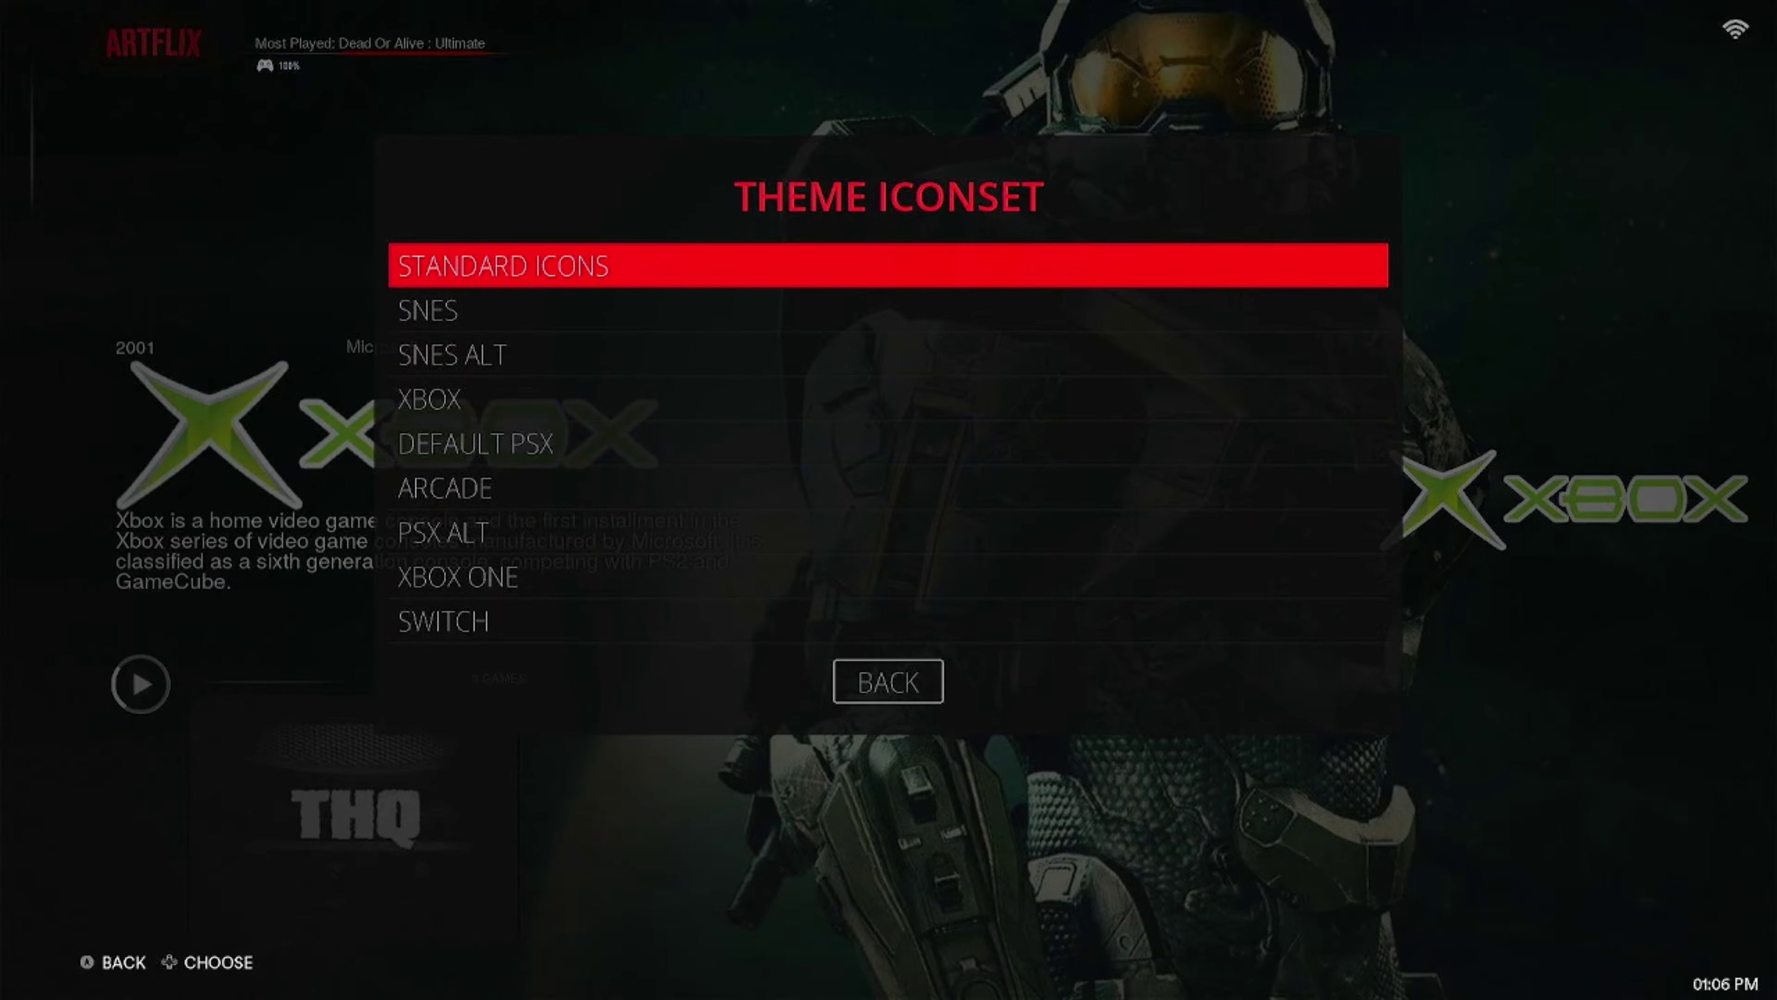
key("Return")
key("Down")
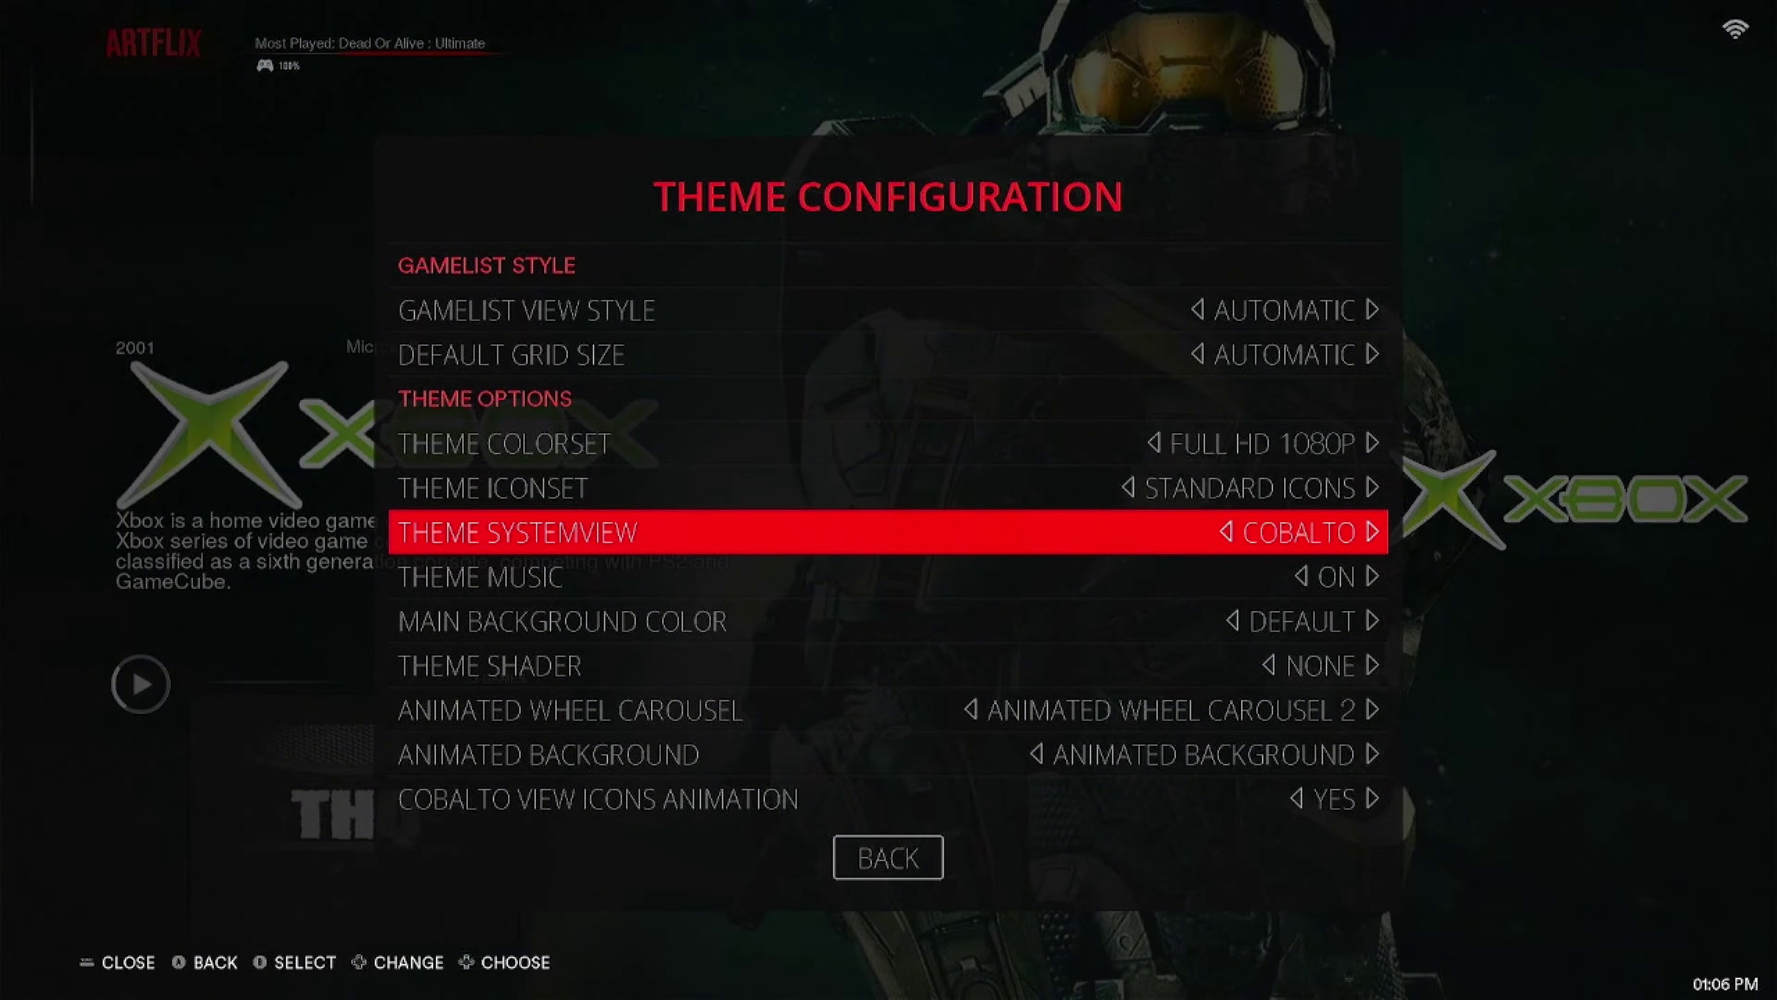
Step: Look through the remaining theme options from Theme Systemview down to Coinops Default System
key("Down")
key("Down")
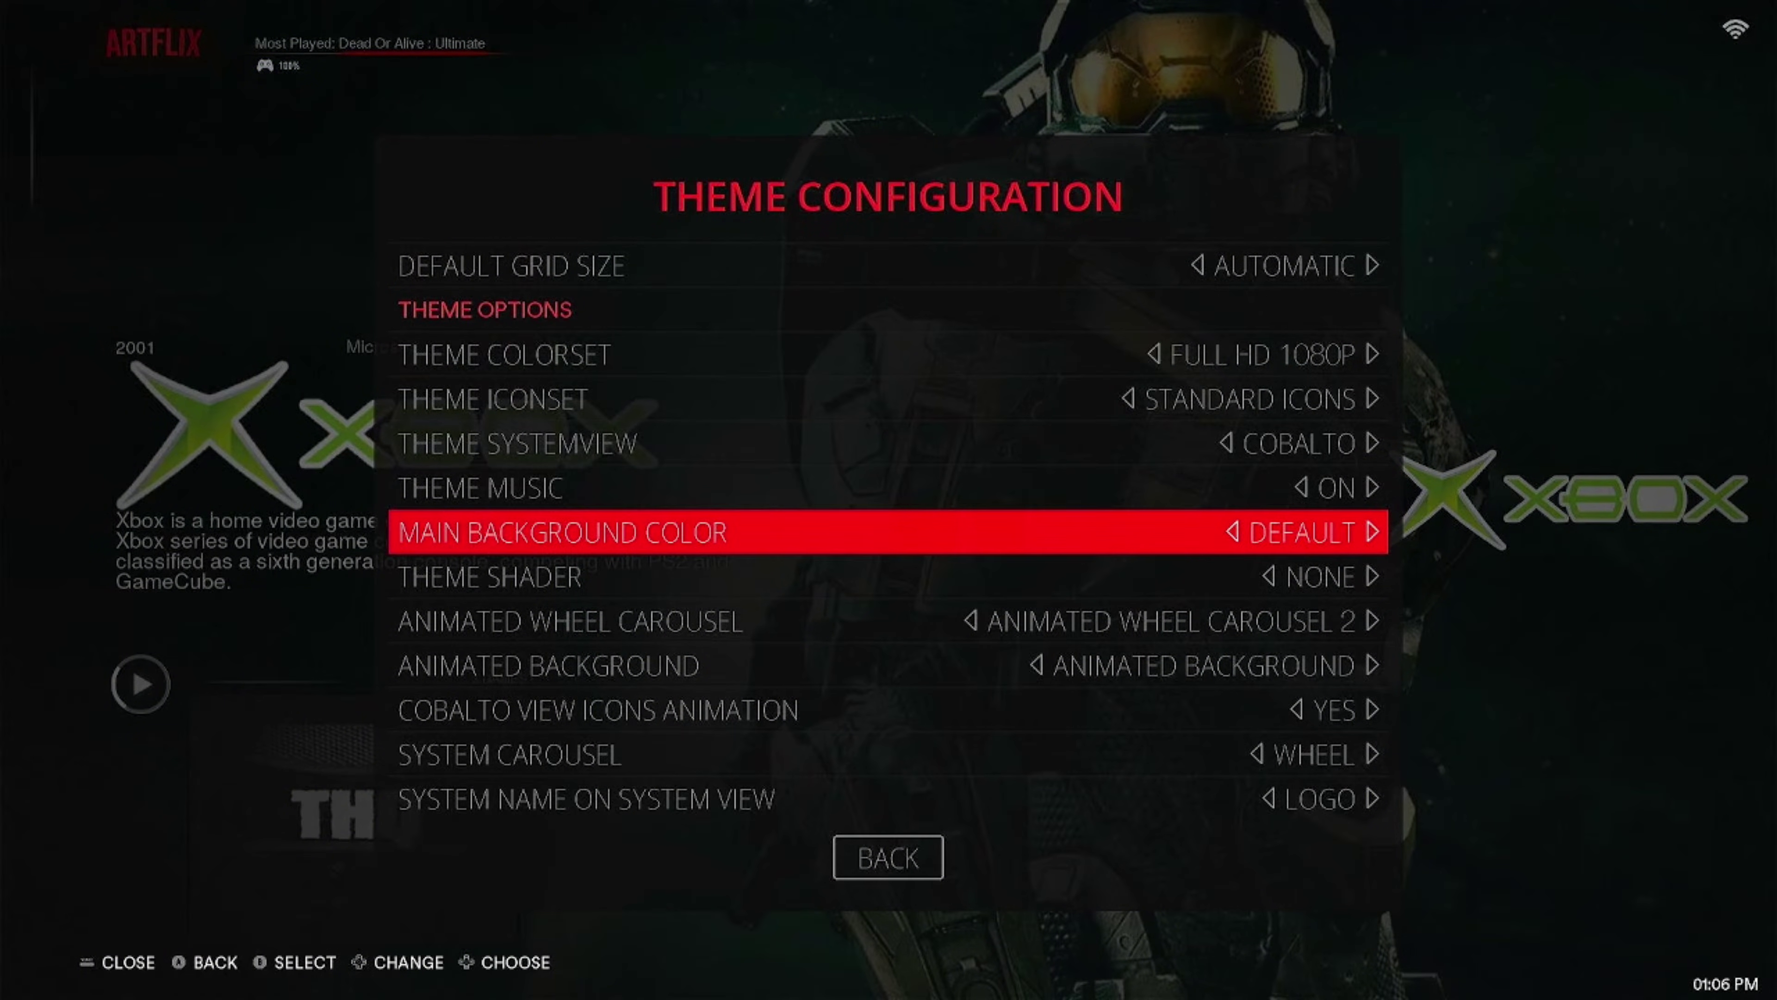
key("Down")
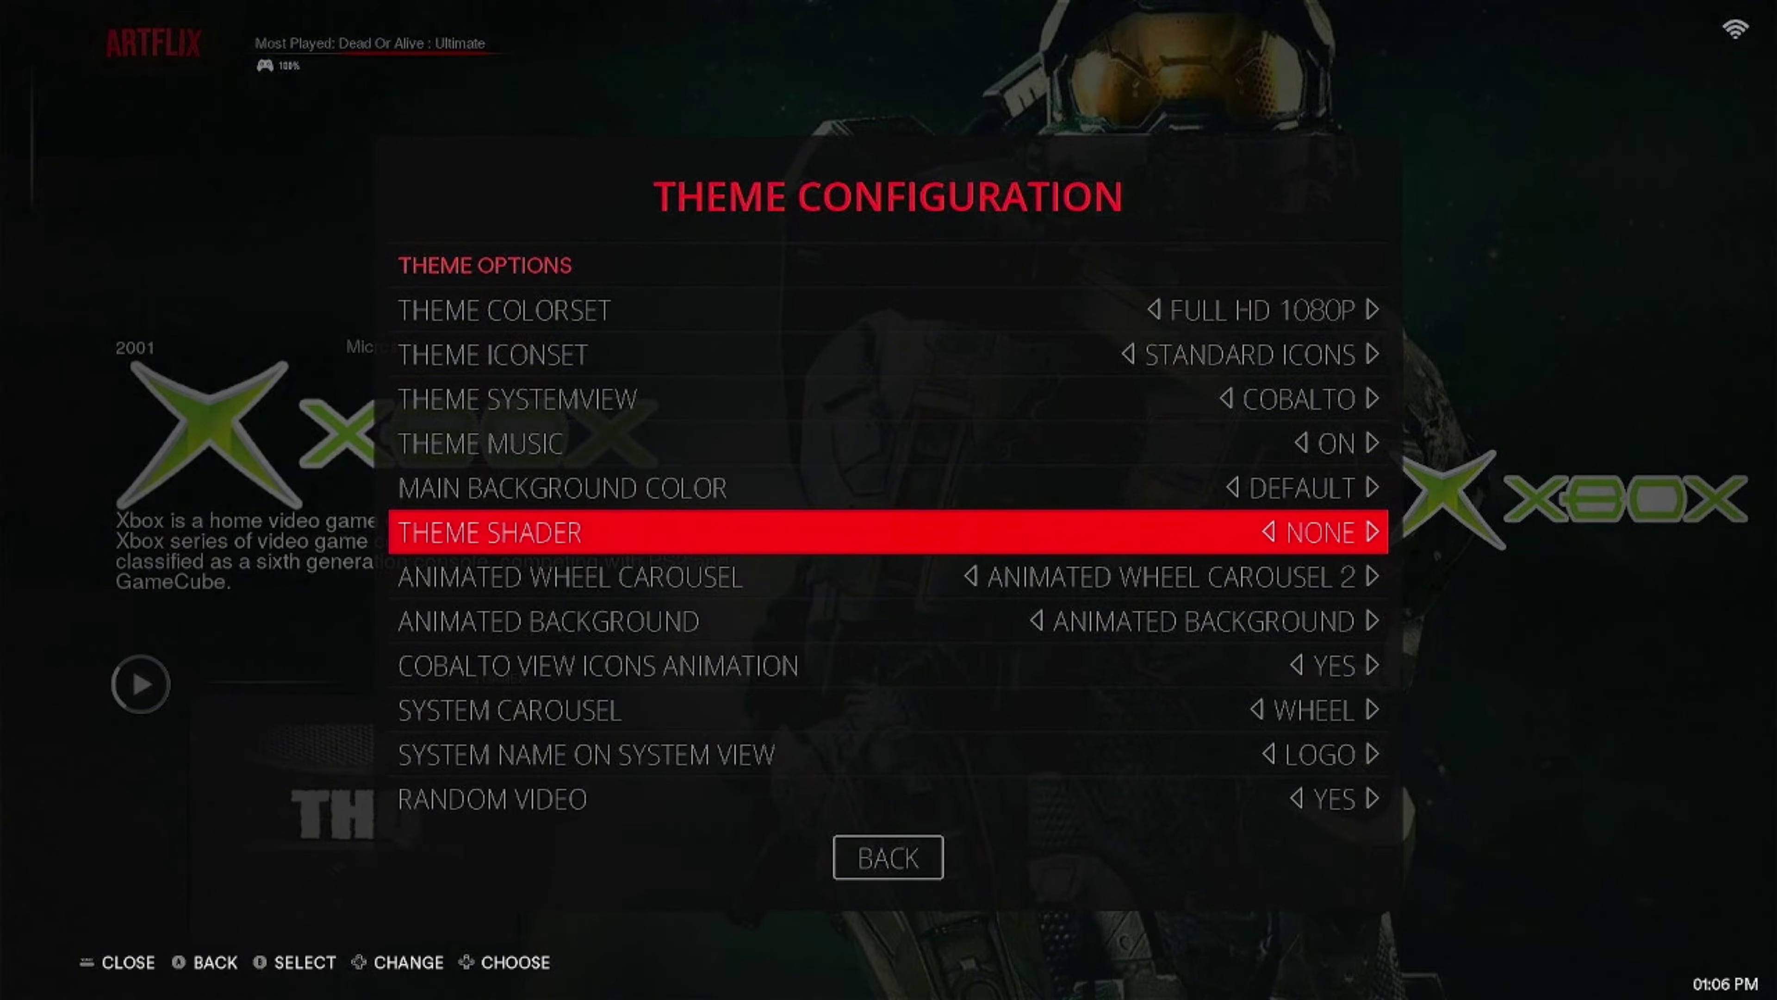
key("Down")
key("Down")
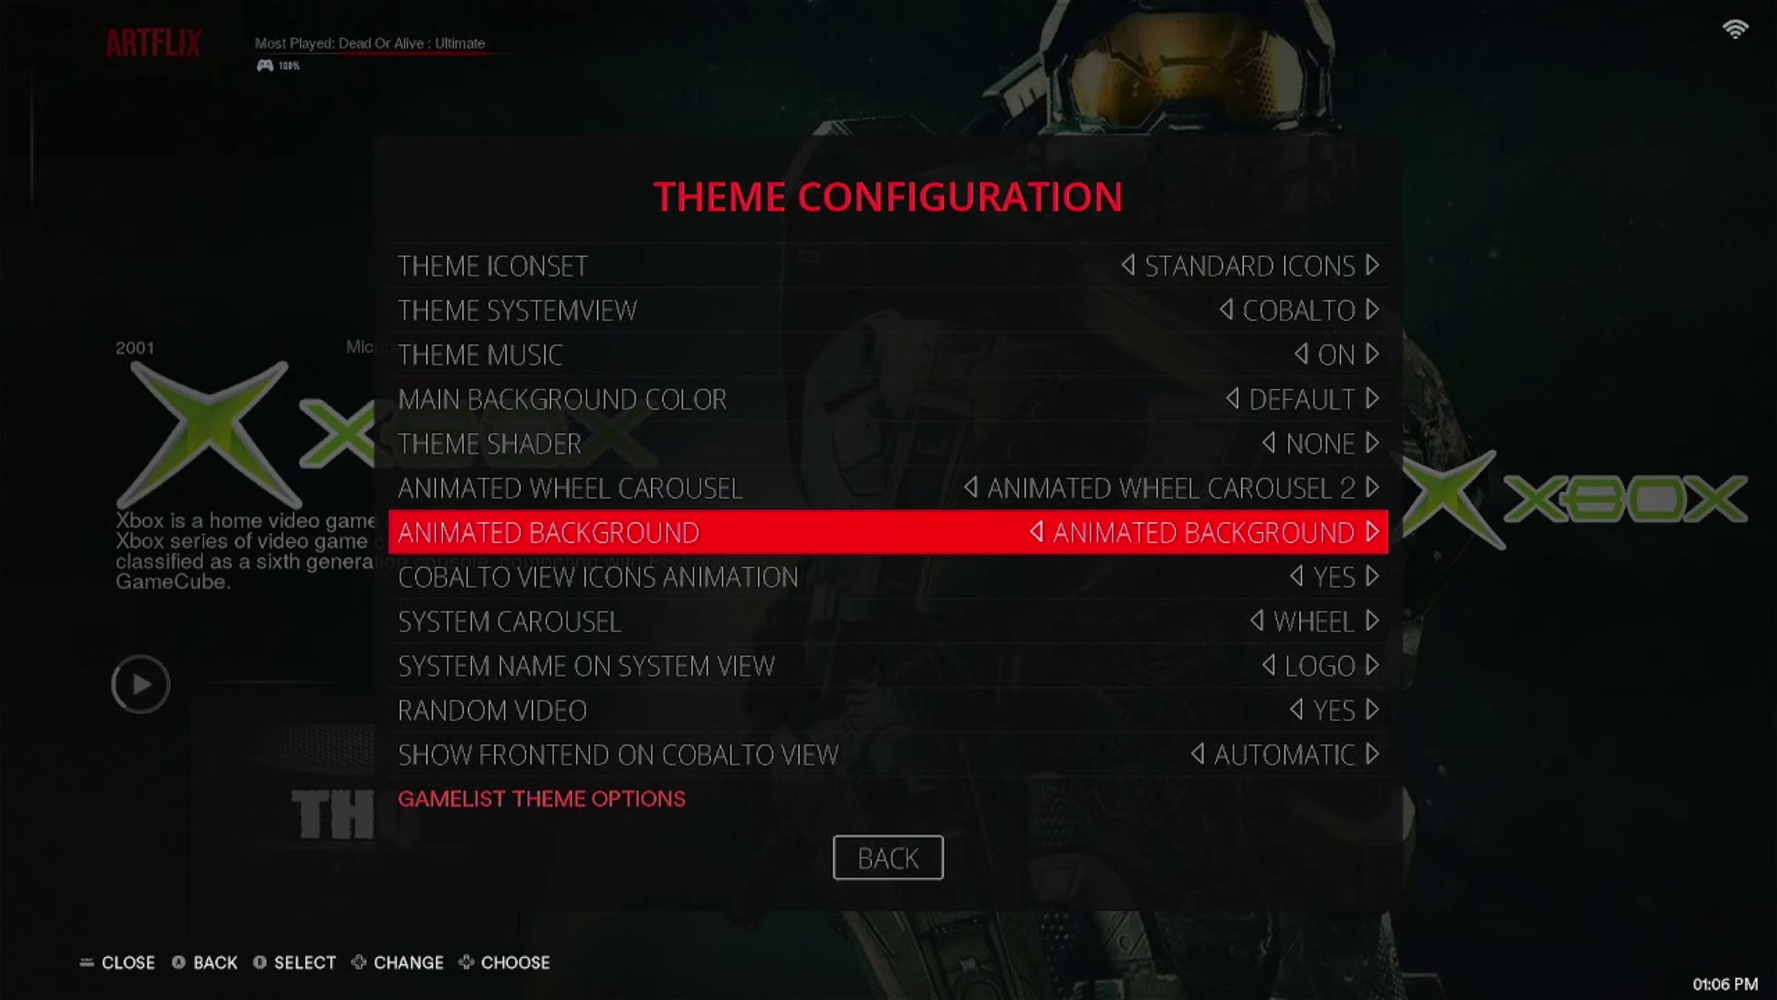
key("Down")
key("Down")
key("Down")
key("Down")
key("Down")
key("Down")
key("Down")
key("Down")
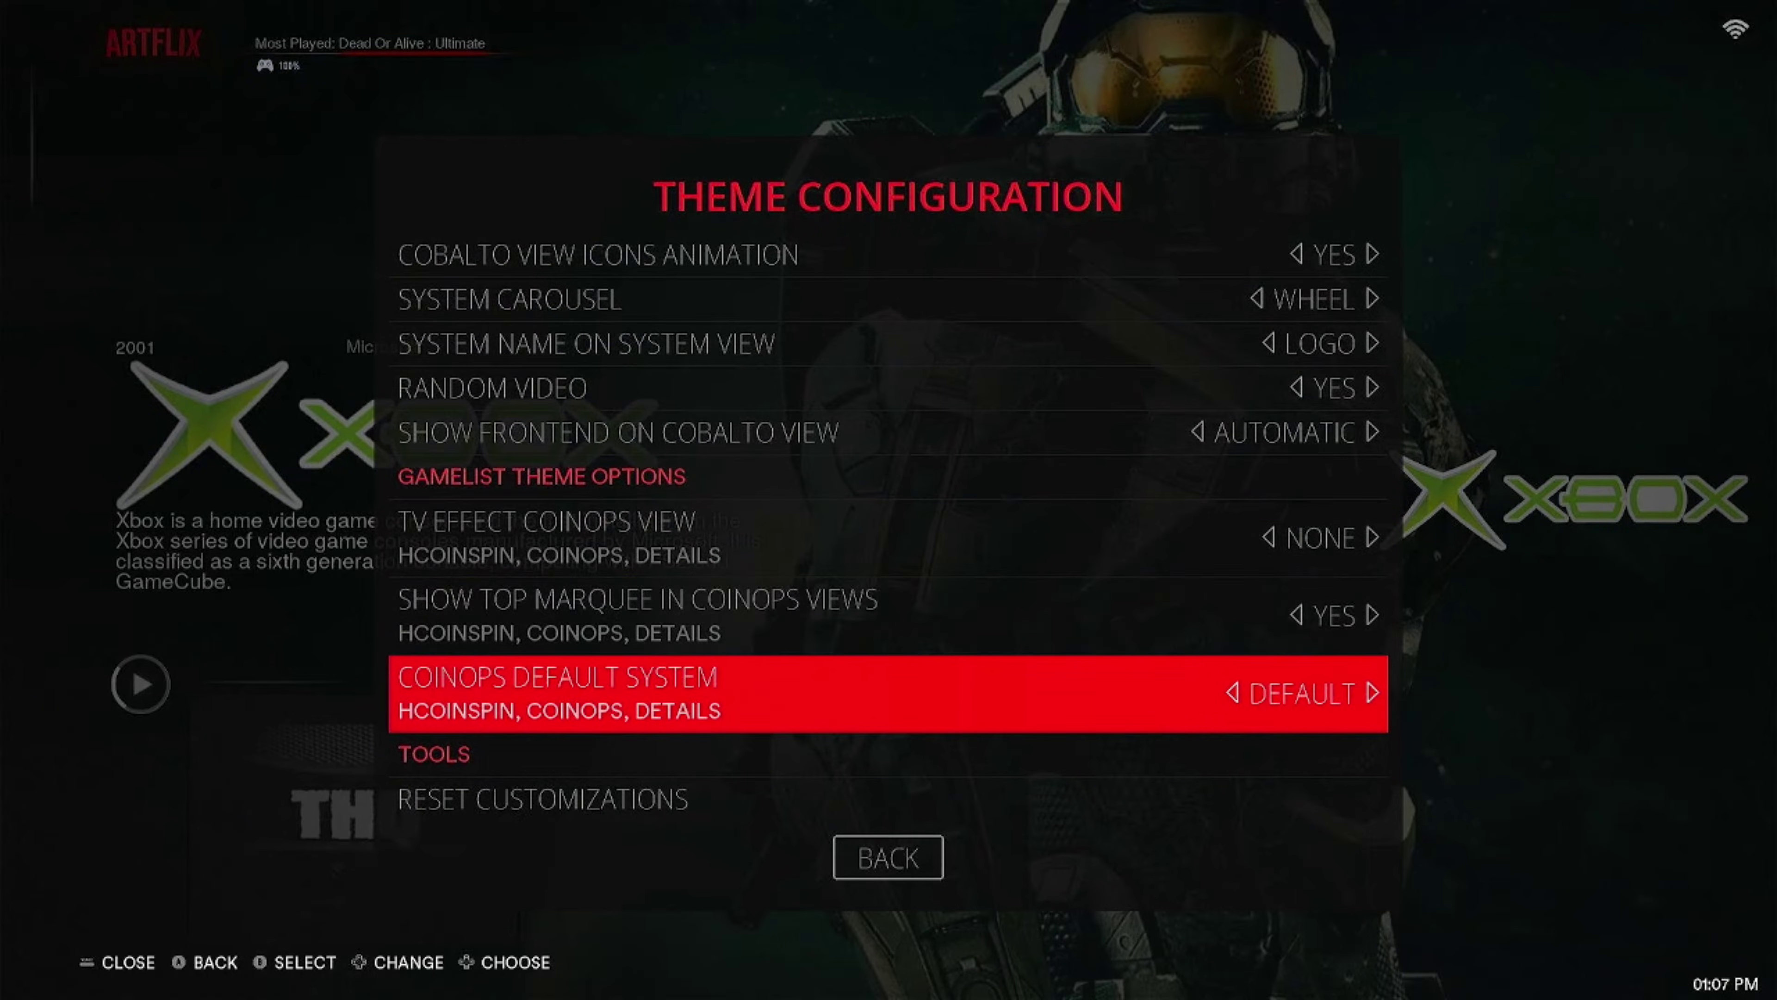
Step: Set the theme shader to Scanlines and go back to the system carousel
key("Up")
key("Up")
key("Up")
key("Up")
key("Up")
key("Up")
key("Up")
key("Up")
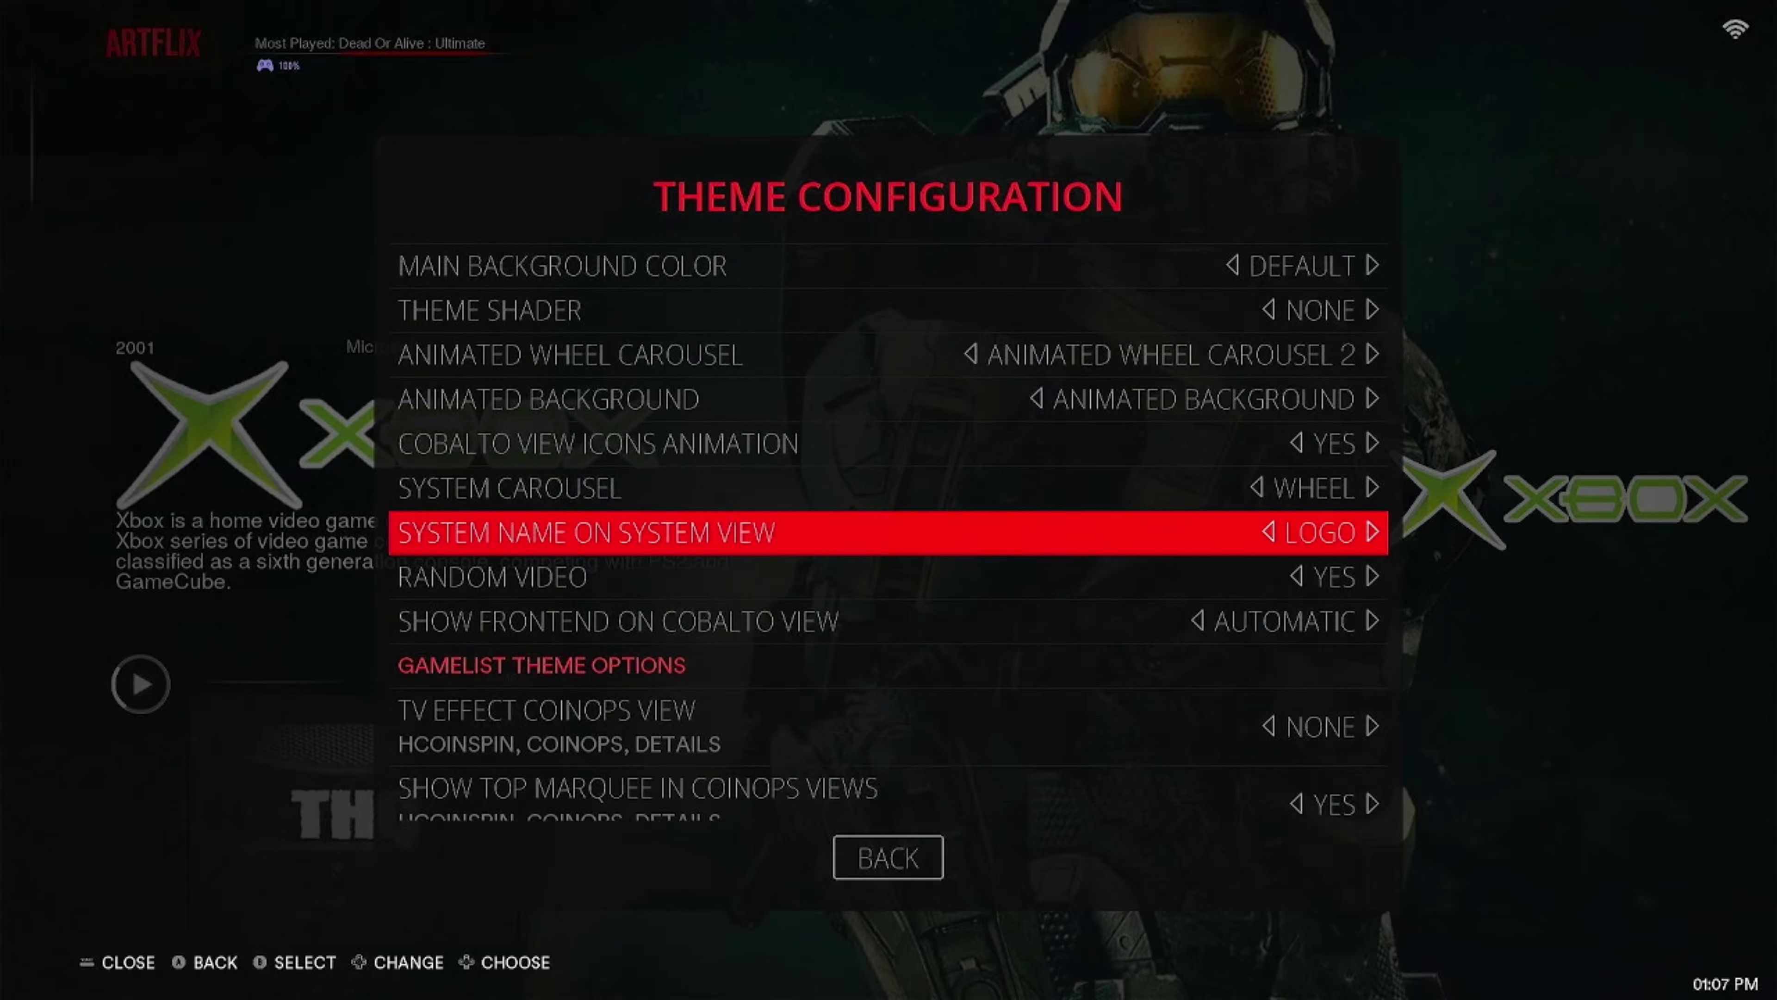
key("Up")
key("Up")
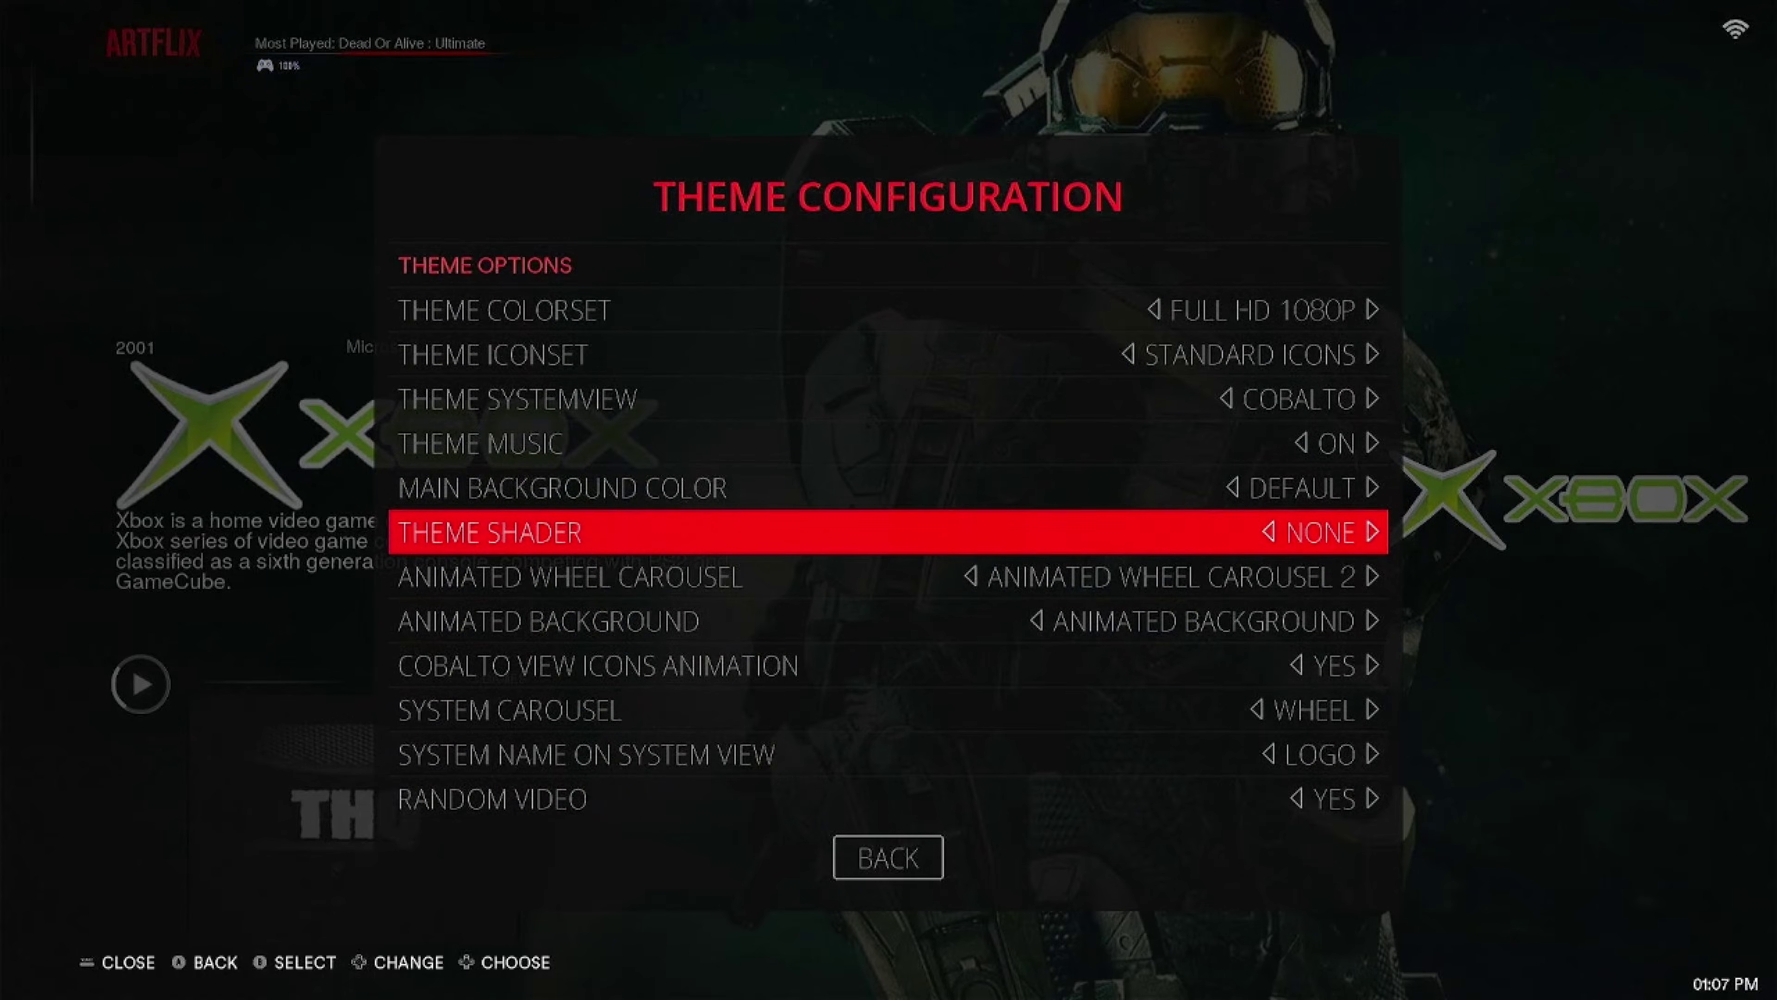
key("Return")
key("Down")
key("Down")
key("Down")
key("Down")
key("Up")
key("Up")
key("Up")
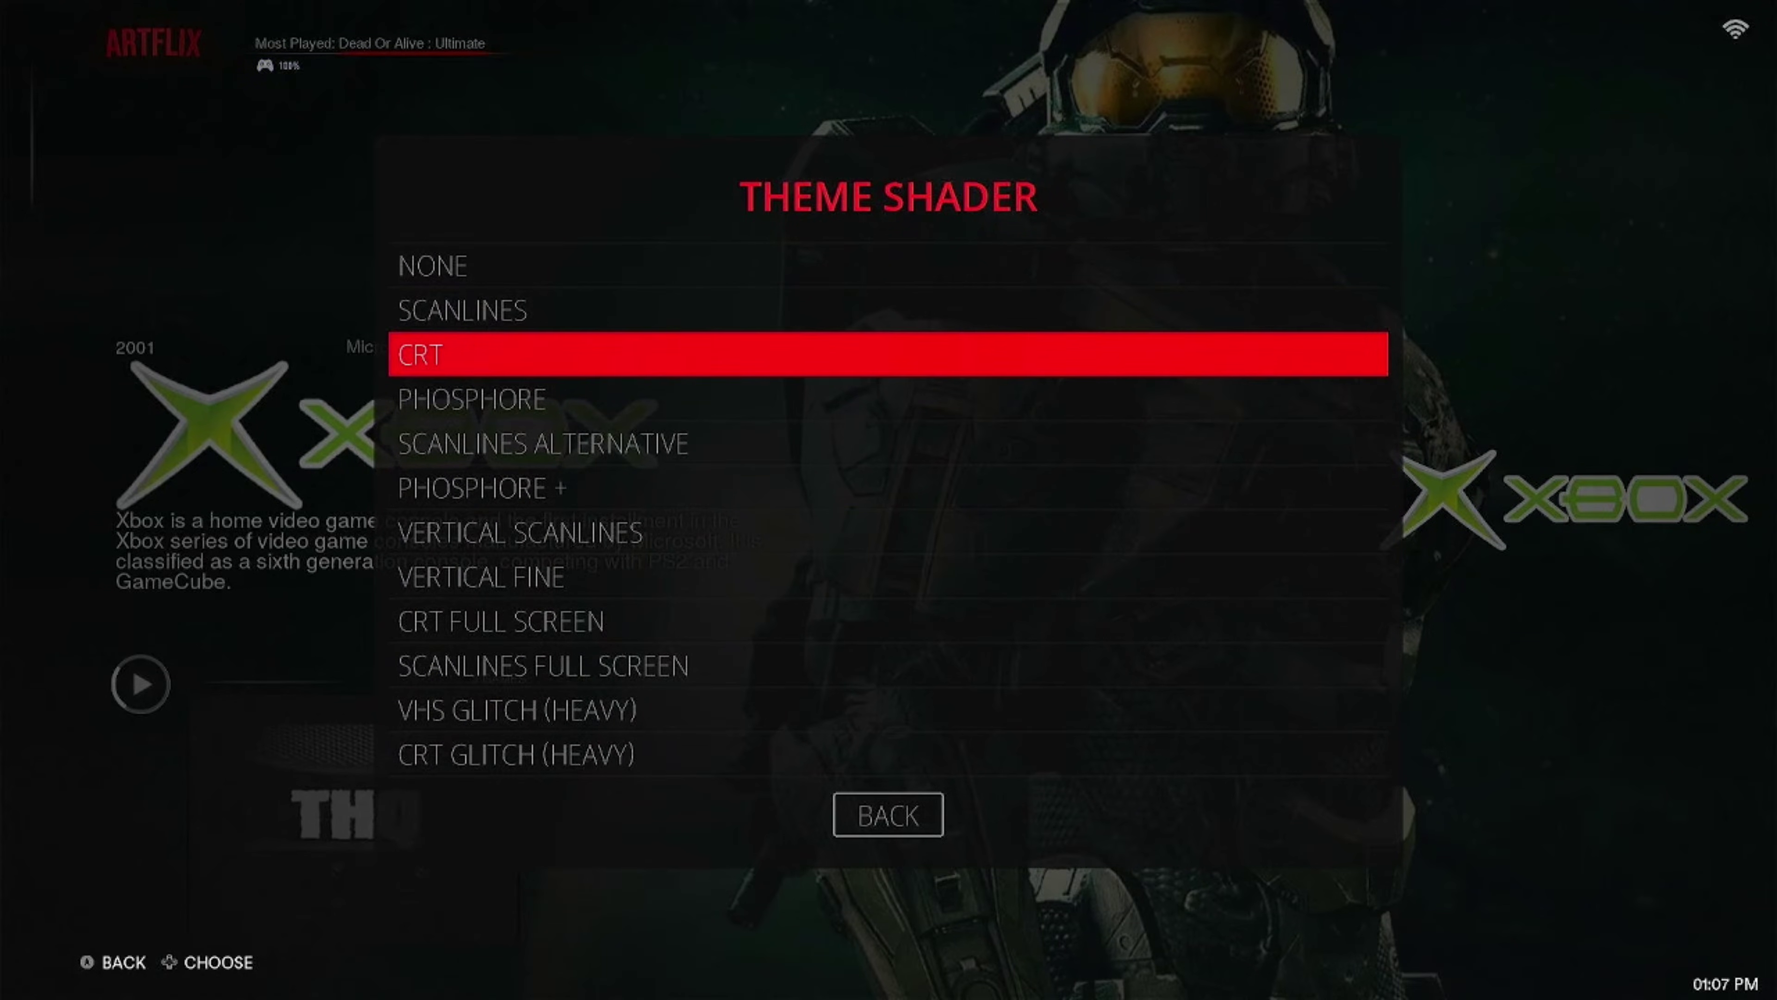
key("Return")
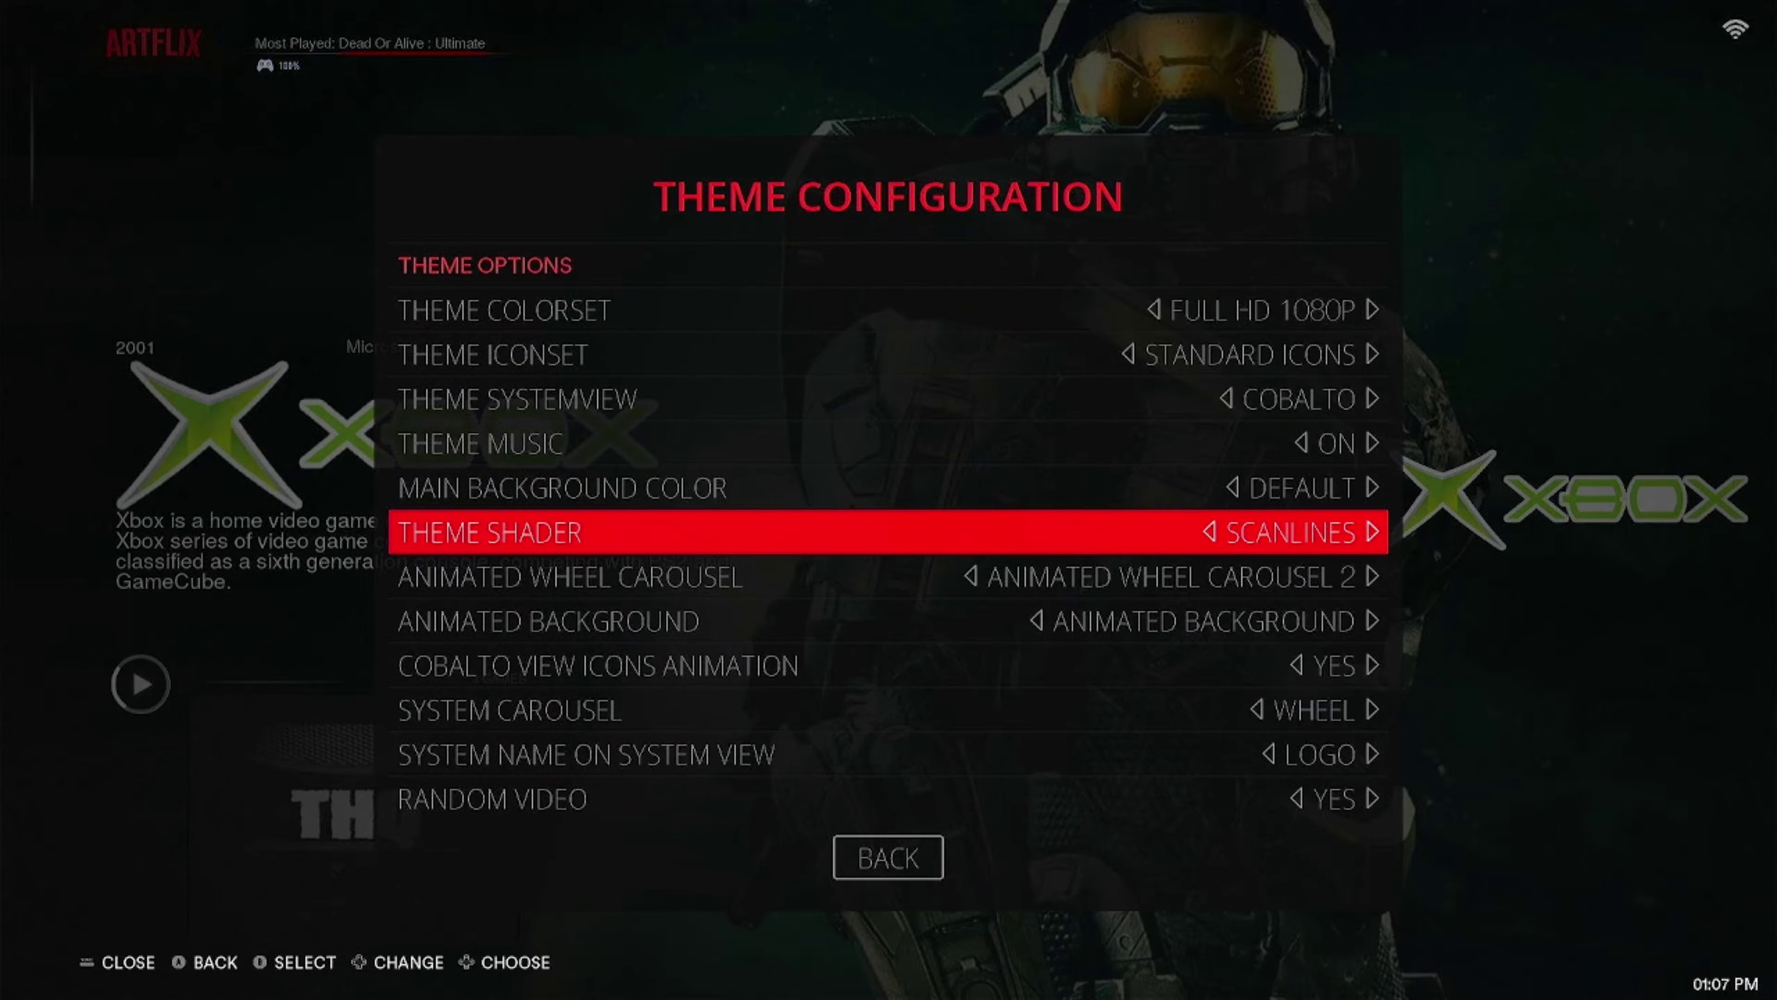
key("BackSpace")
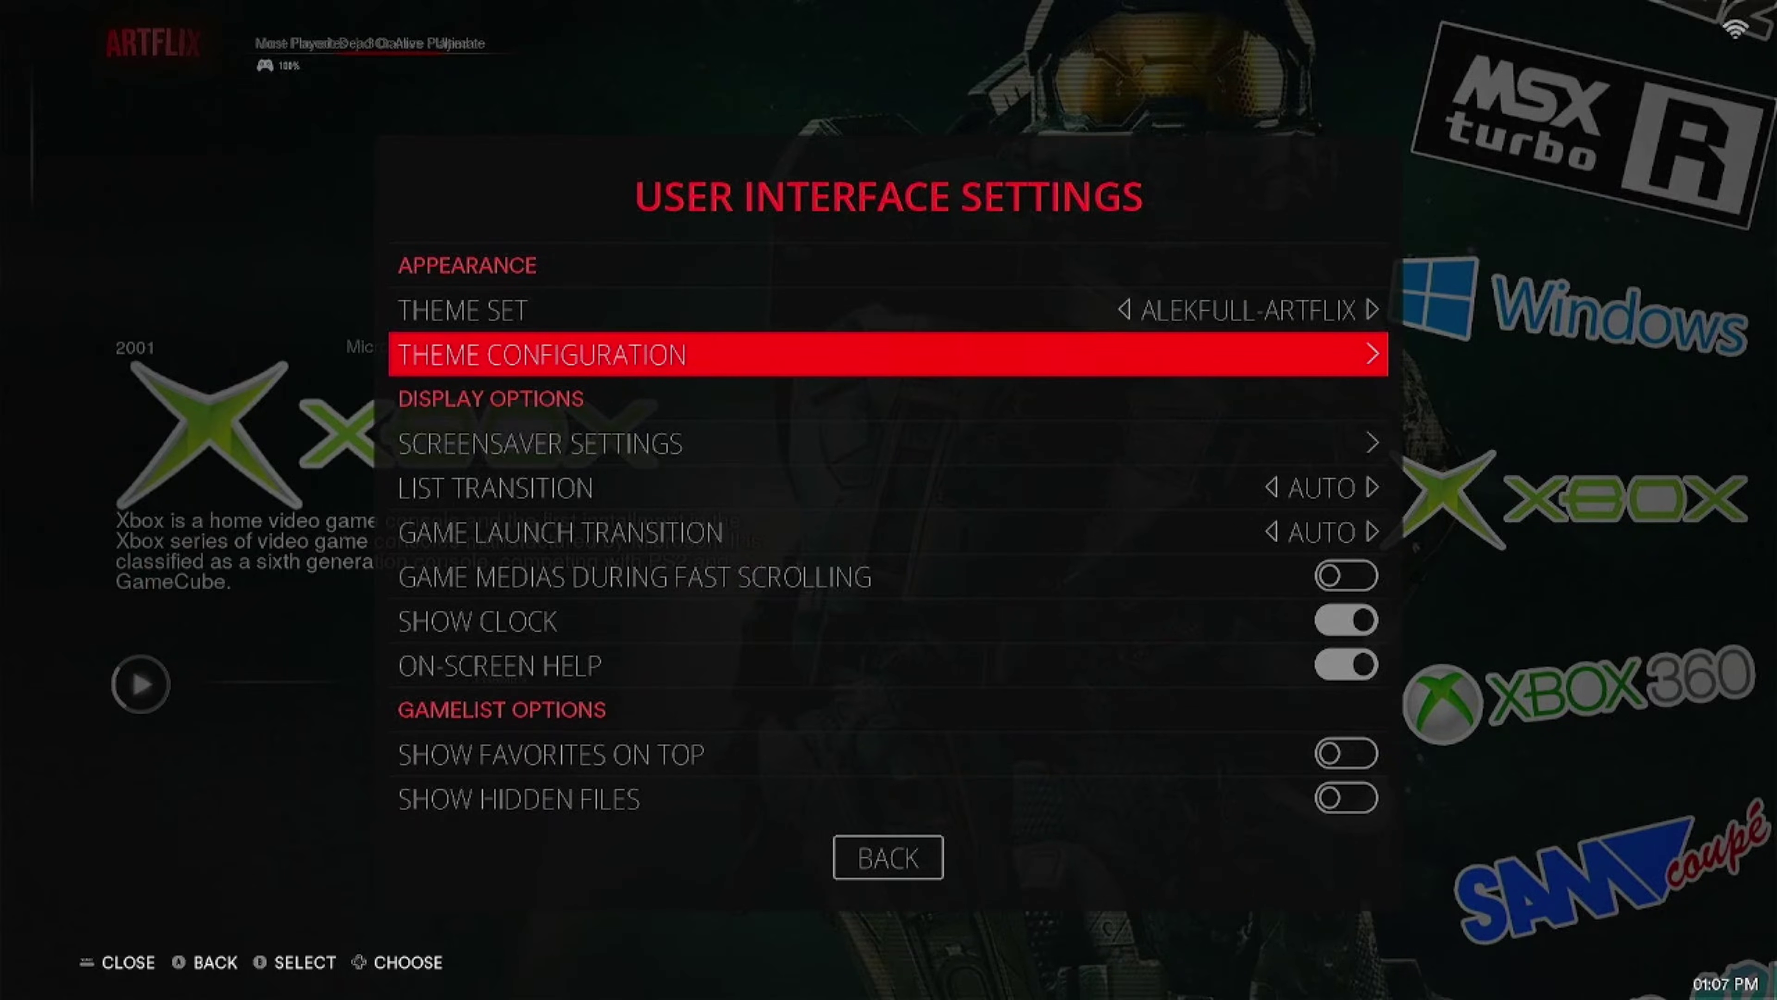
key("BackSpace")
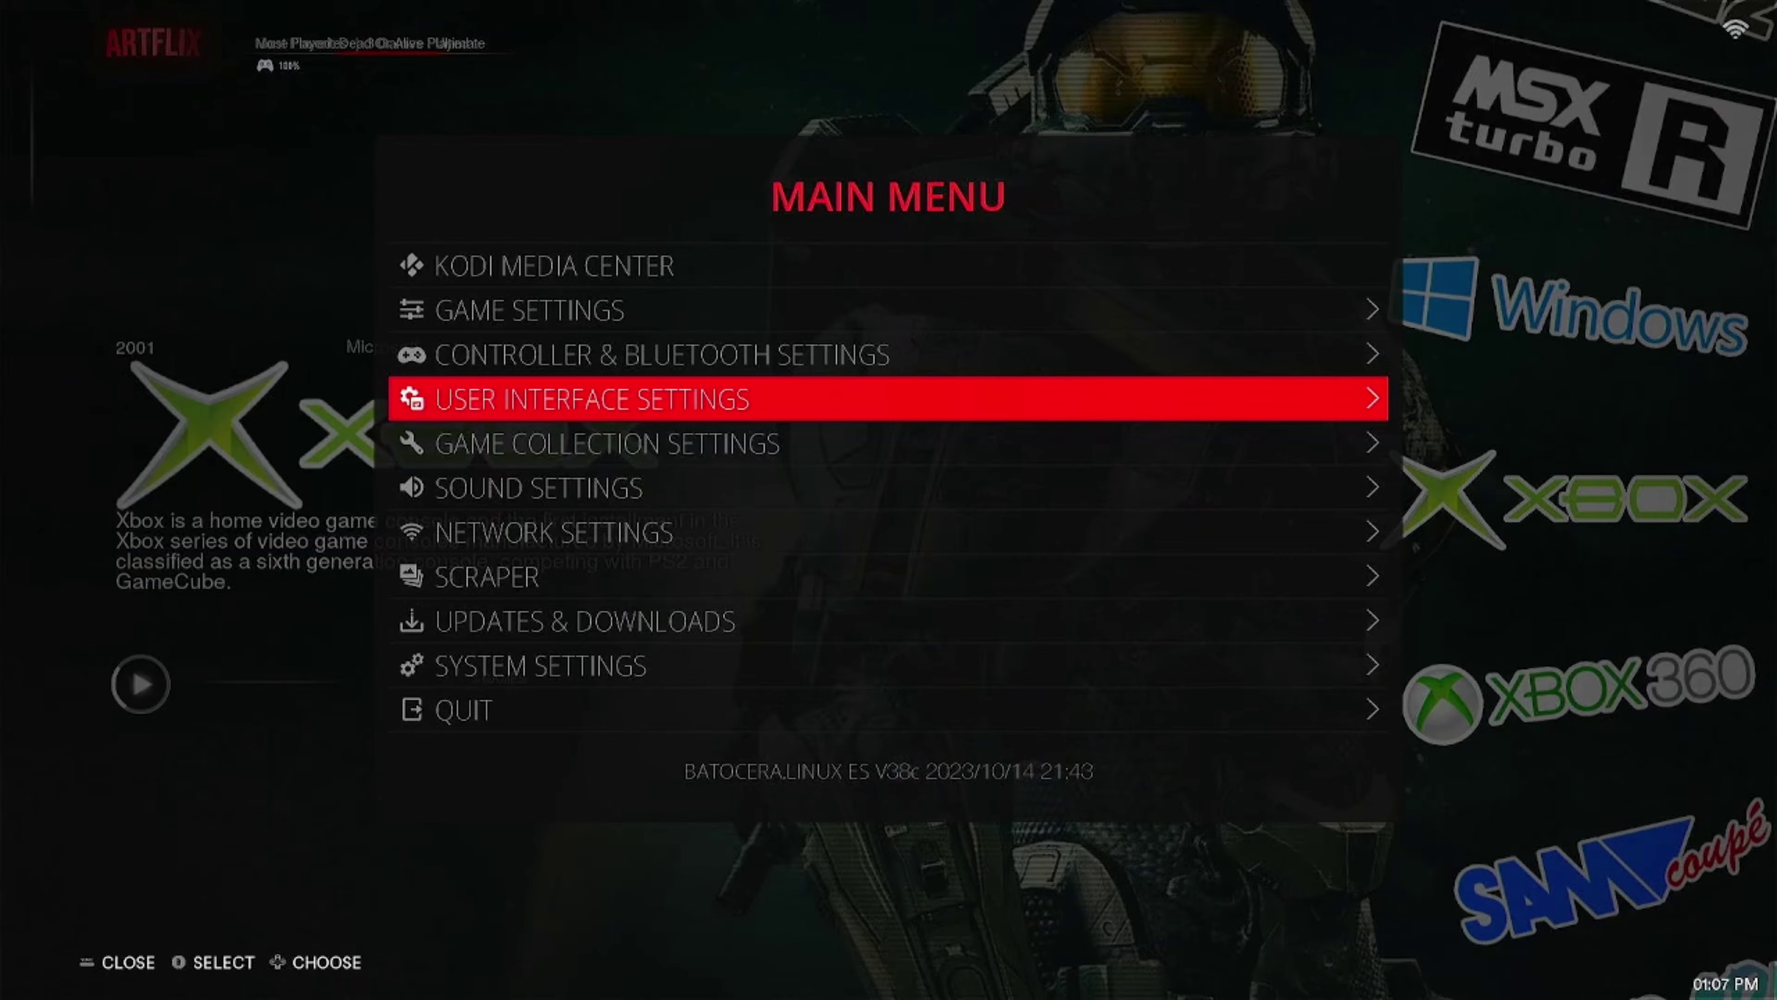
key("BackSpace")
Step: Examine the shader effect on the Xbox 360 and SAM Coupé artwork in the system carousel
key("Down")
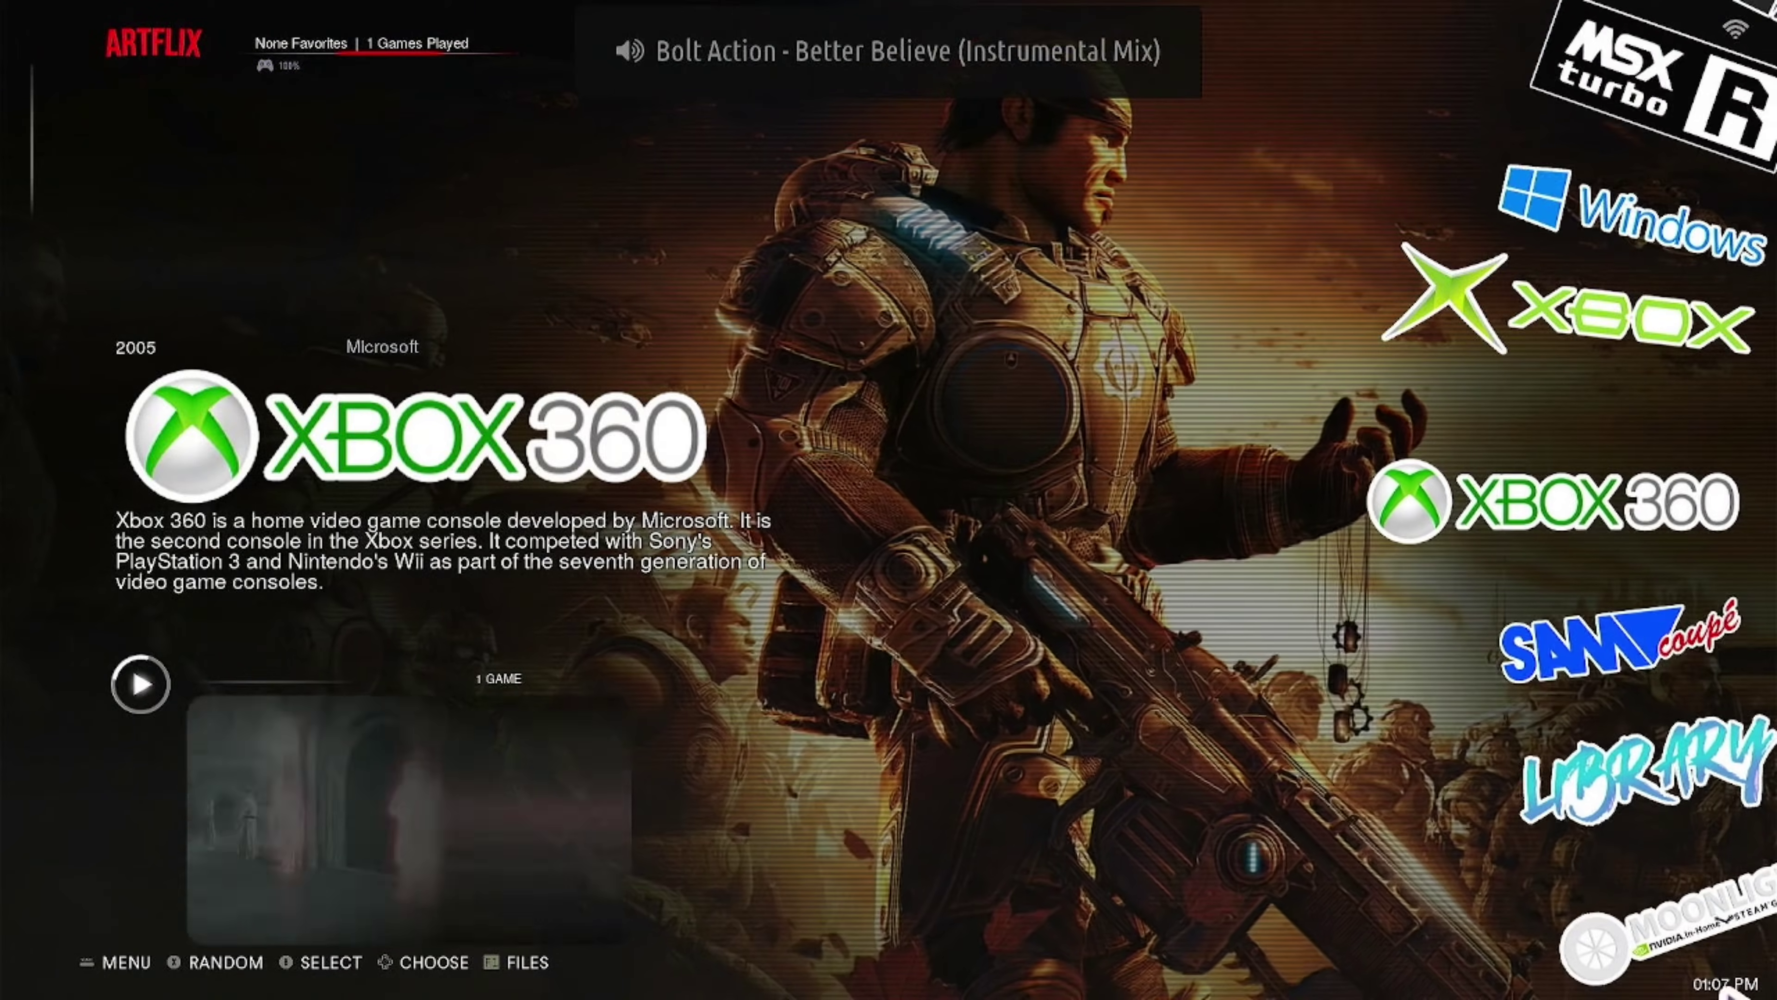
key("Down")
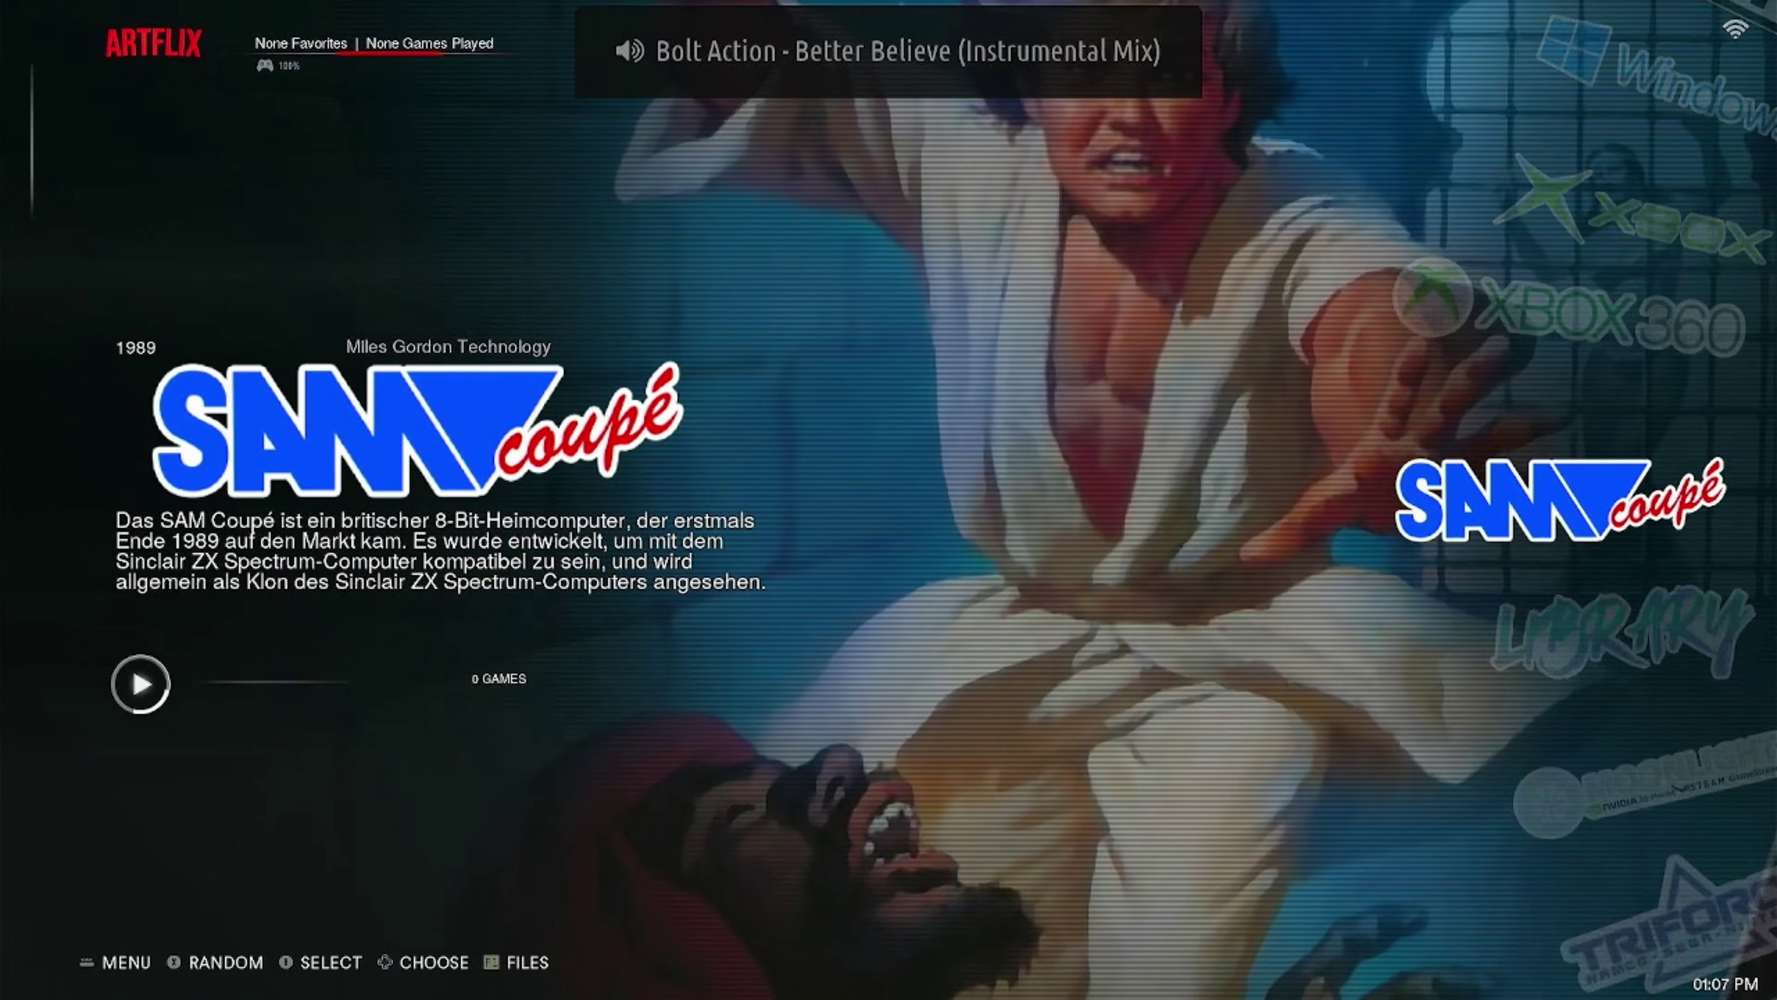
key("Up")
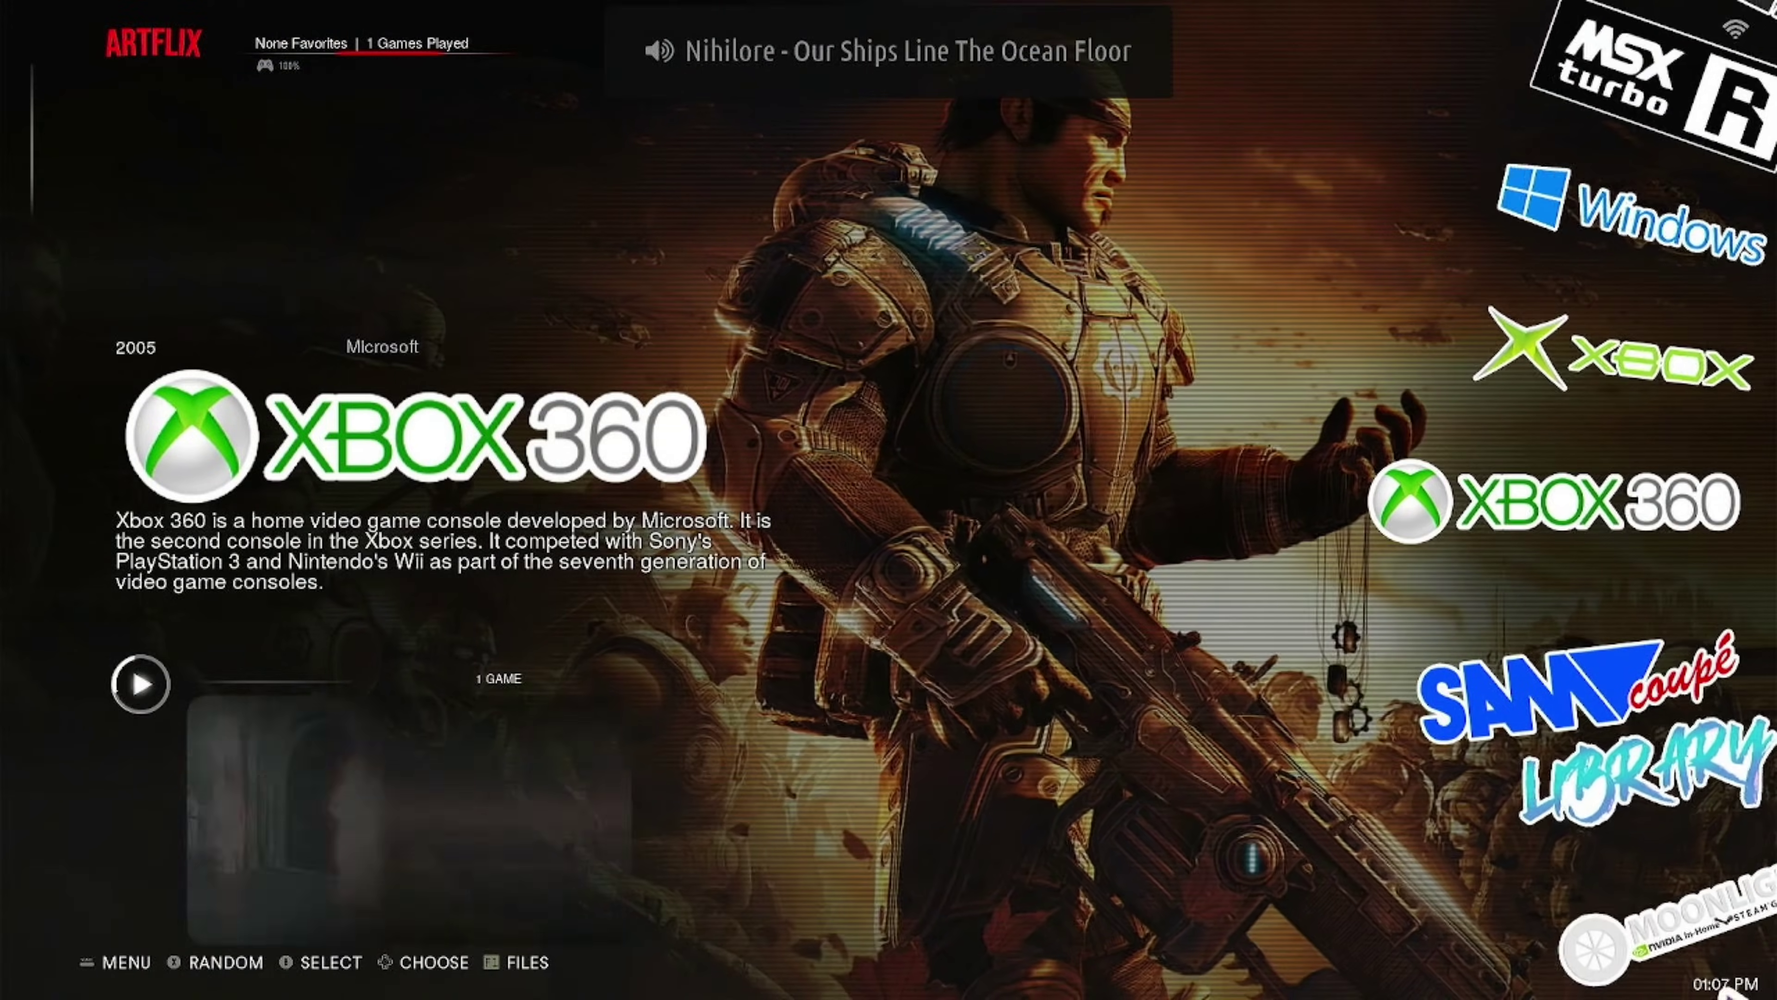
key("Down")
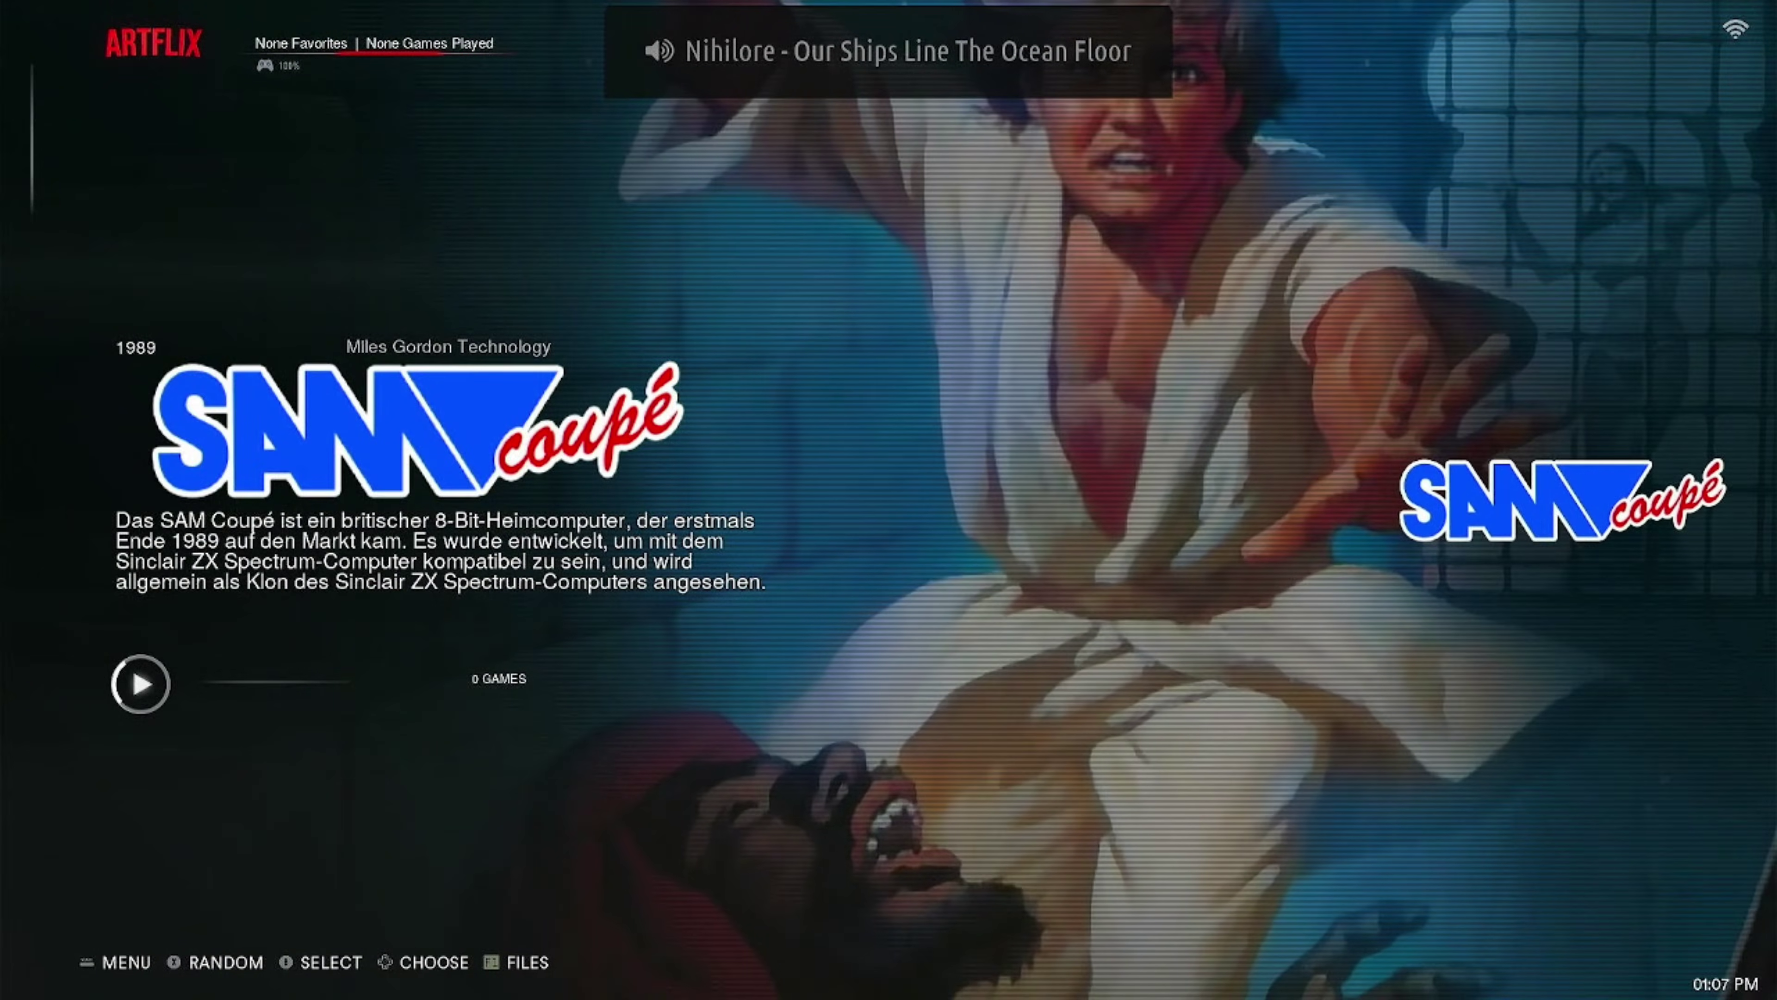
Step: Open the theme configuration within the user interface settings
key("Return")
key("Down")
key("Down")
key("Down")
key("Return")
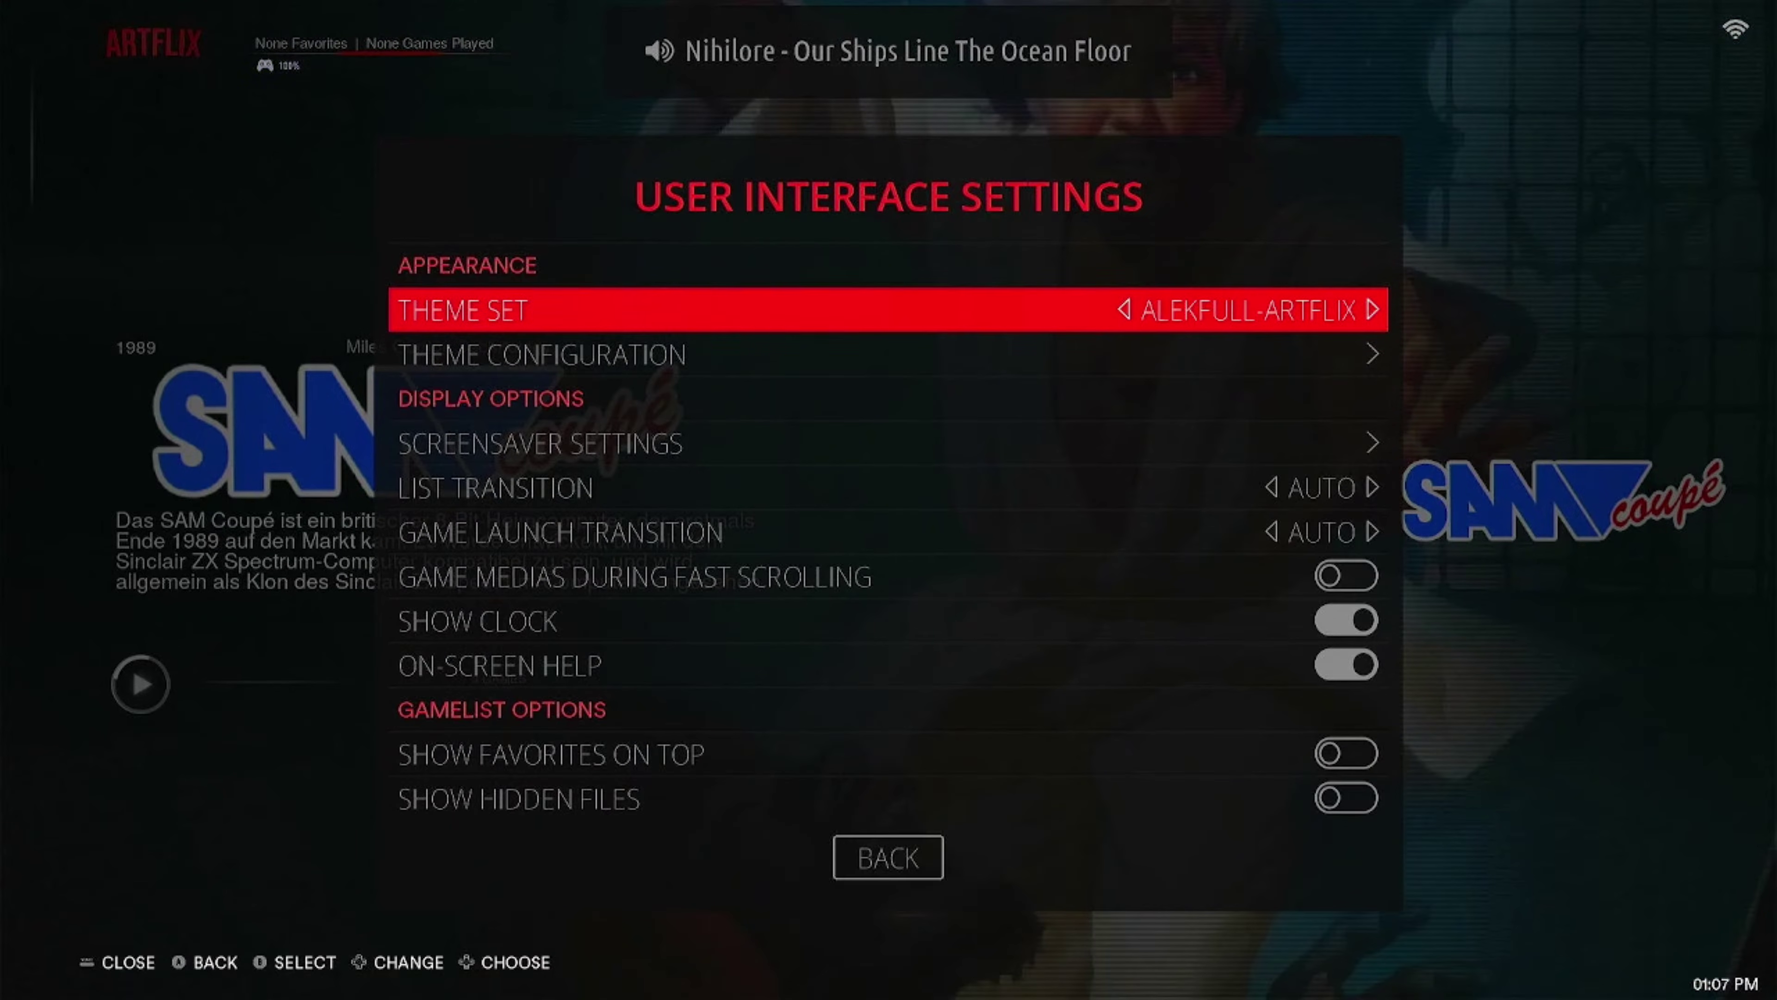
key("Down")
key("Return")
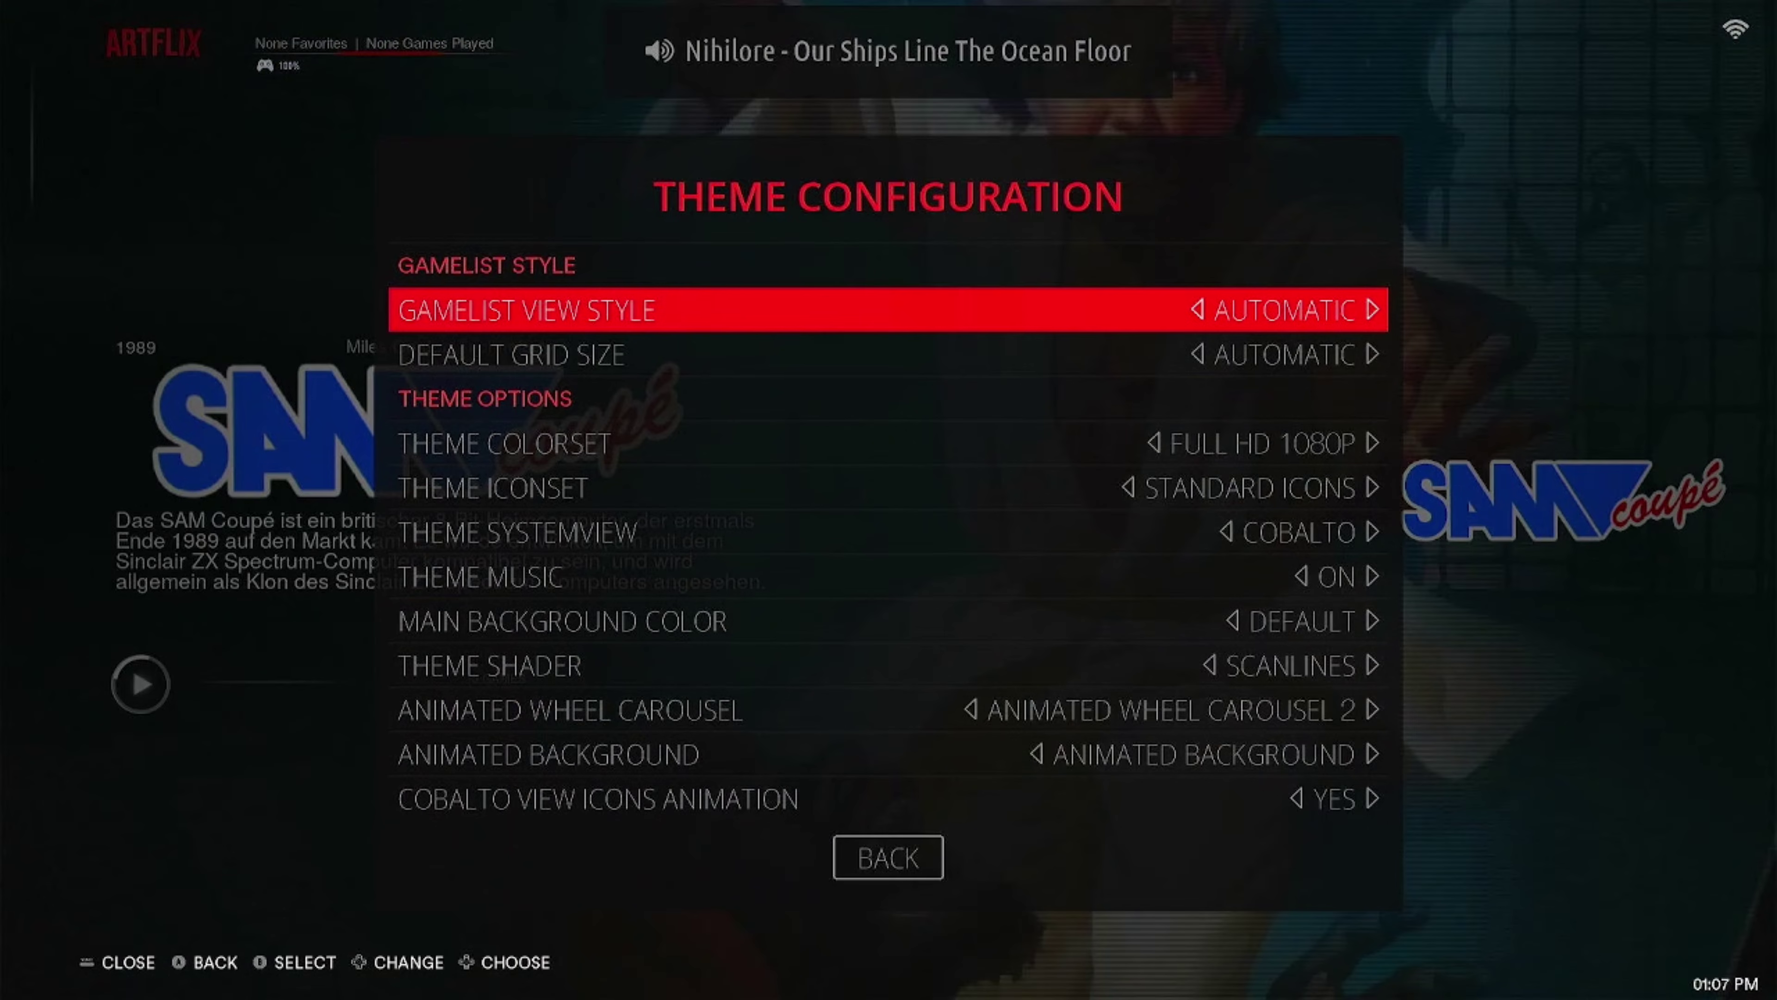
Step: Set the theme shader to None and go back to the system carousel
key("Down")
key("Down")
key("Down")
key("Up")
key("Down")
key("Down")
key("Down")
key("Down")
key("Down")
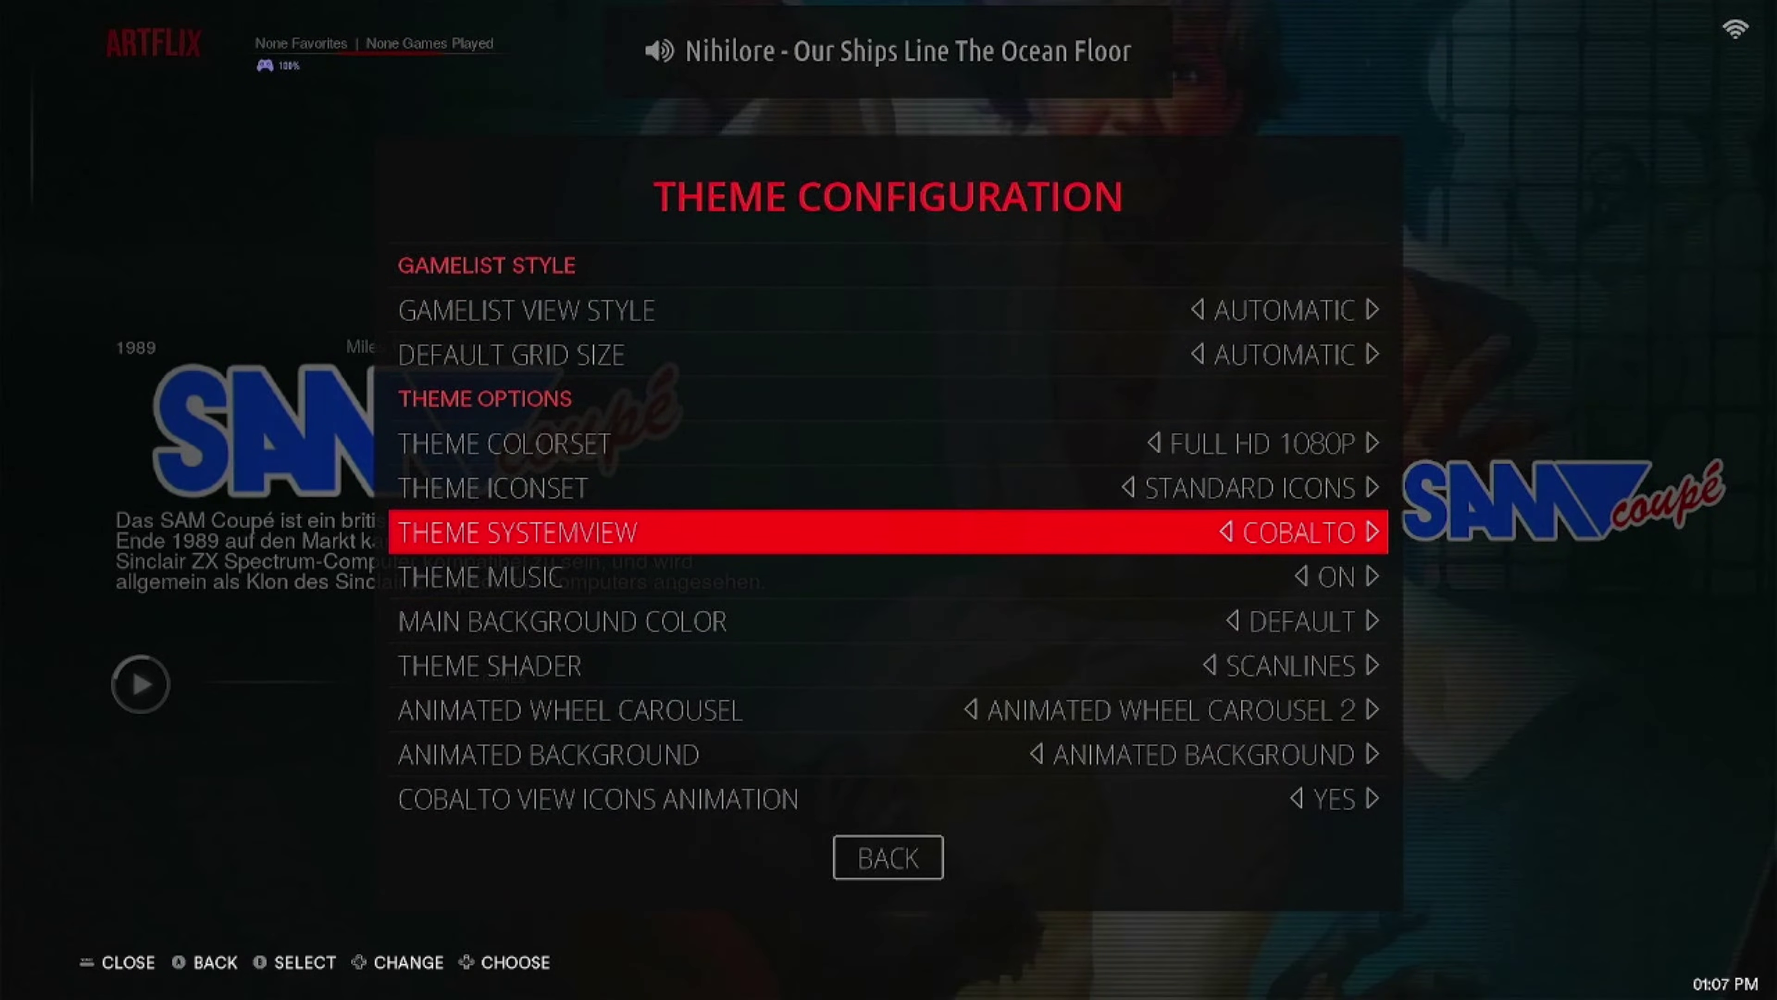
key("Return")
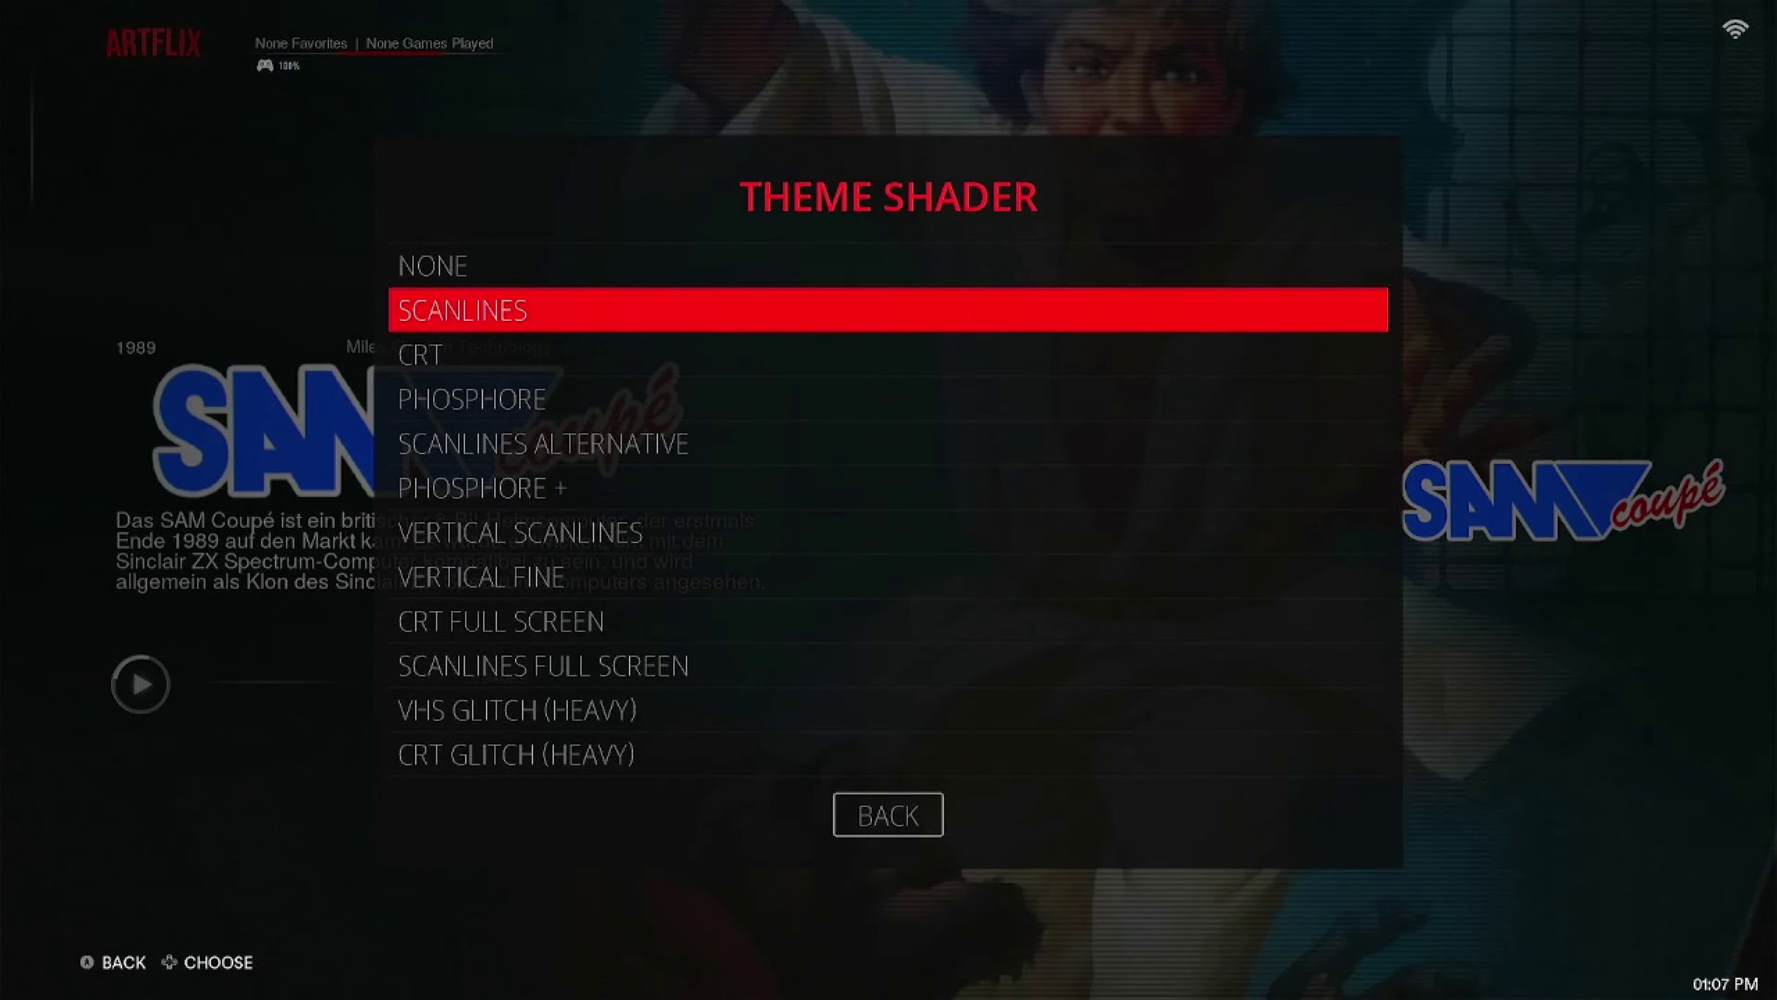
key("Up")
key("Return")
key("Escape")
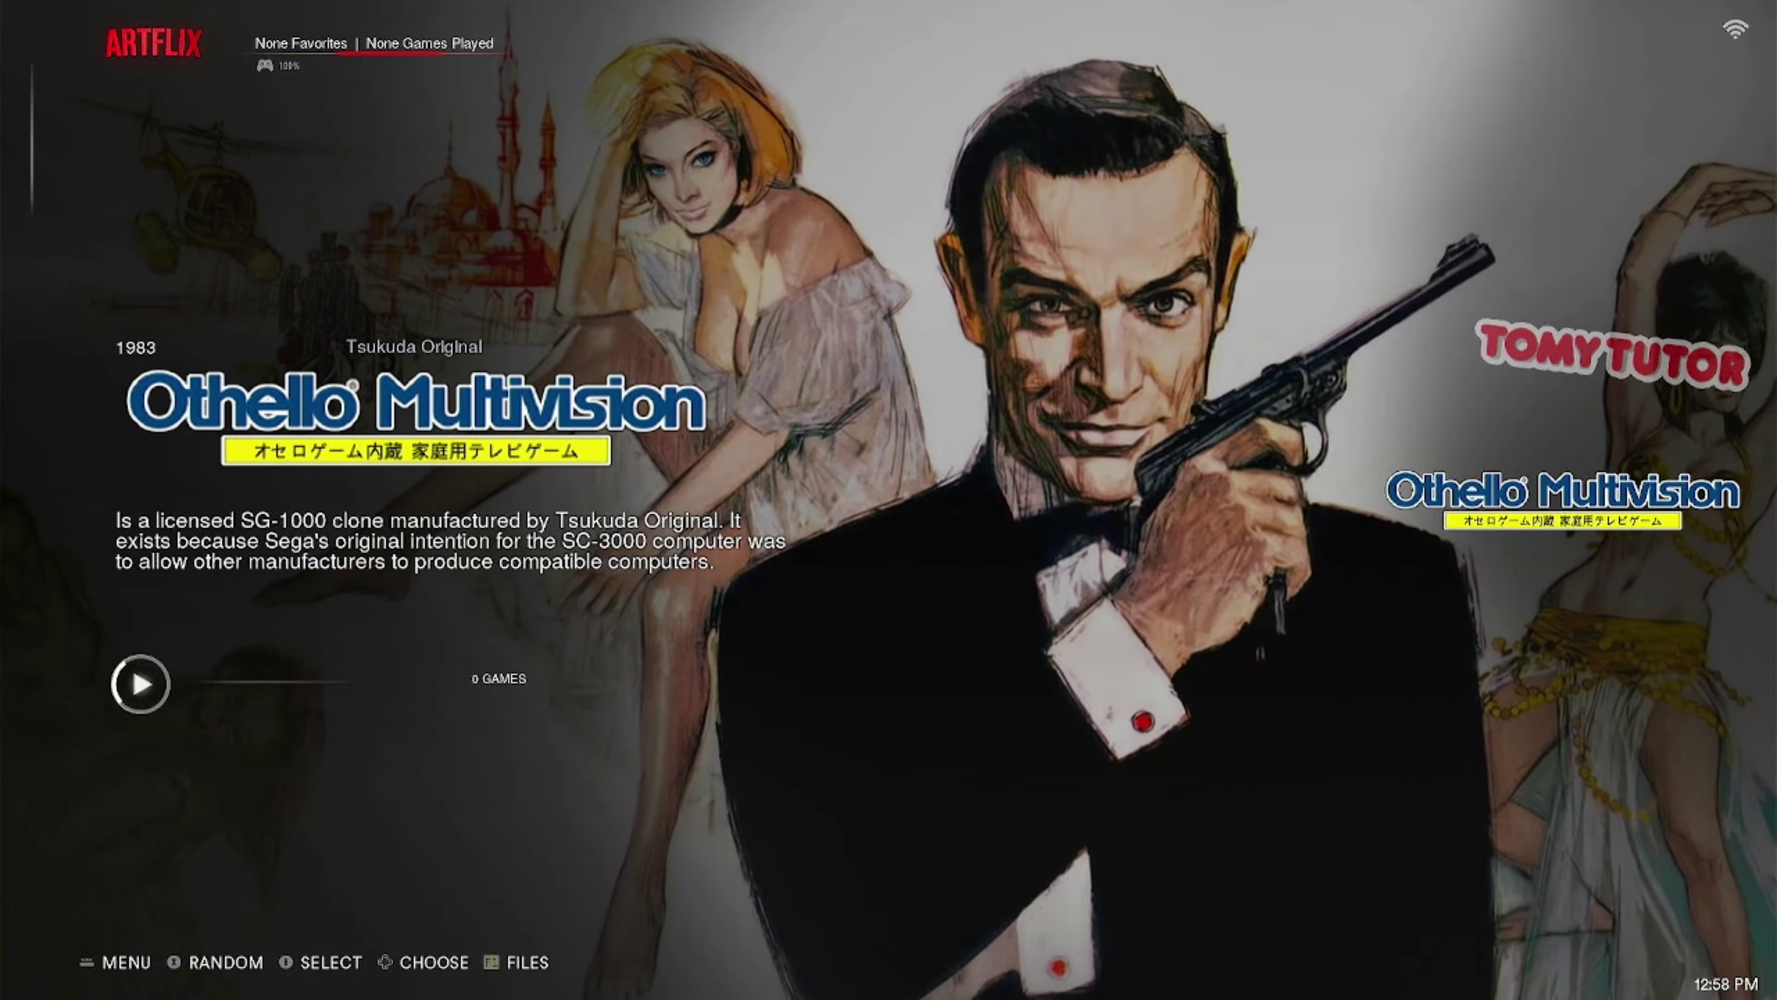
Step: Browse the system carousel from Othello Multivision past Mega Duck to the Apple Macintosh
key("Down")
key("Down")
key("Down")
key("Down")
key("Down")
key("Down")
key("Down")
key("Down")
key("Down")
key("Down")
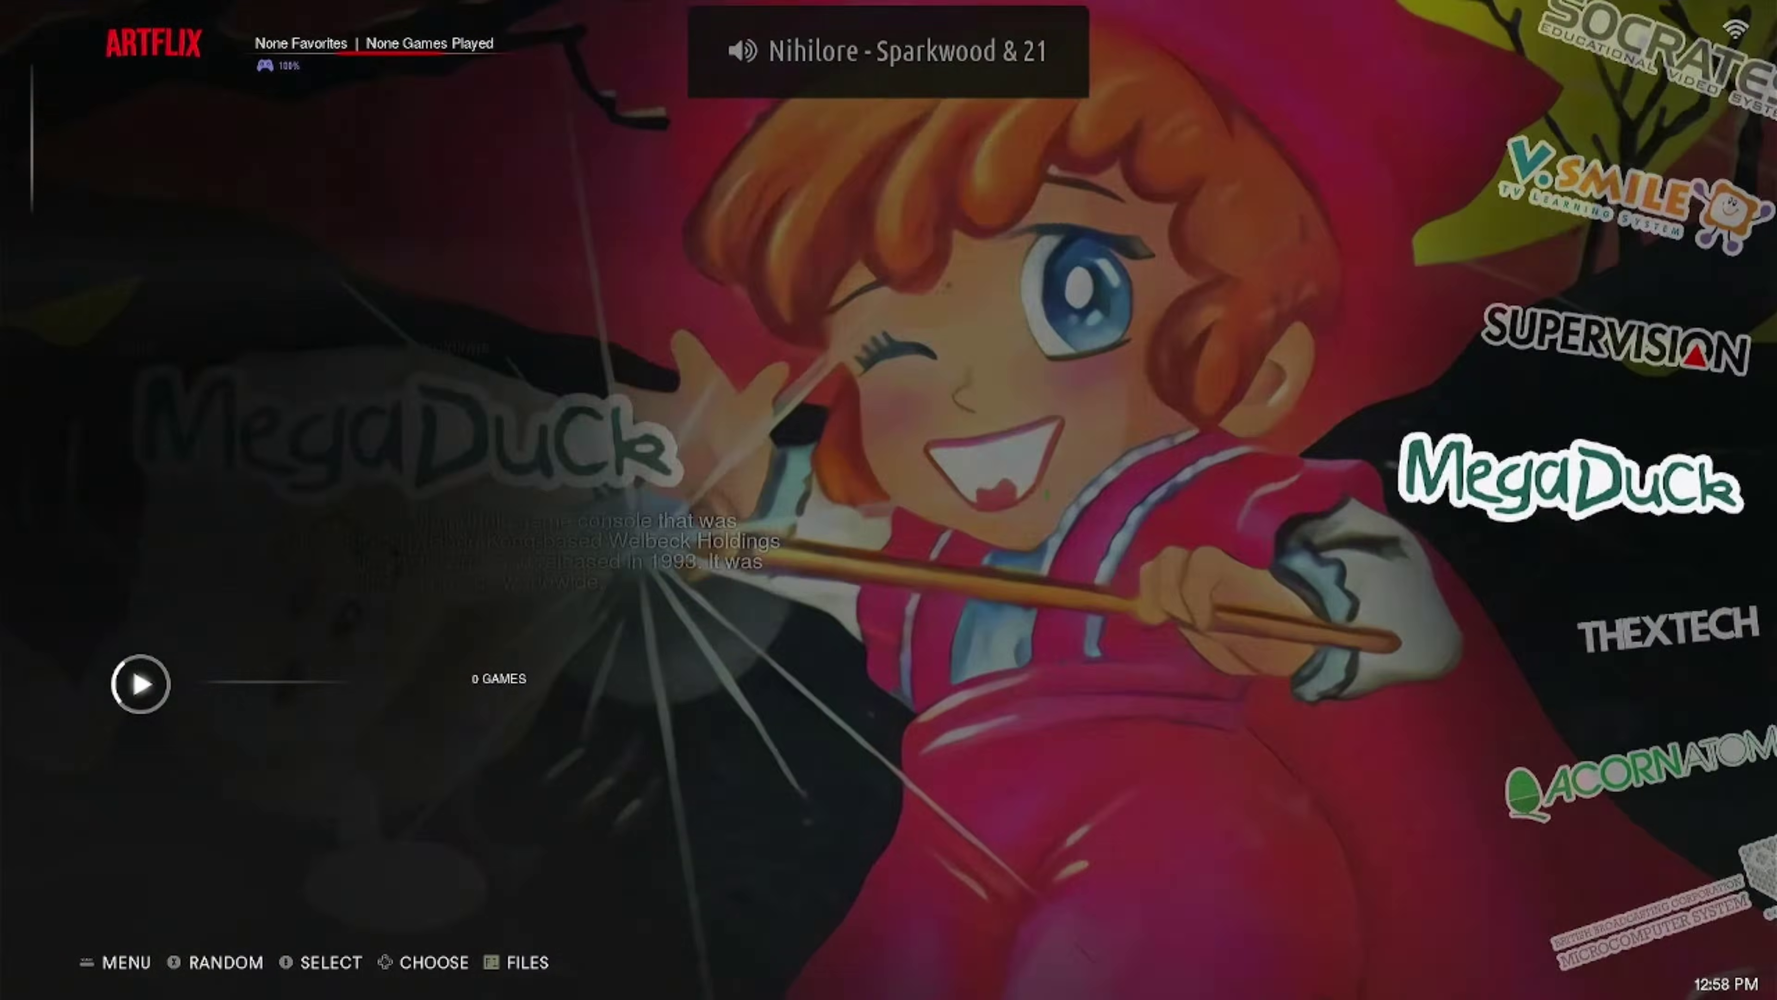
key("Down")
key("Down")
key("Down")
key("Down")
key("Down")
key("Down")
key("Down")
key("Down")
key("Down")
key("Down")
key("Down")
Step: Open the game collection settings and start a new custom collection from the theme
key("Return")
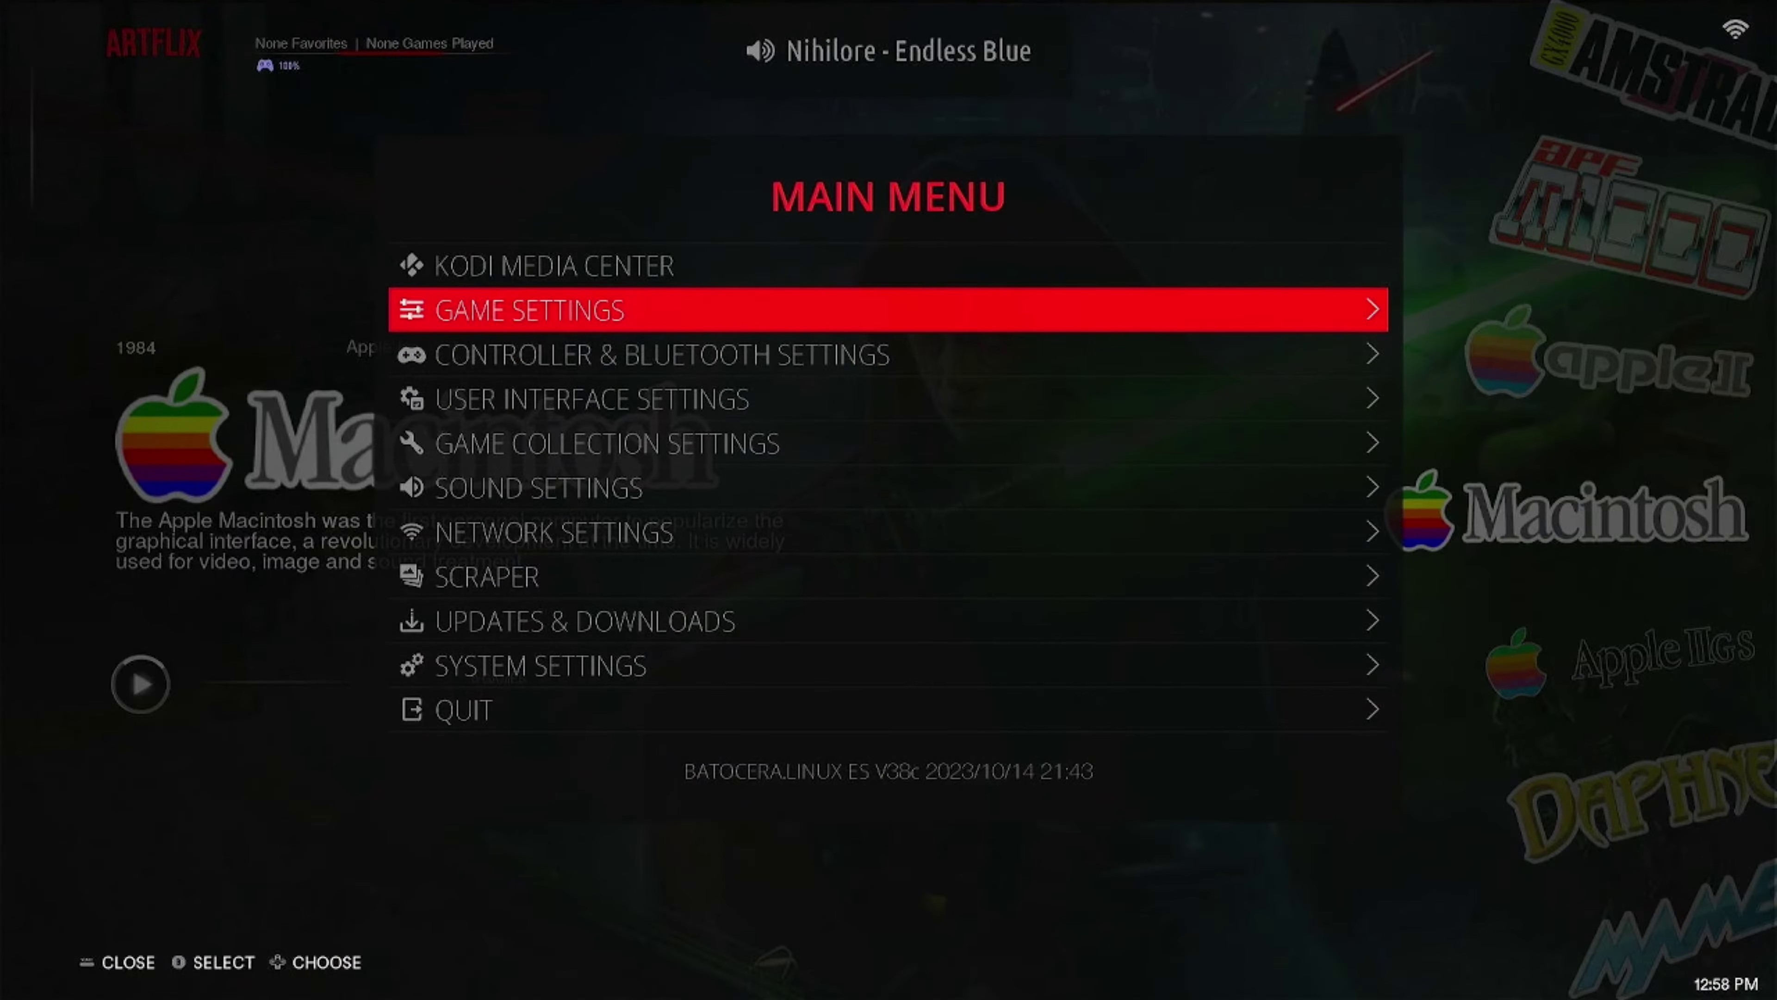
key("Down")
key("Down")
key("Down")
key("Down")
key("Up")
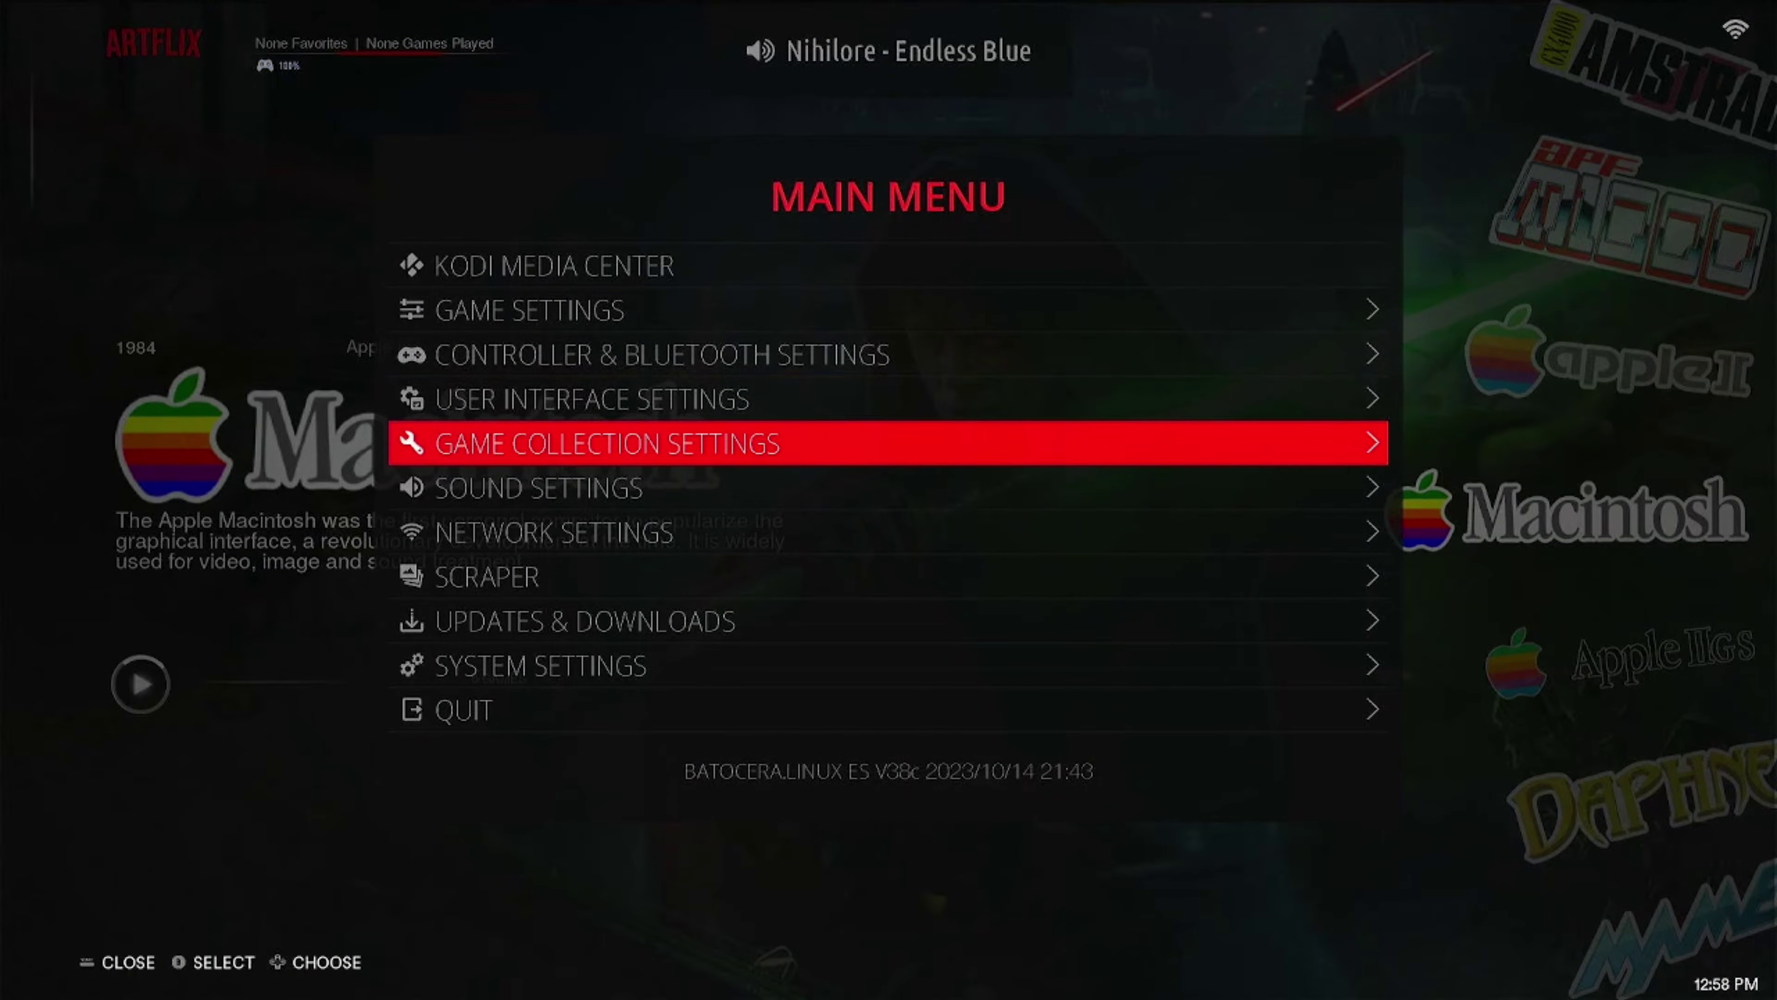
key("Return")
key("Down")
key("Down")
key("Down")
key("Down")
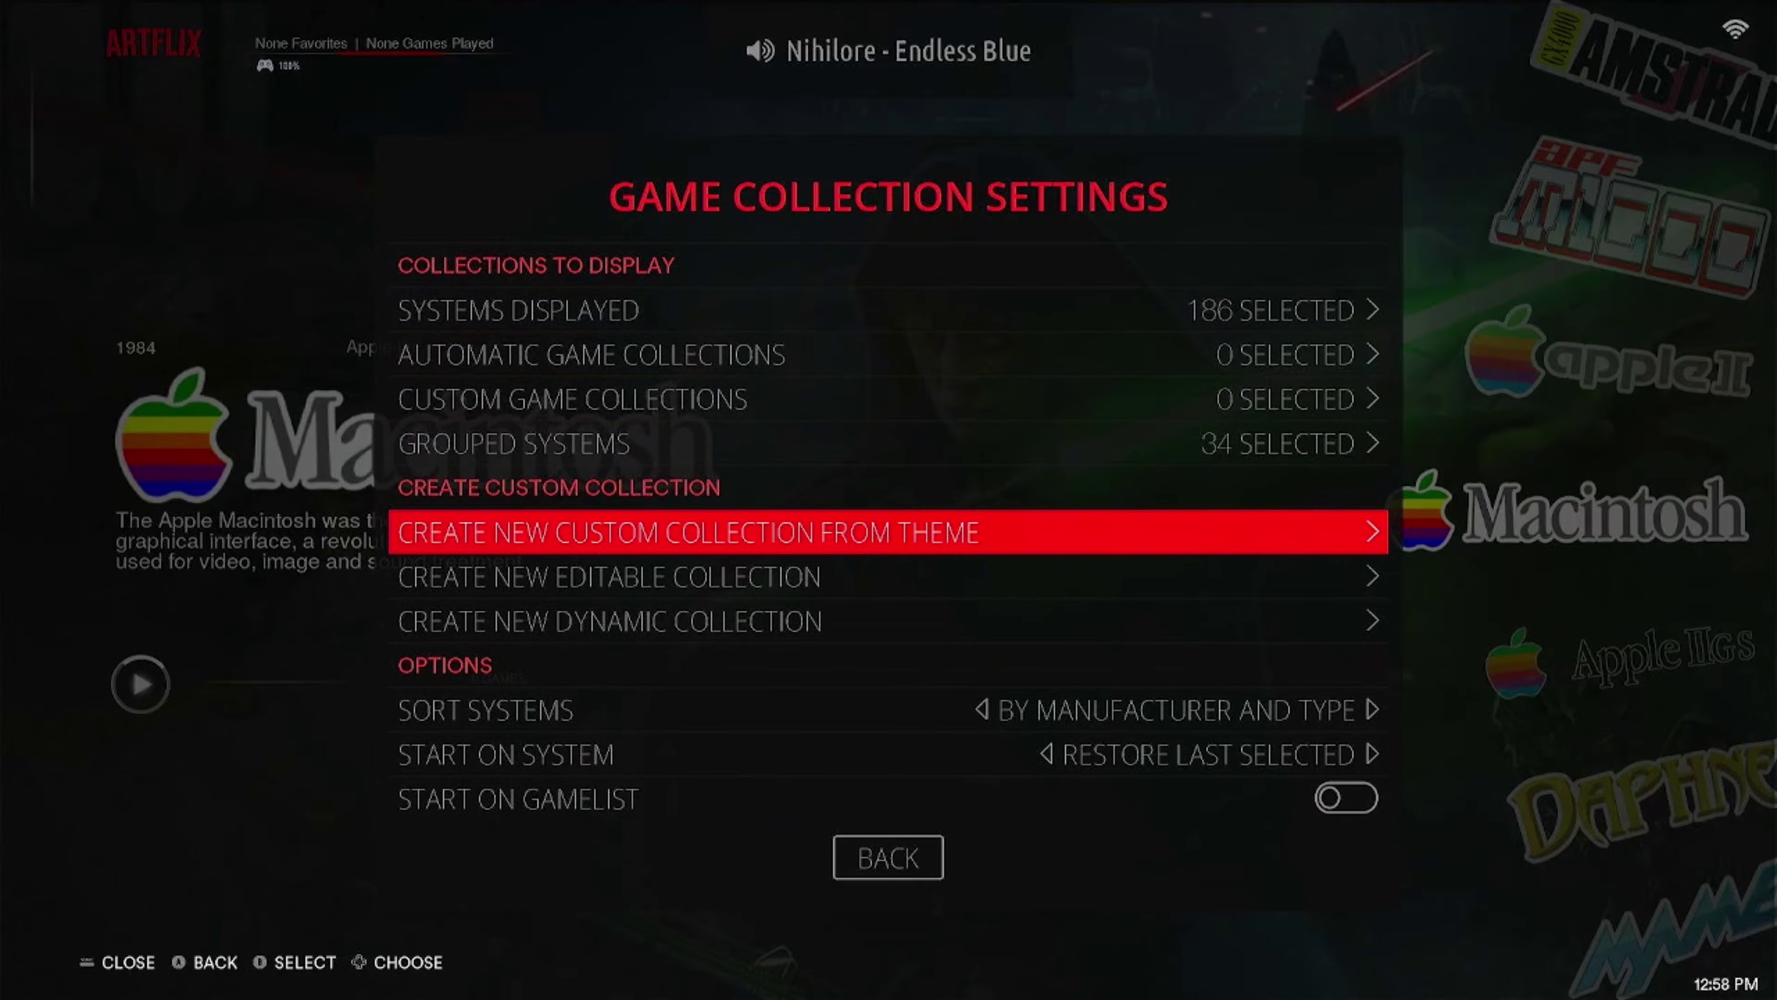
key("Return")
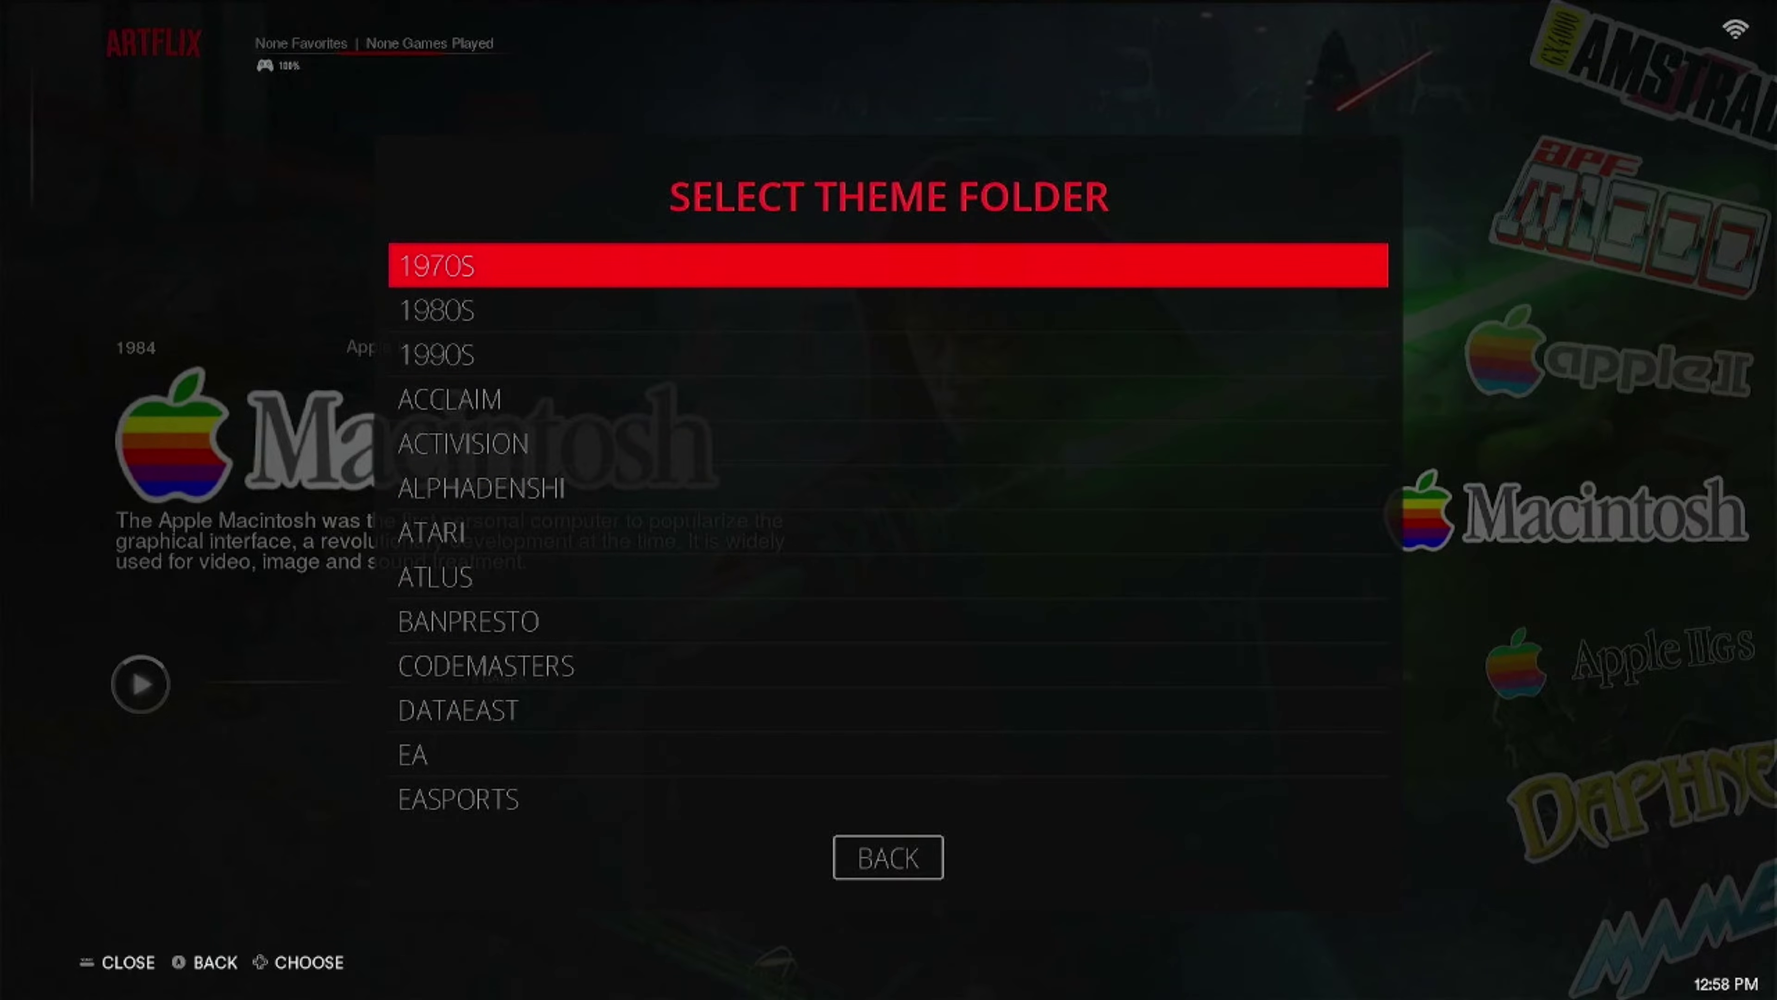
Step: Choose the MARIO theme folder to create the Super Mario collection
key("Down")
key("Down")
key("Down")
key("Down")
key("Down")
key("Down")
key("Down")
key("Down")
key("Down")
key("Down")
key("Down")
key("Down")
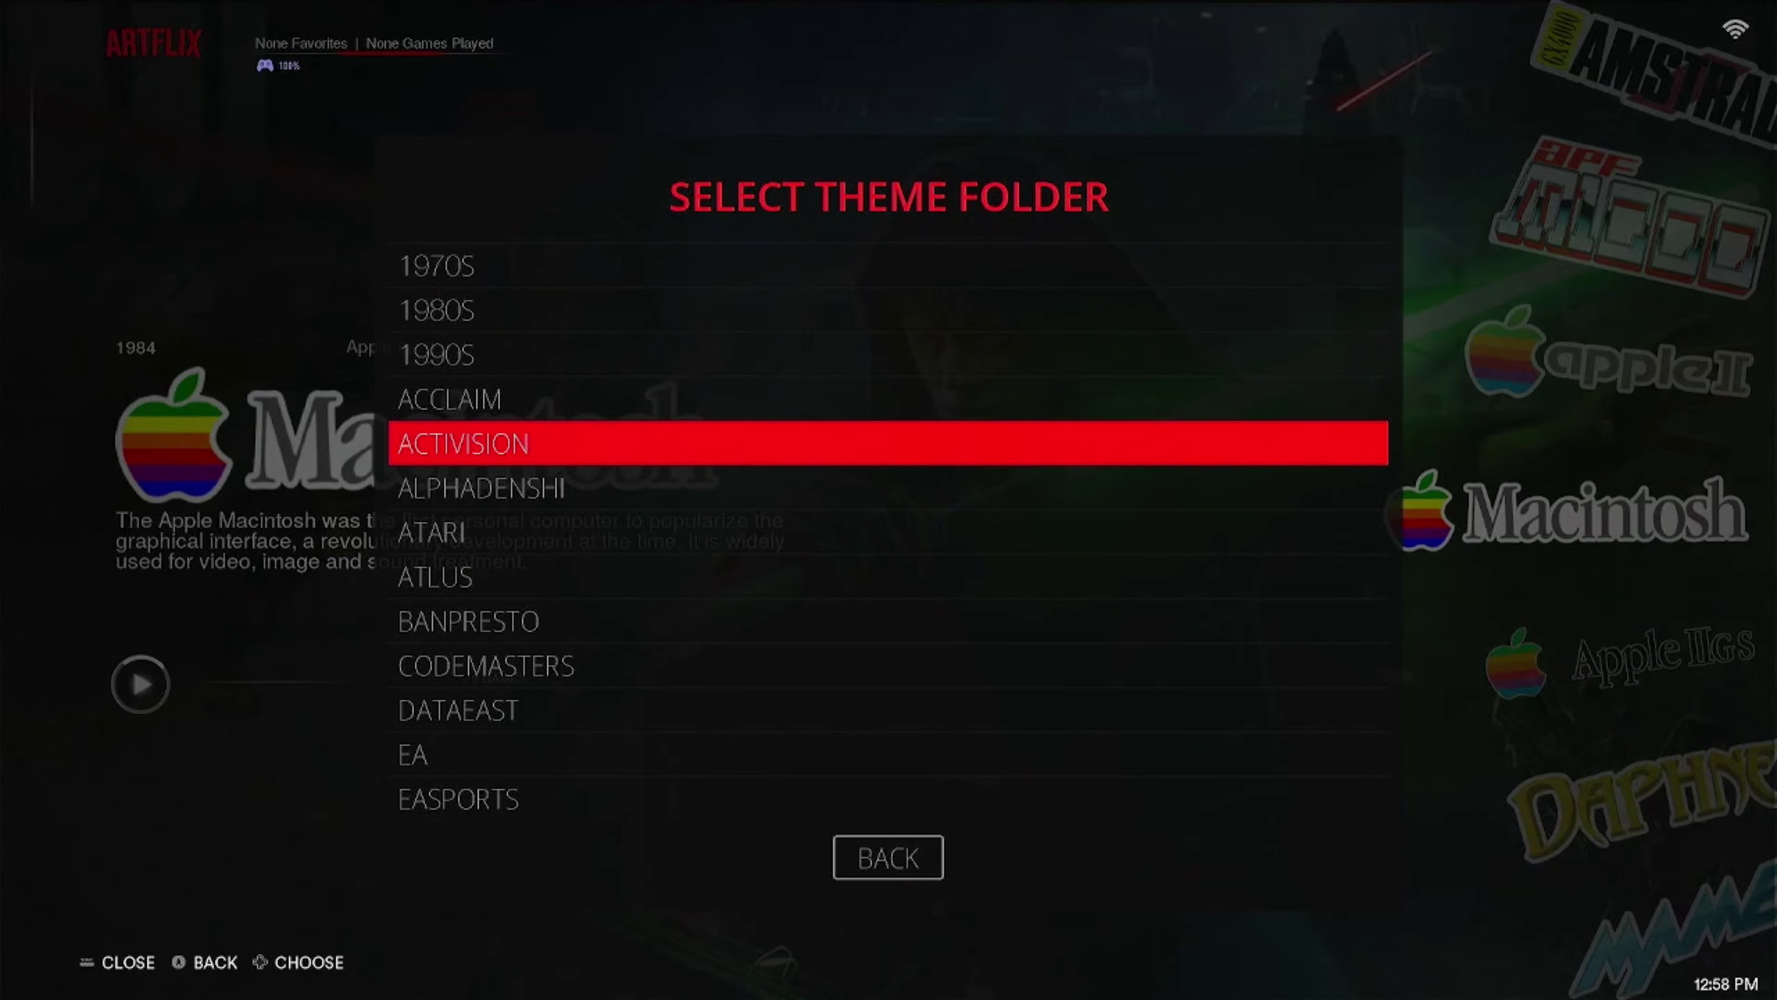
key("Down")
key("Down")
key("Down")
key("Down")
key("Down")
key("Down")
key("Down")
key("Down")
key("Down")
key("Down")
key("Down")
key("Down")
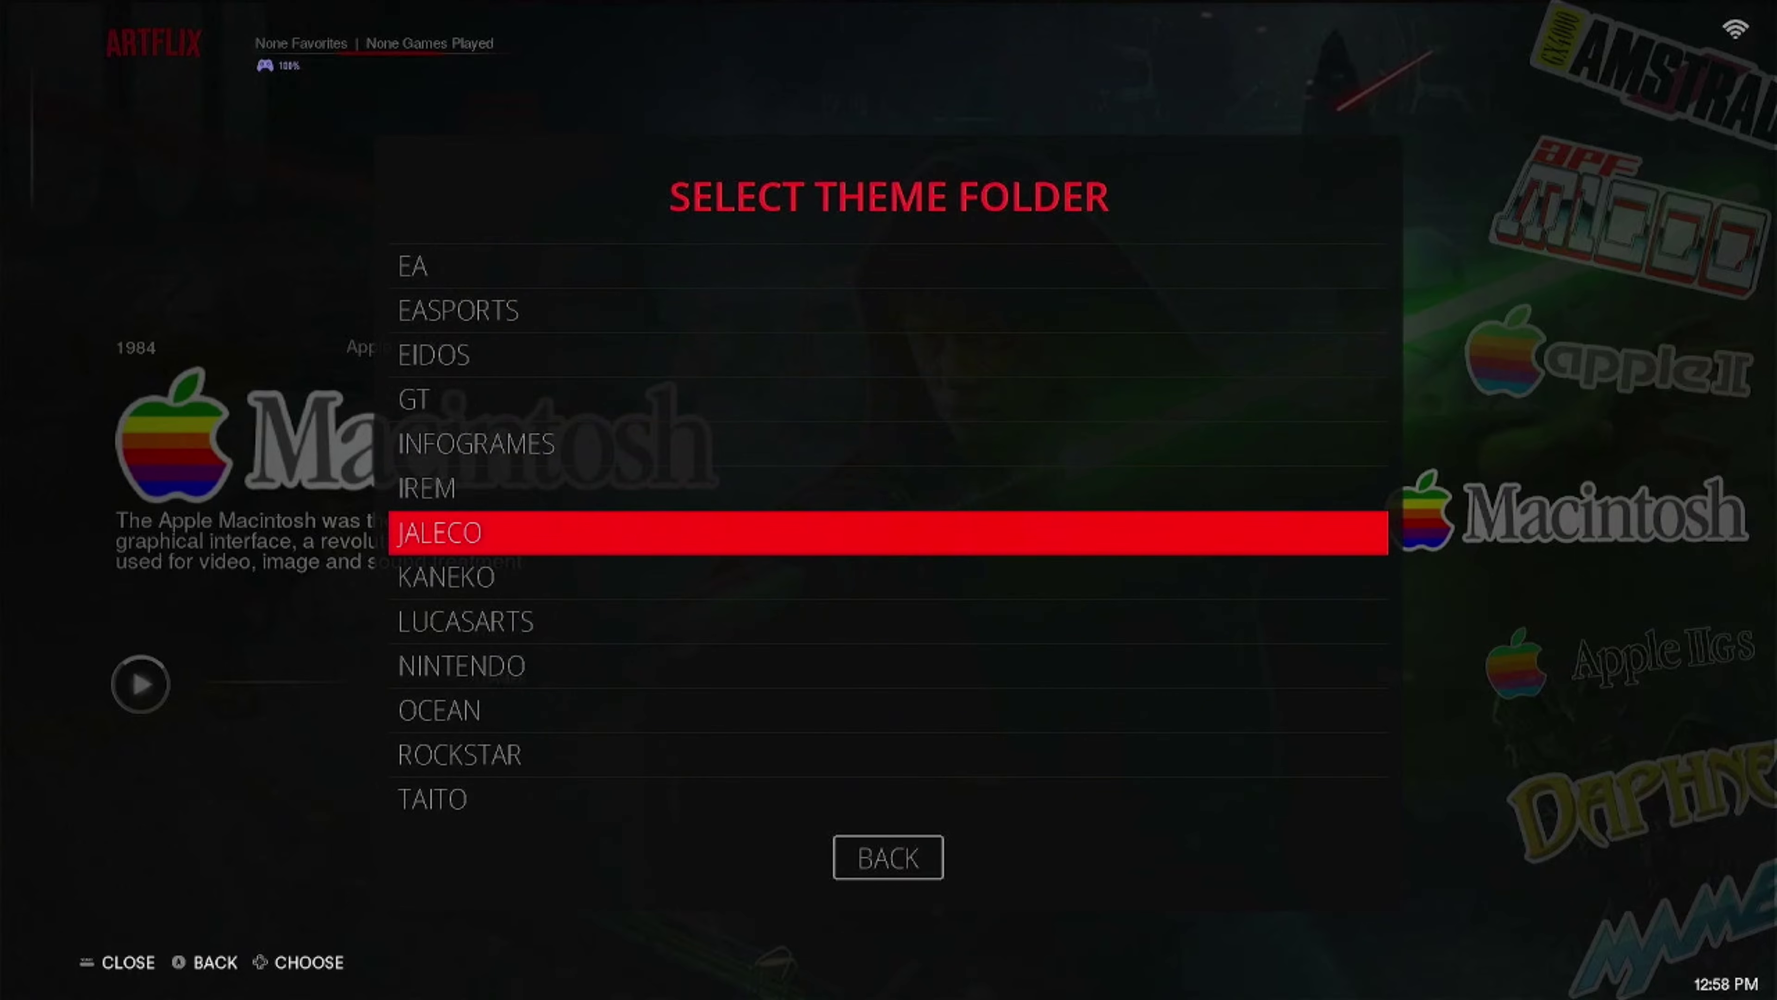
key("Down")
key("Down")
key("Down")
key("Down")
key("Down")
key("Down")
key("Down")
key("Down")
key("Down")
key("Down")
key("Down")
key("Down")
key("Down")
key("Down")
key("Down")
key("Down")
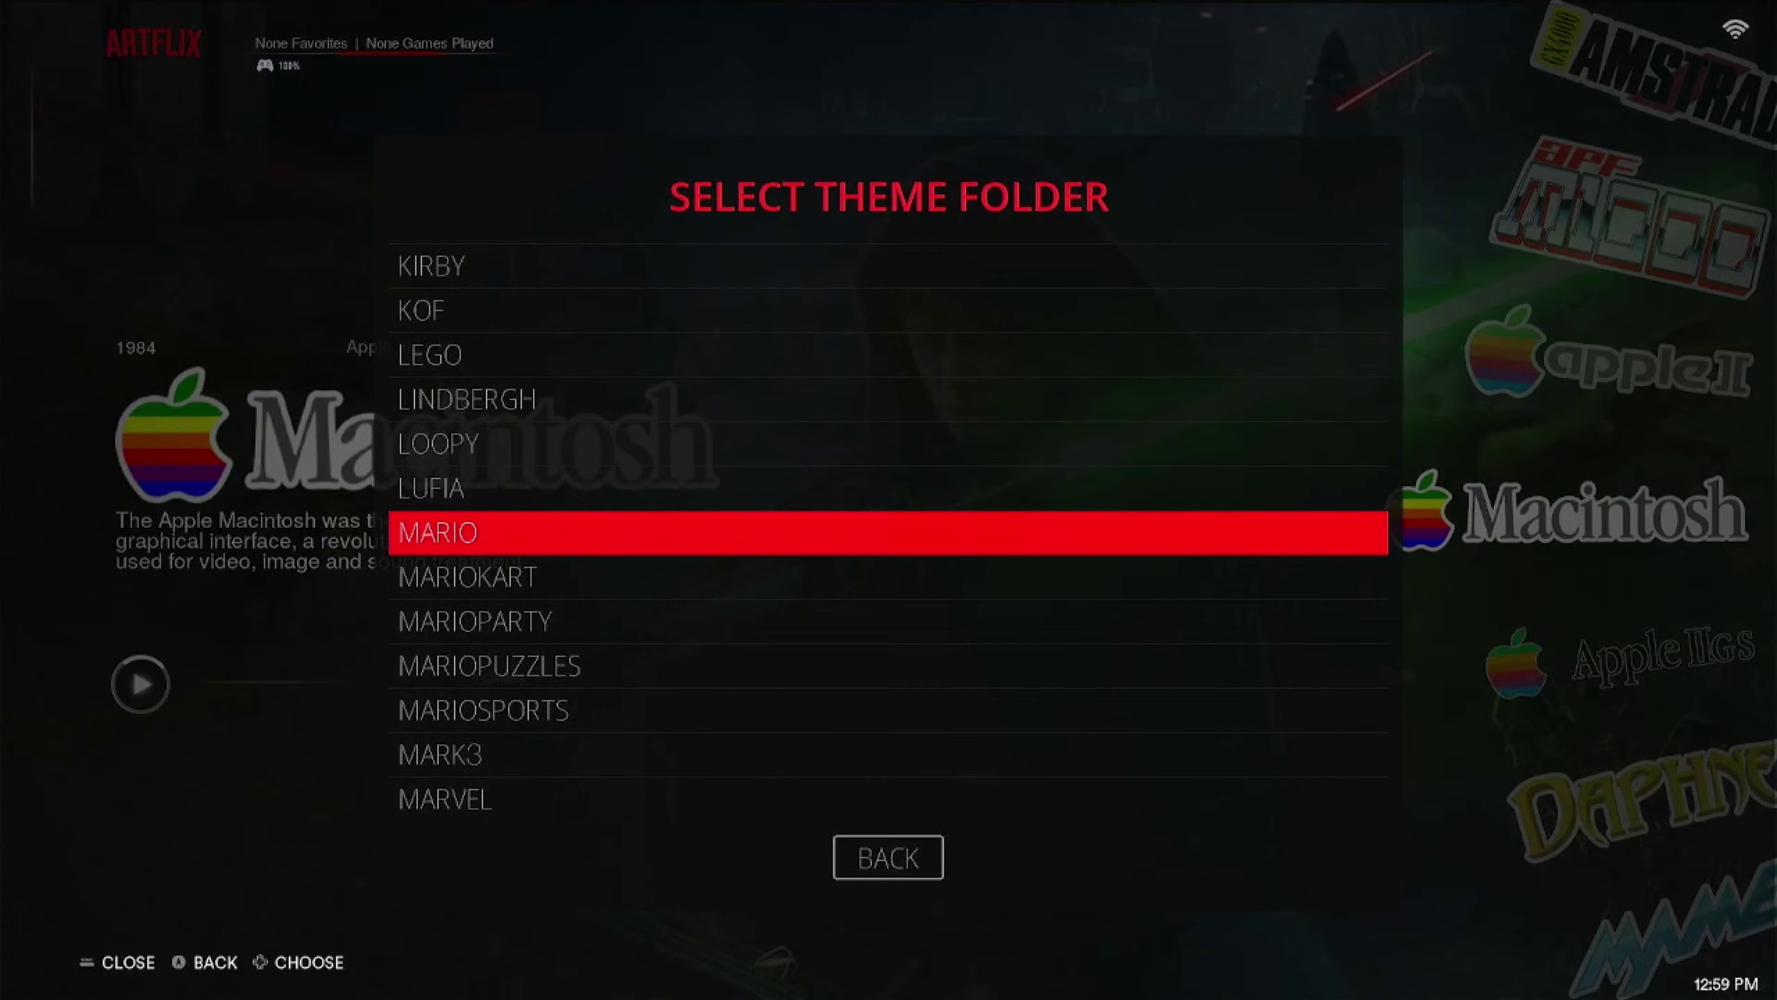
key("Return")
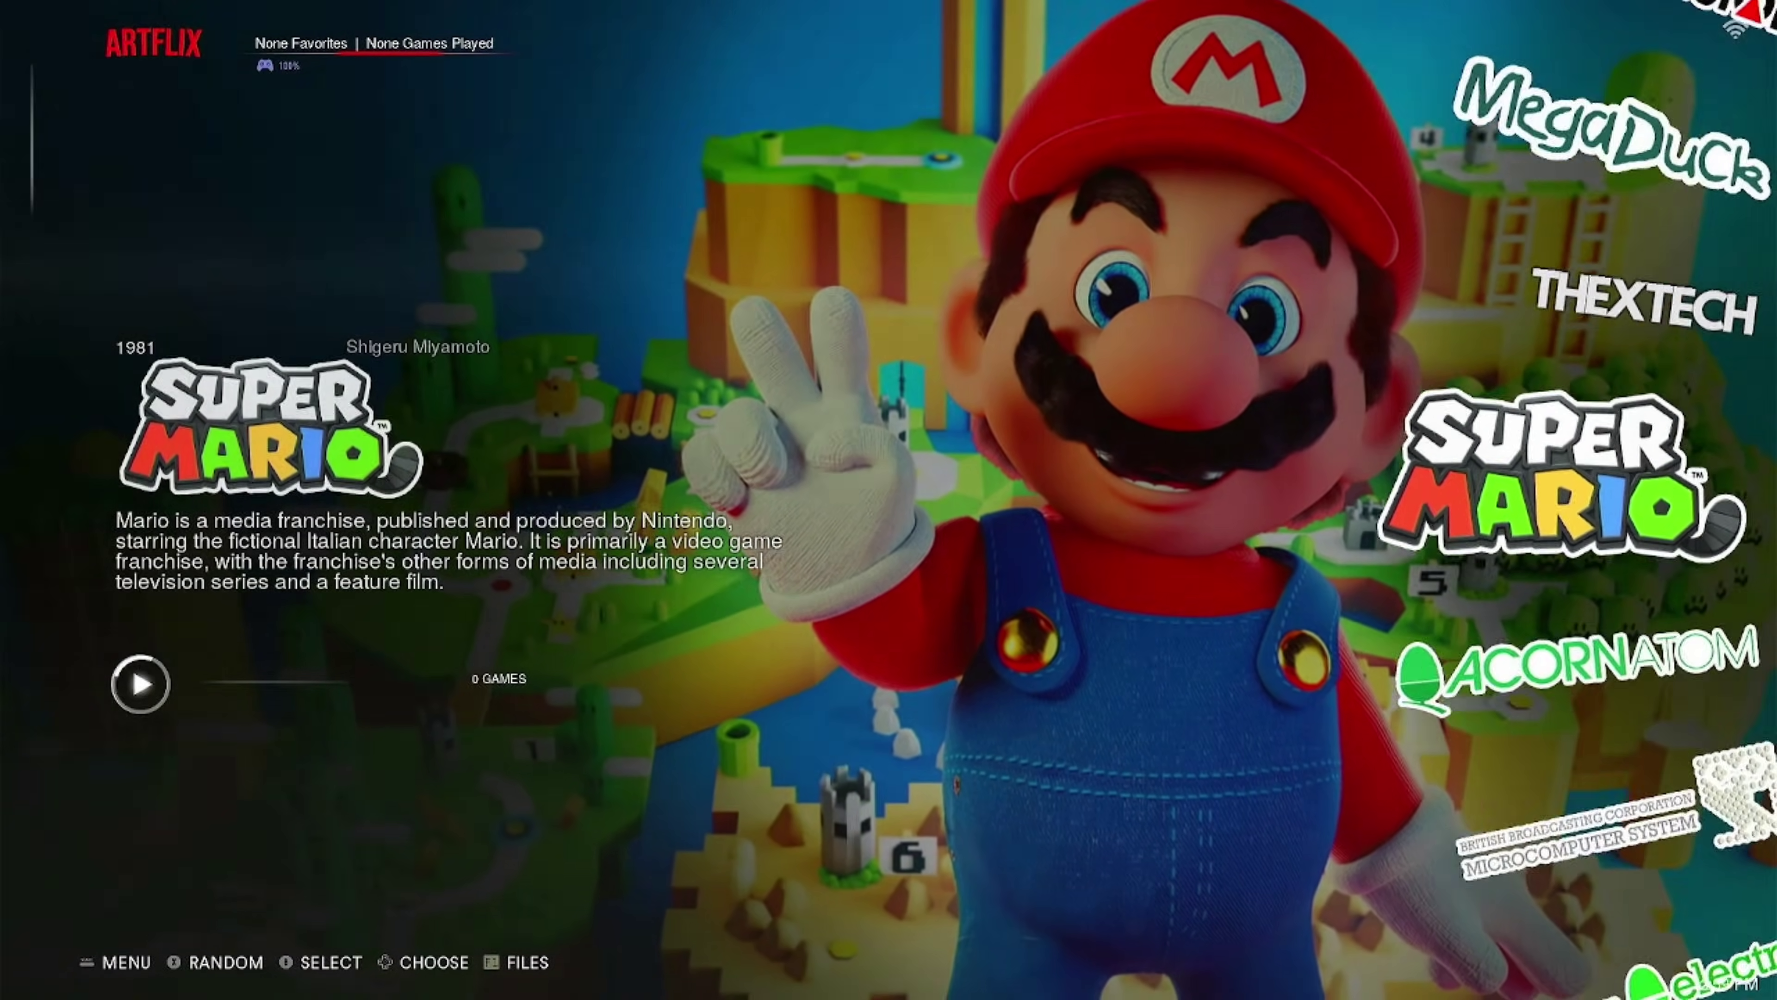
Step: Return to the game collection settings and start a second custom collection from the theme
key("F1")
key("Down")
key("Down")
key("Down")
key("Down")
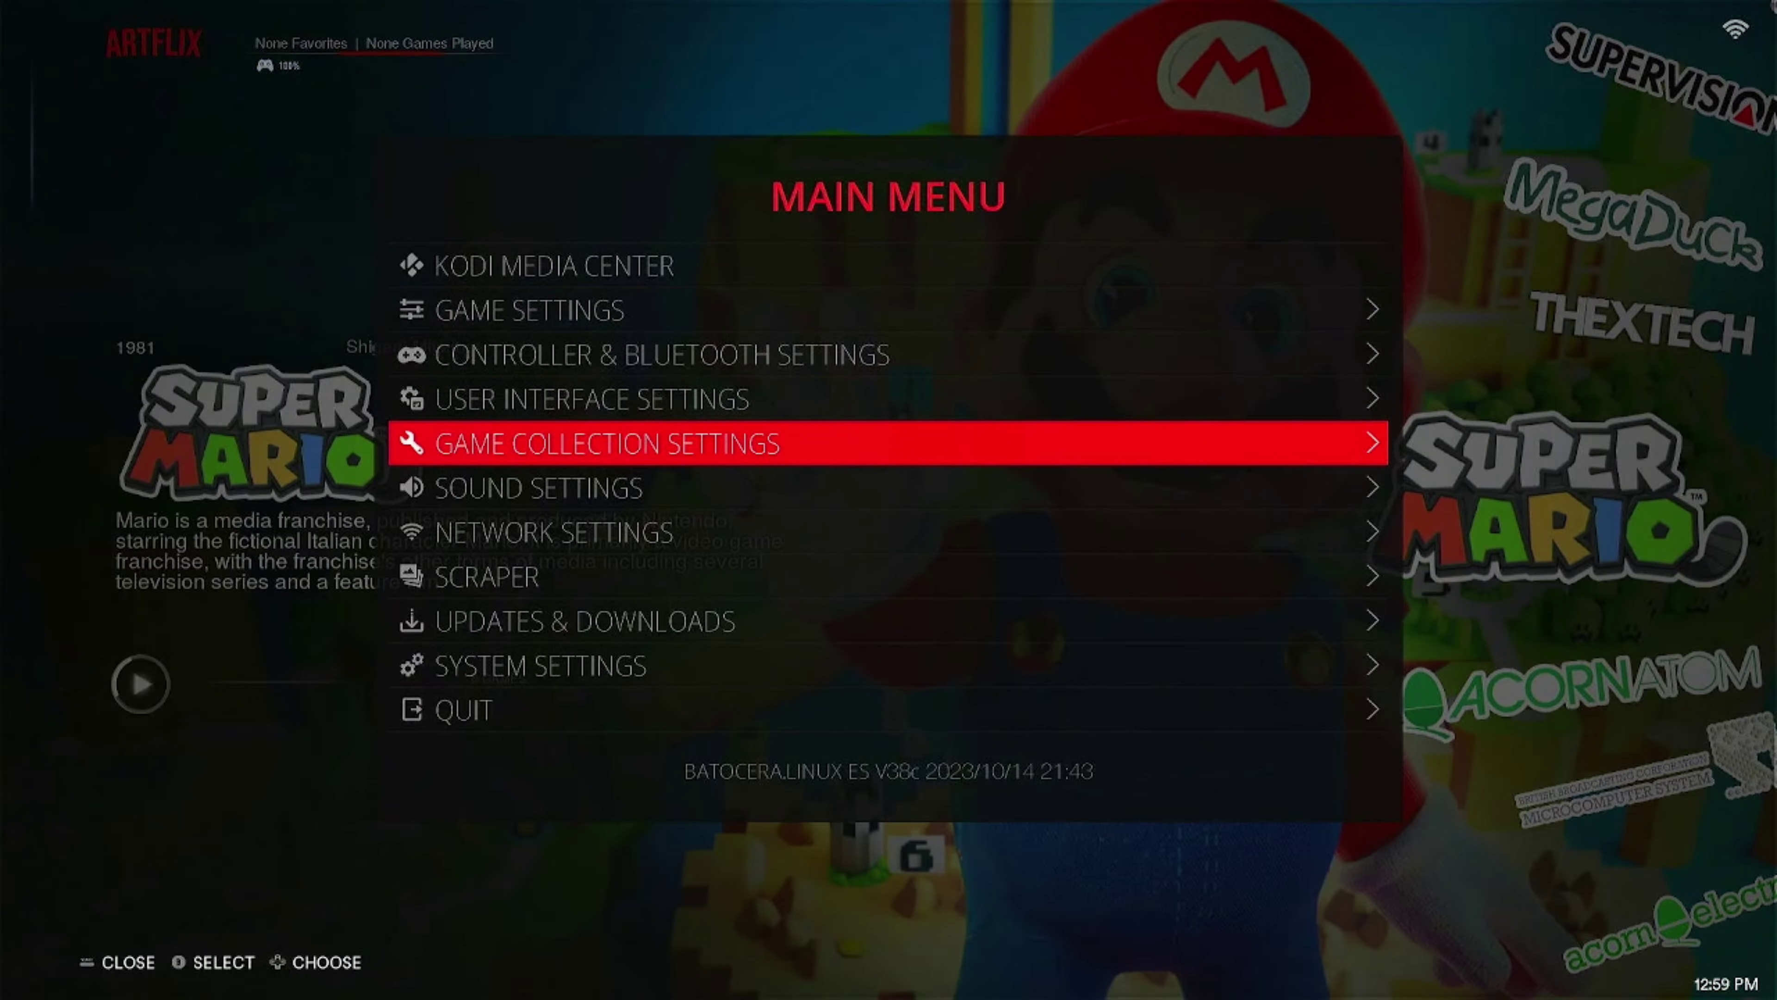
key("Return")
key("Down")
key("Down")
key("Down")
key("Down")
key("Down")
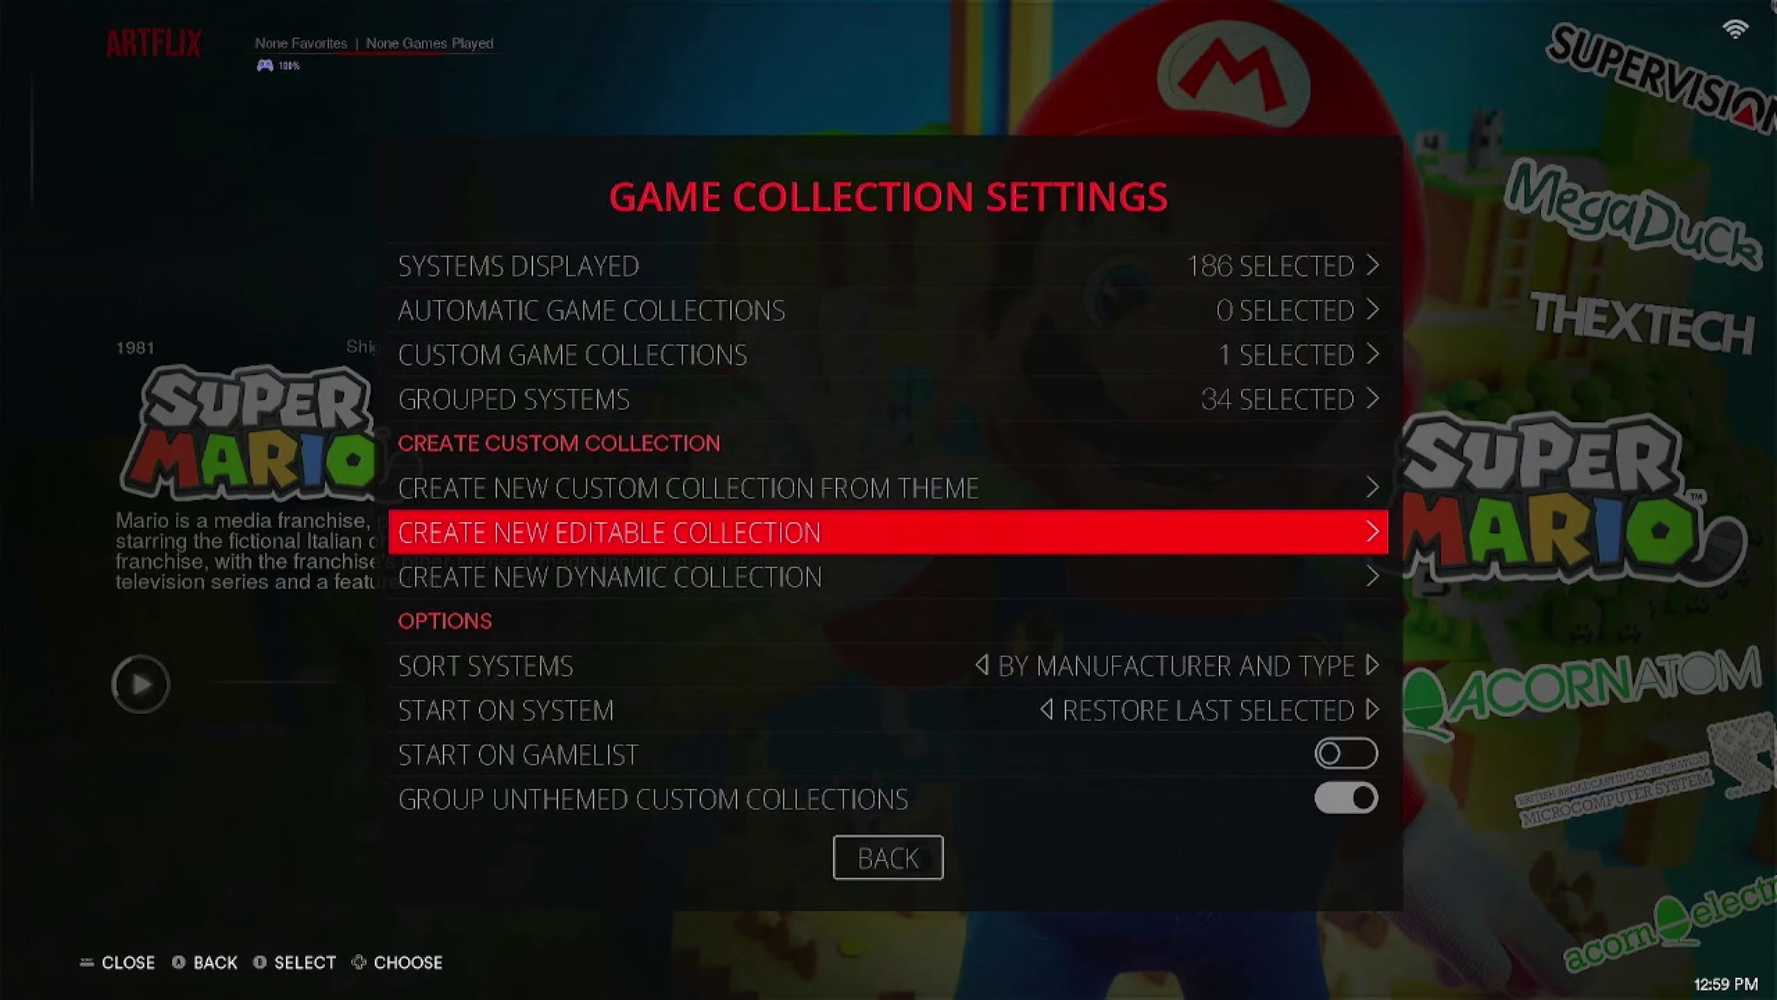
key("Up")
key("Return")
Step: Go backwards through the theme folders from the end of the list and create the Mortal Kombat collection
key("Up")
key("Up")
key("Up")
key("Up")
key("Up")
key("Up")
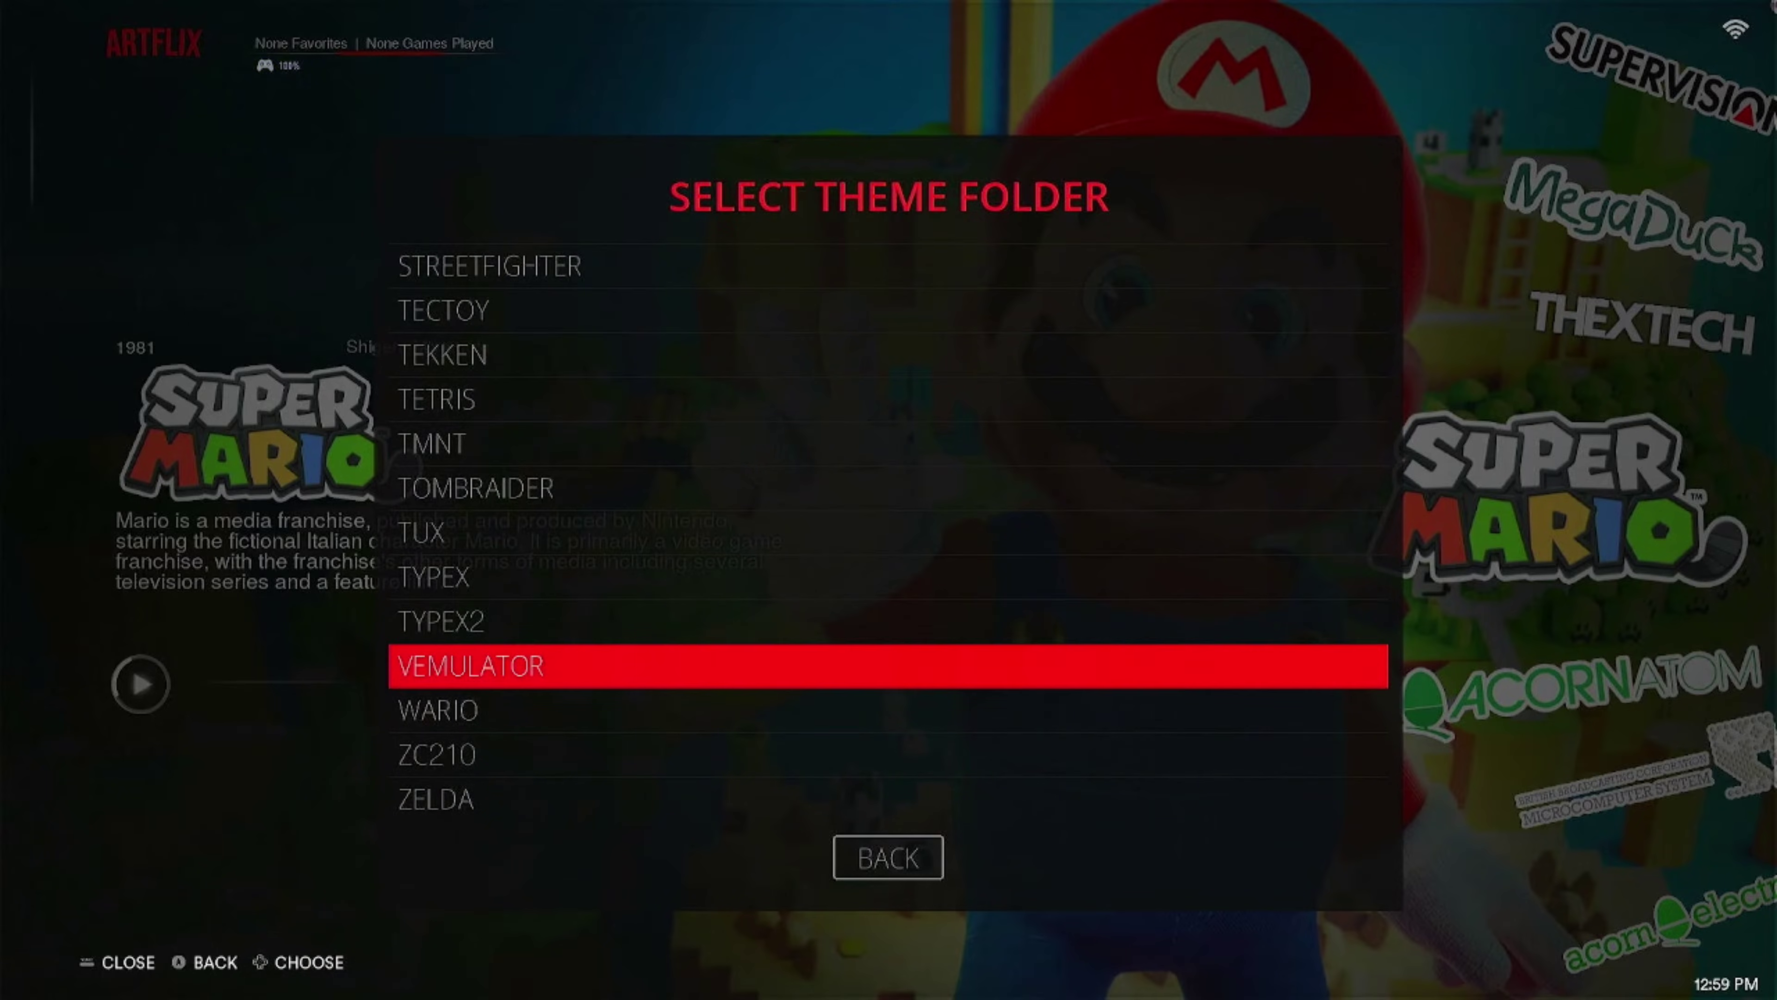
key("Up")
key("Up")
key("Up")
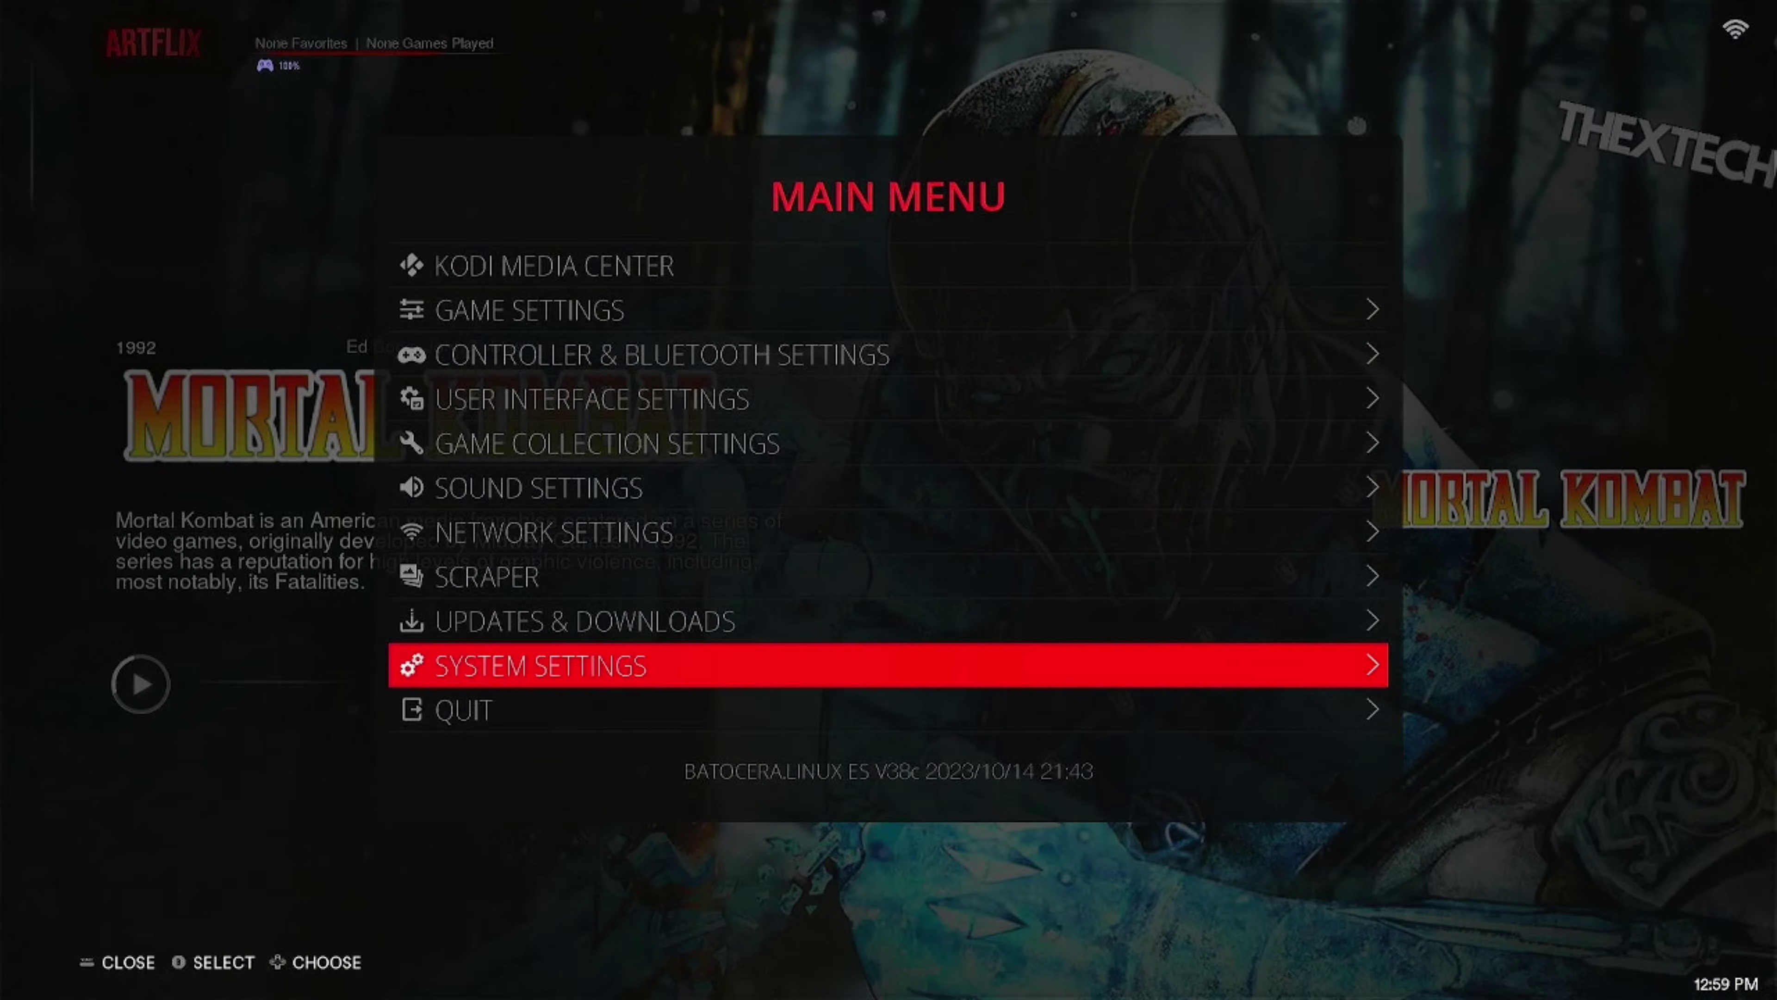
Step: Reopen the game collection settings and start a third custom collection from the theme
key("Up")
key("Return")
key("Up")
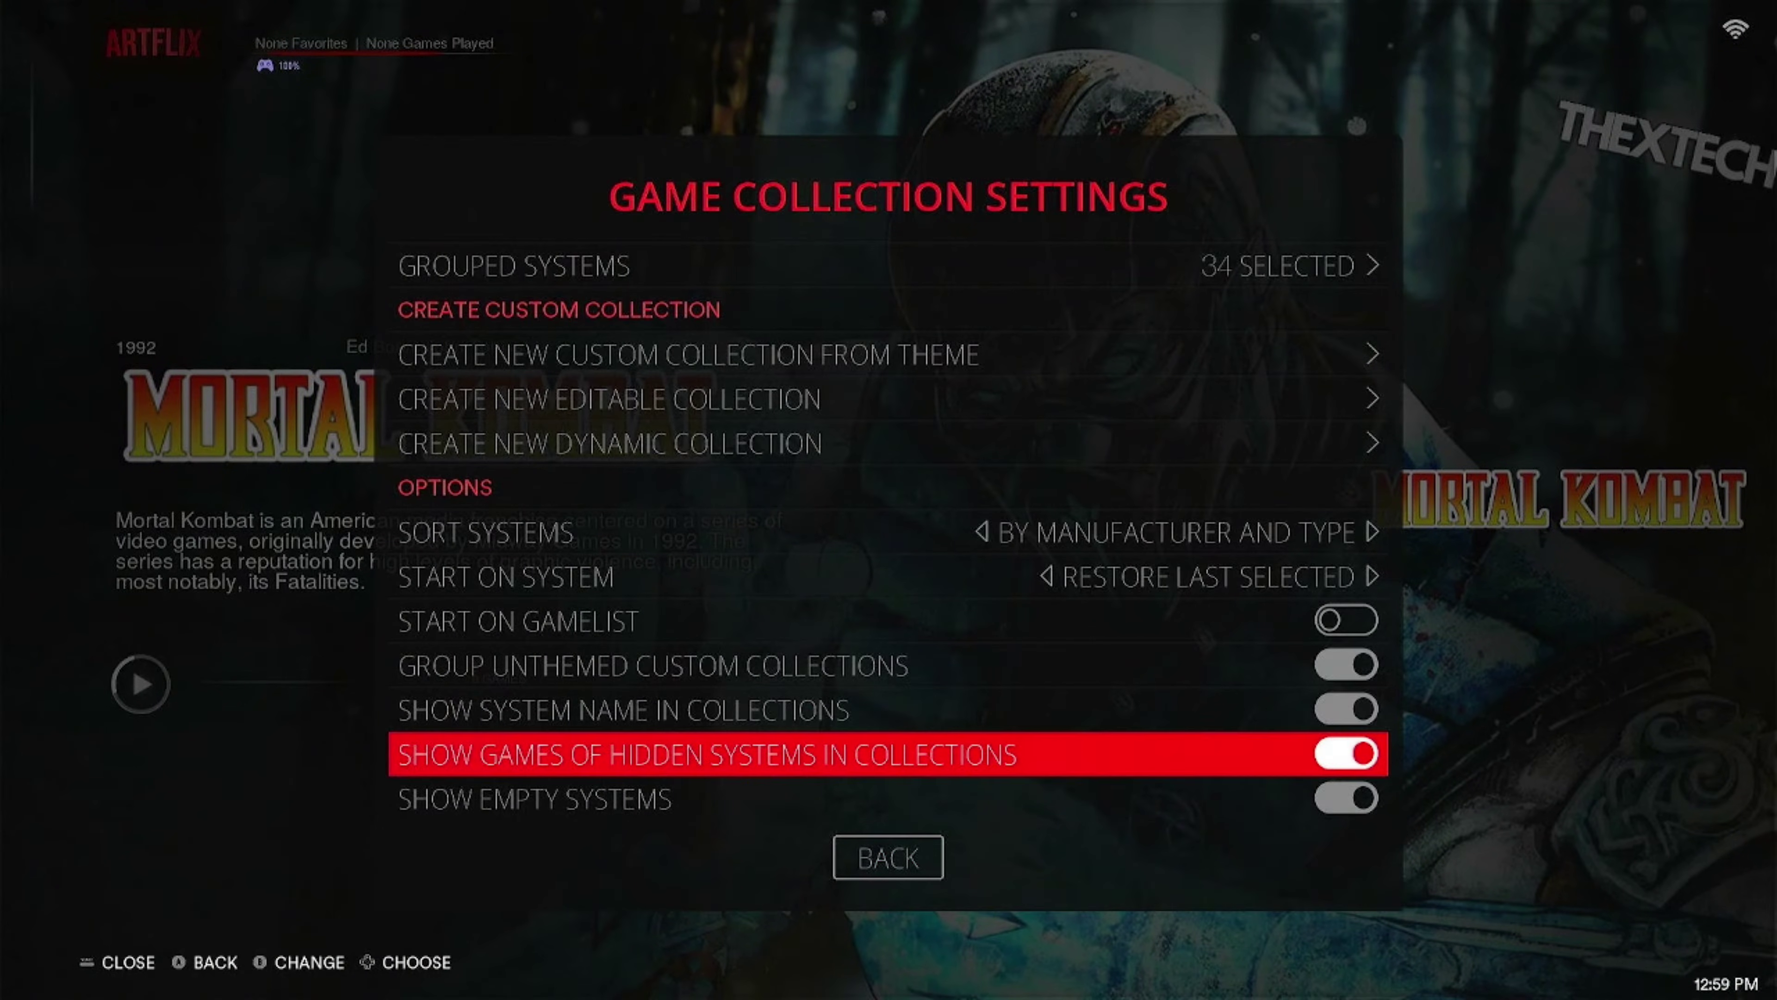
key("Up")
key("Up")
key("Up")
key("Up")
key("Up")
key("Up")
key("Up")
key("Up")
key("Up")
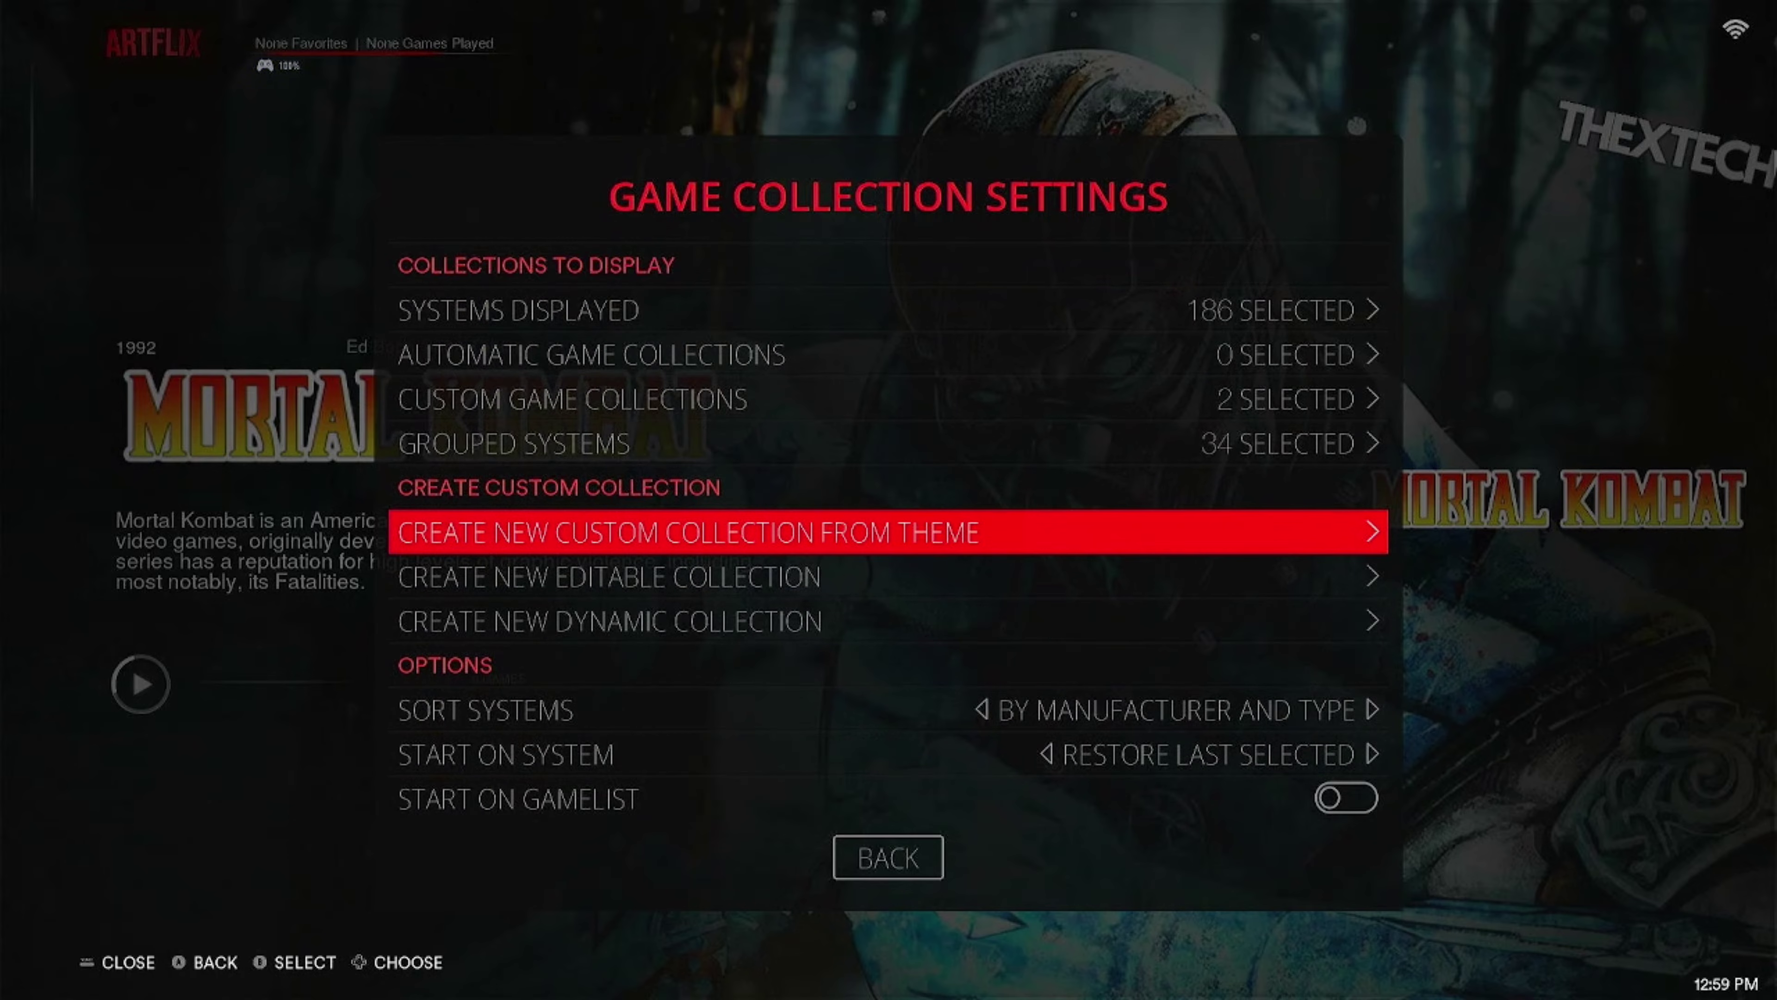
key("Return")
Step: Go down through the theme folders and create the third custom collection from the DBZ folder
key("Down")
key("Down")
key("Down")
key("Down")
key("Down")
key("Down")
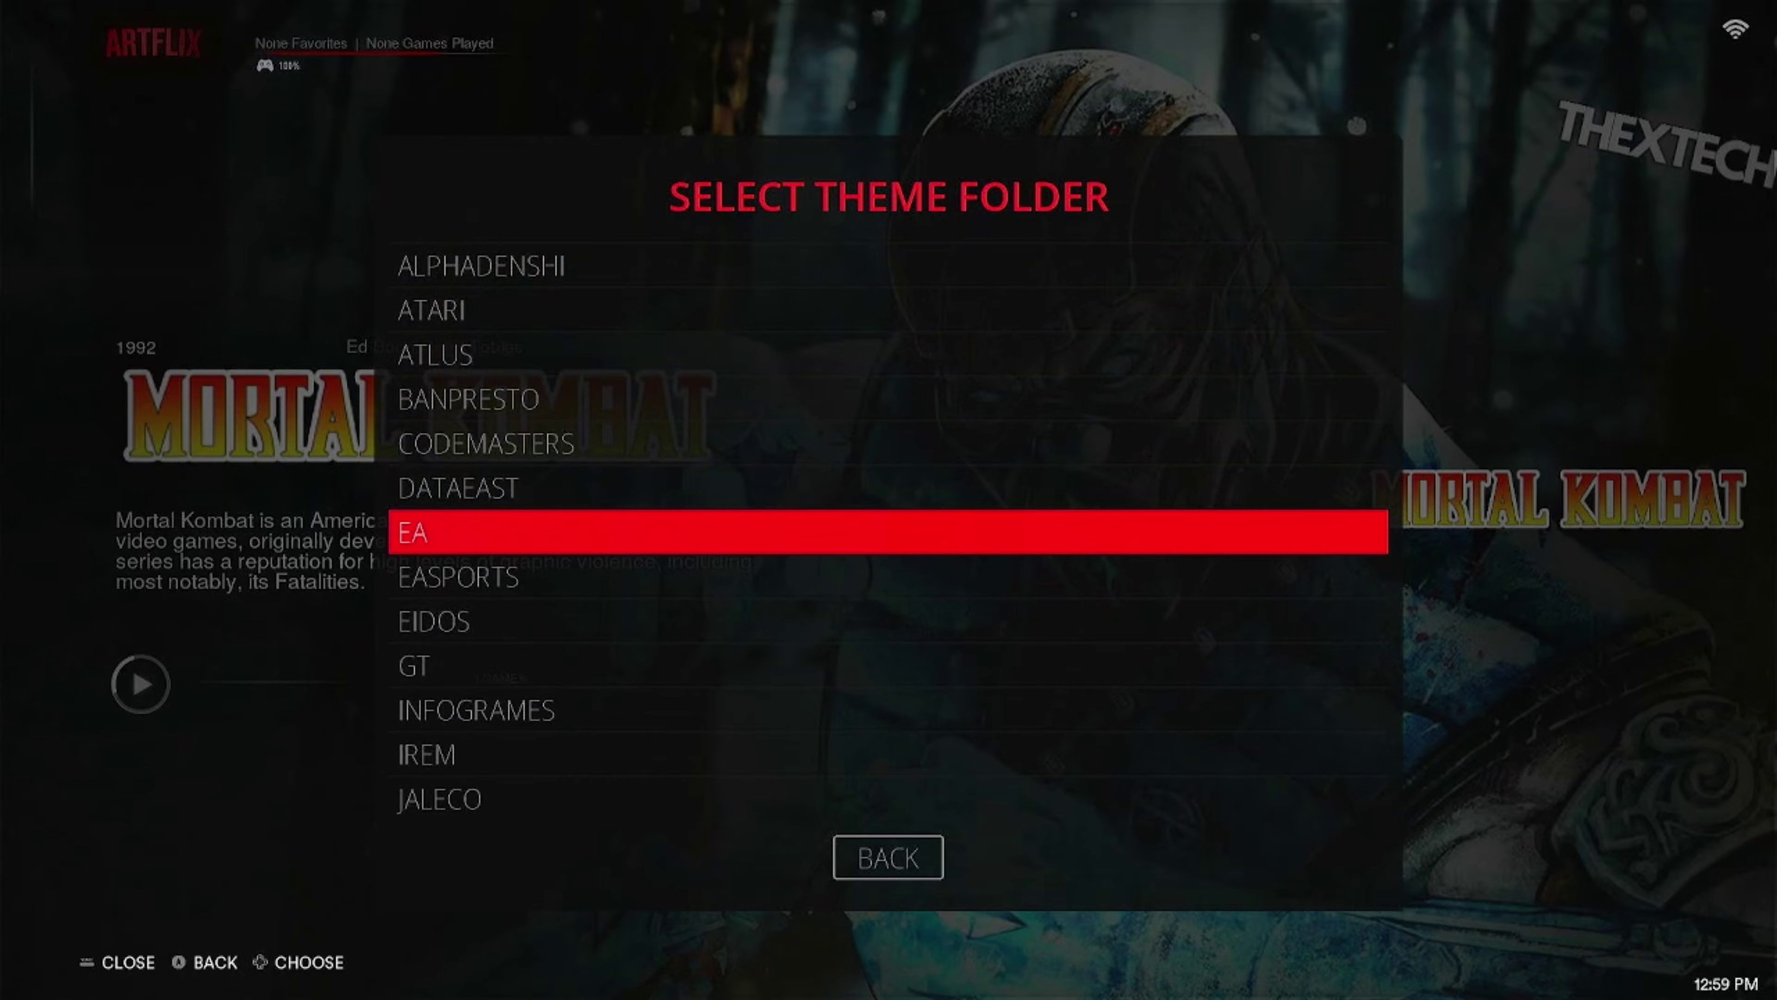
key("Down")
key("Down")
key("Down")
key("Down")
key("Down")
key("Down")
key("Down")
key("Down")
key("Down")
key("Down")
key("Down")
key("Down")
key("Down")
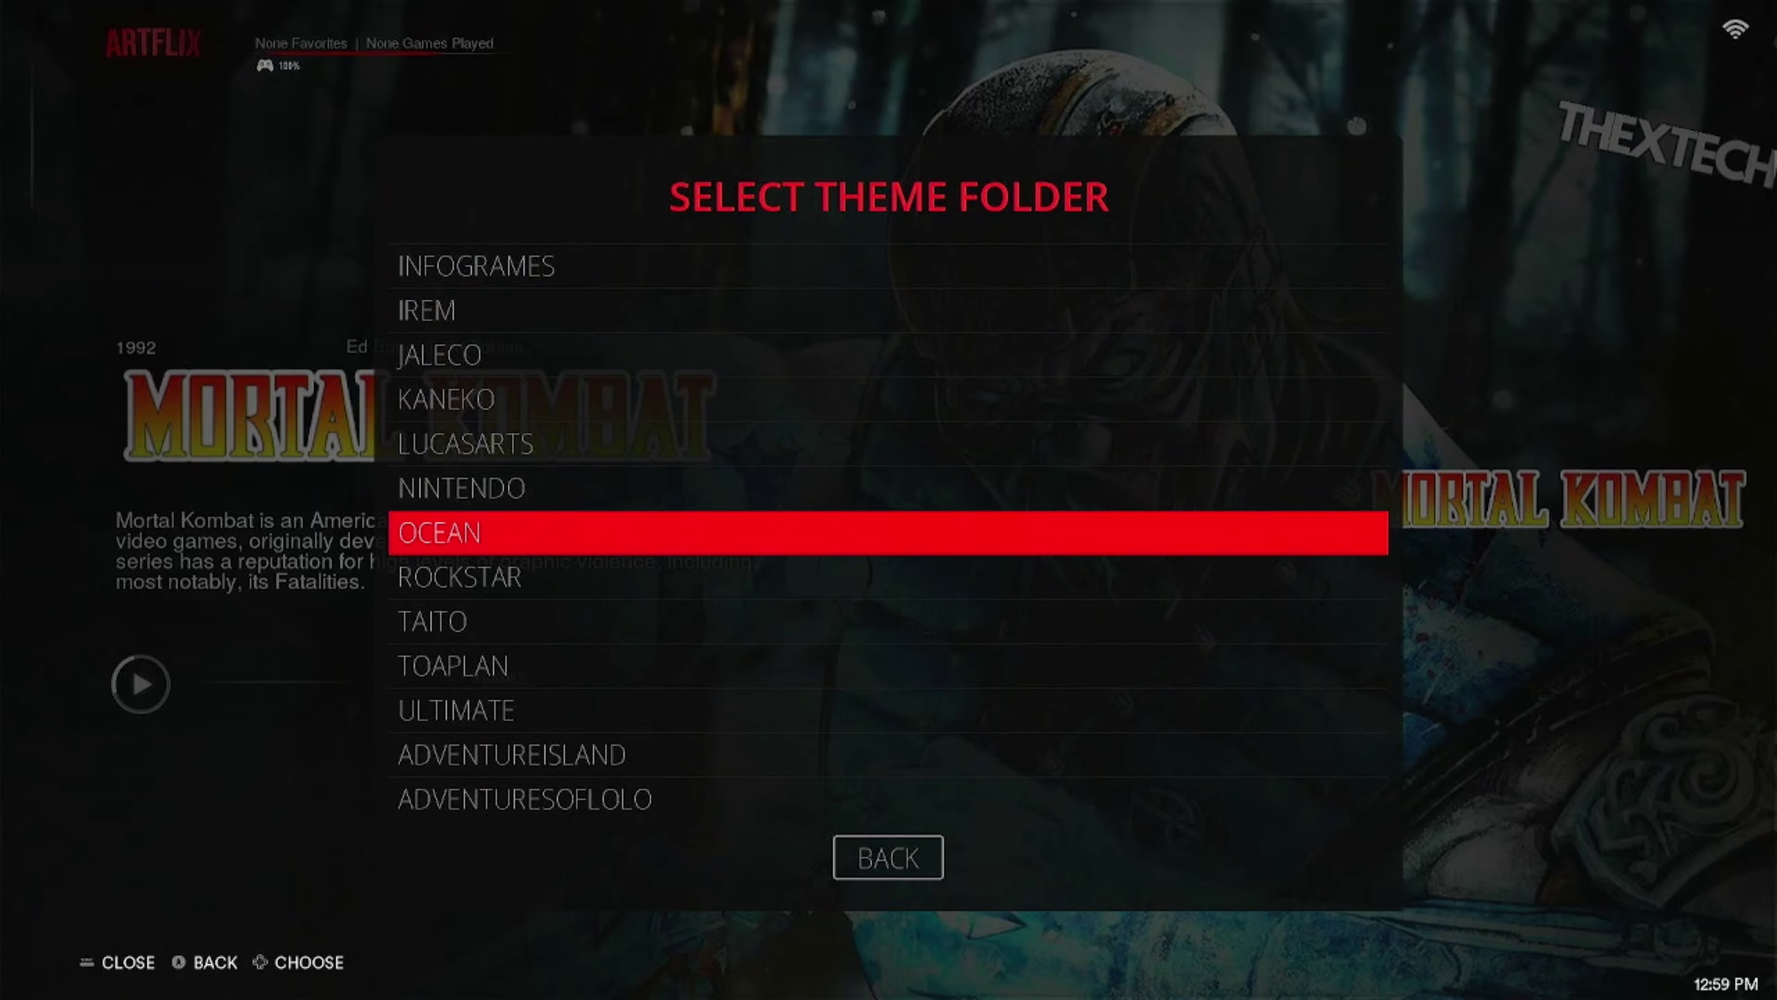
key("Down")
key("Down")
key("Down")
key("Down")
key("Down")
key("Down")
key("Down")
key("Down")
key("Down")
key("Down")
key("Down")
key("Down")
key("Down")
key("Down")
key("Down")
key("Down")
key("Down")
key("Down")
key("Down")
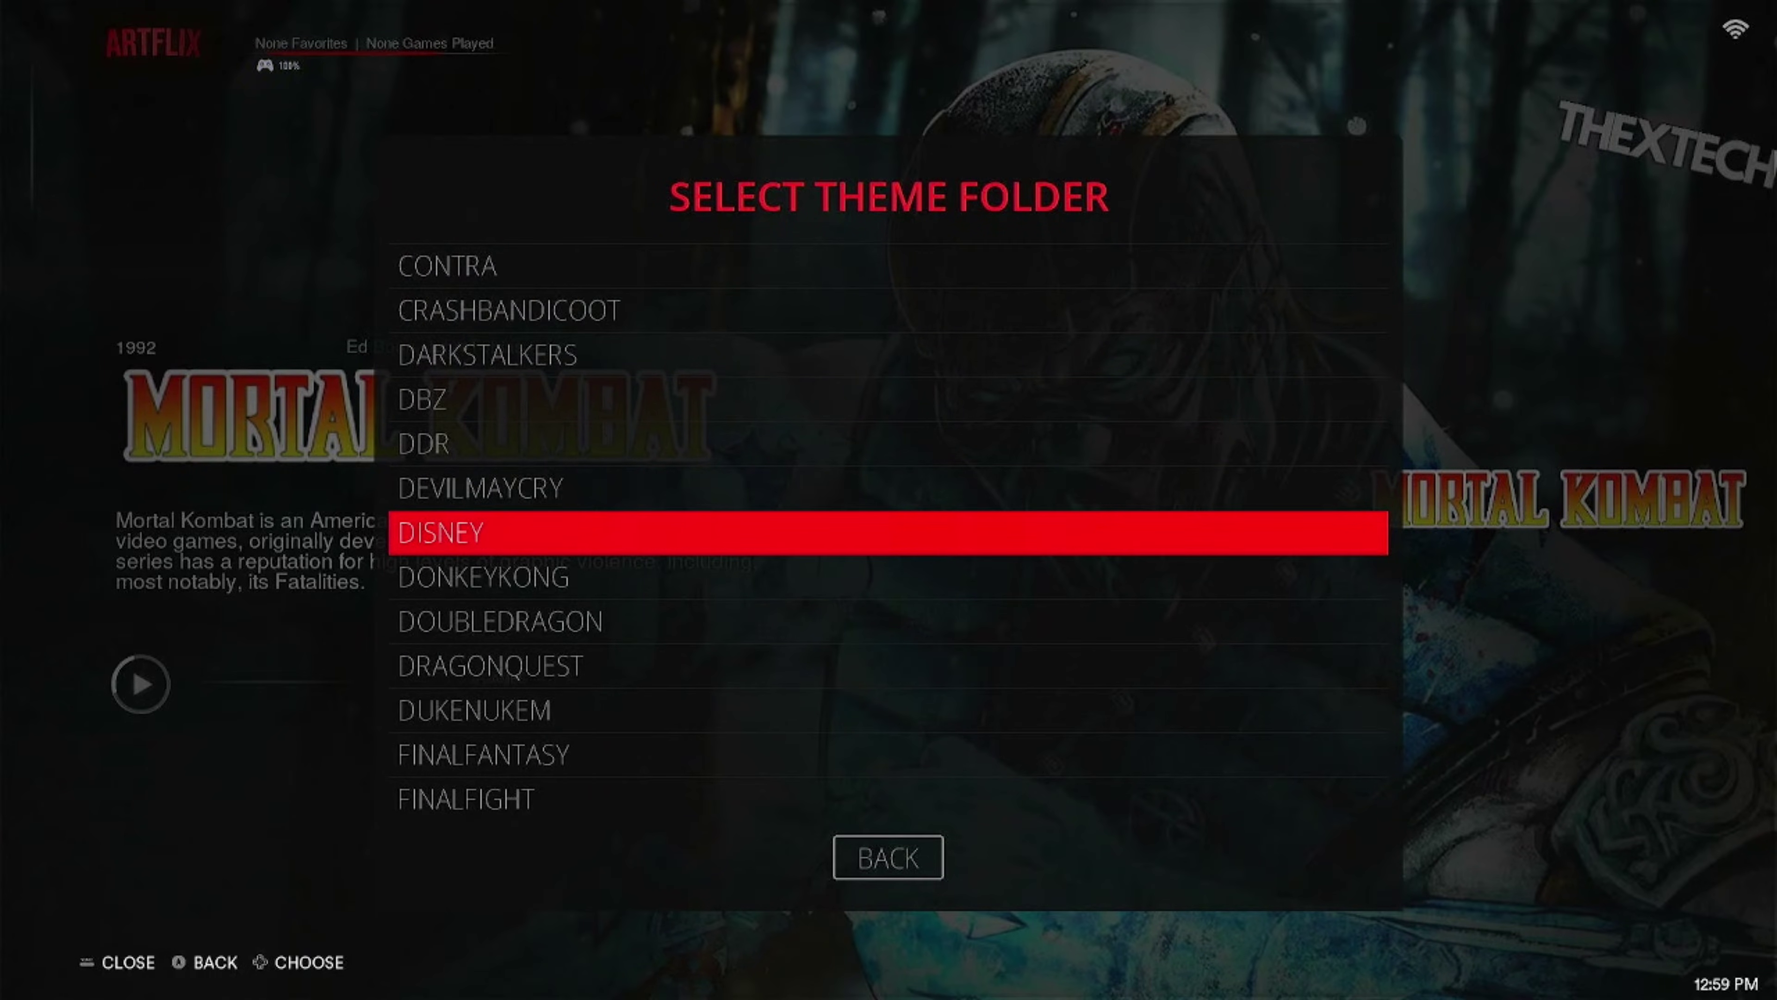
key("Up")
key("Up")
key("Up")
key("Return")
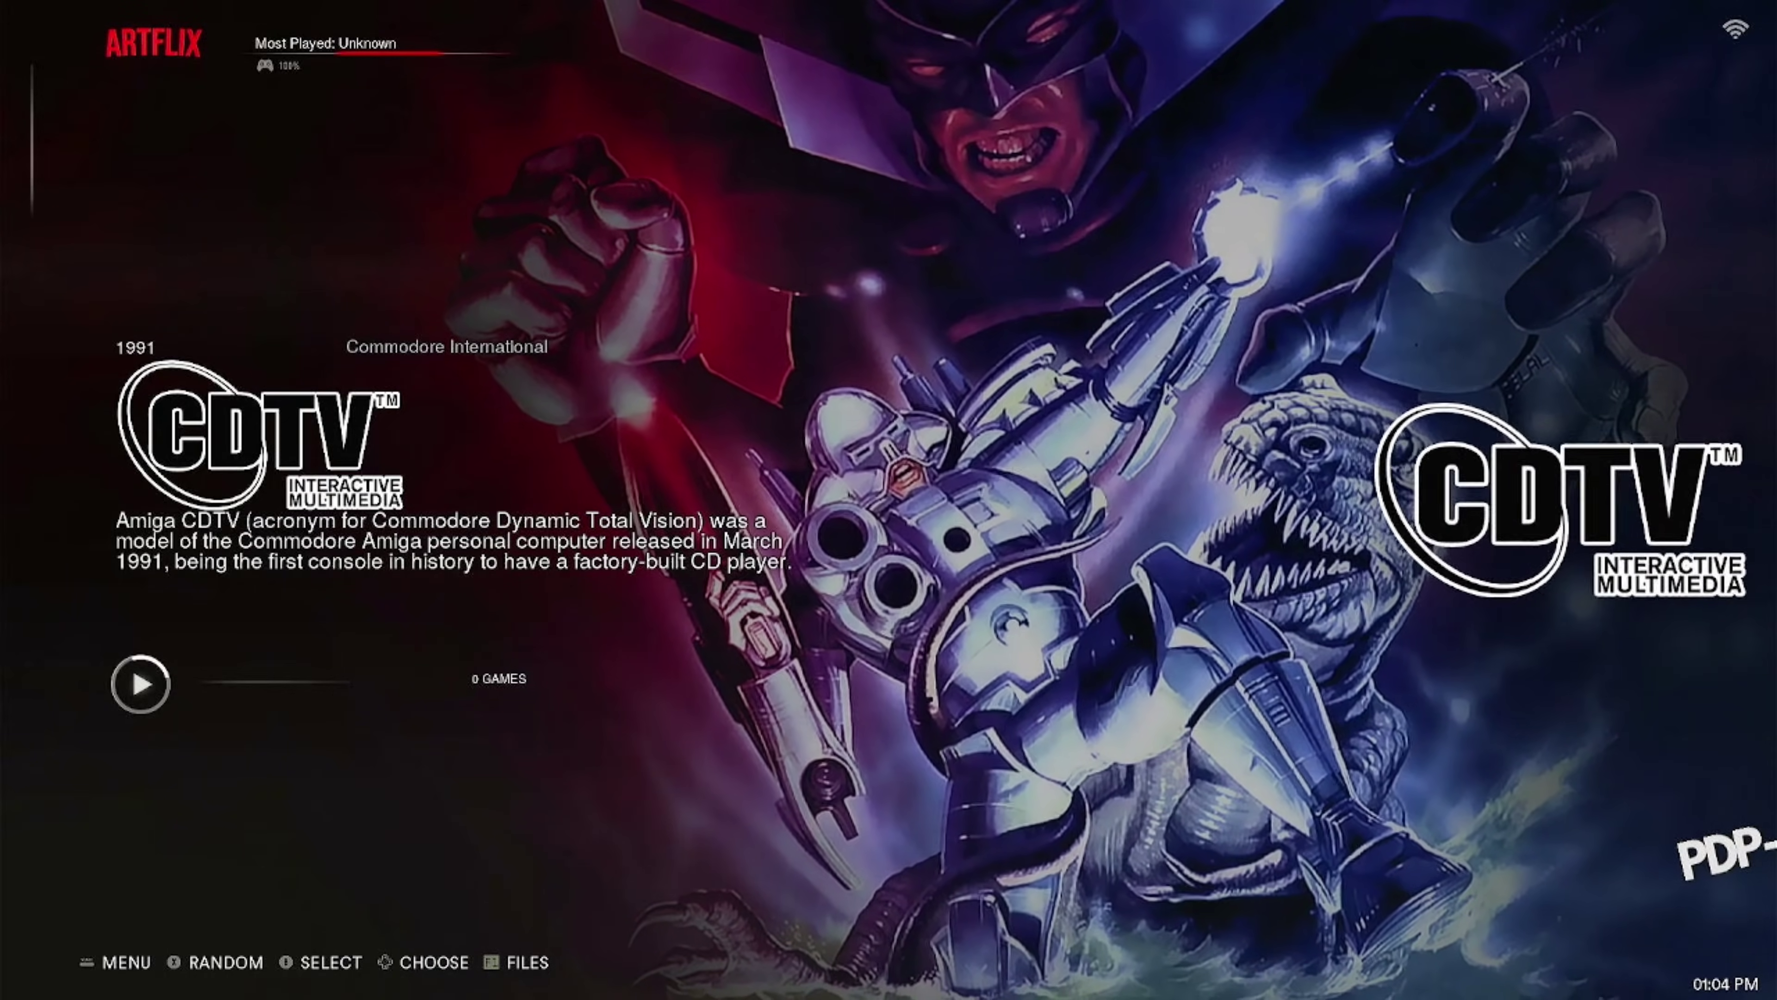
Step: Open the frontend developer options at the end of the system settings
key("Return")
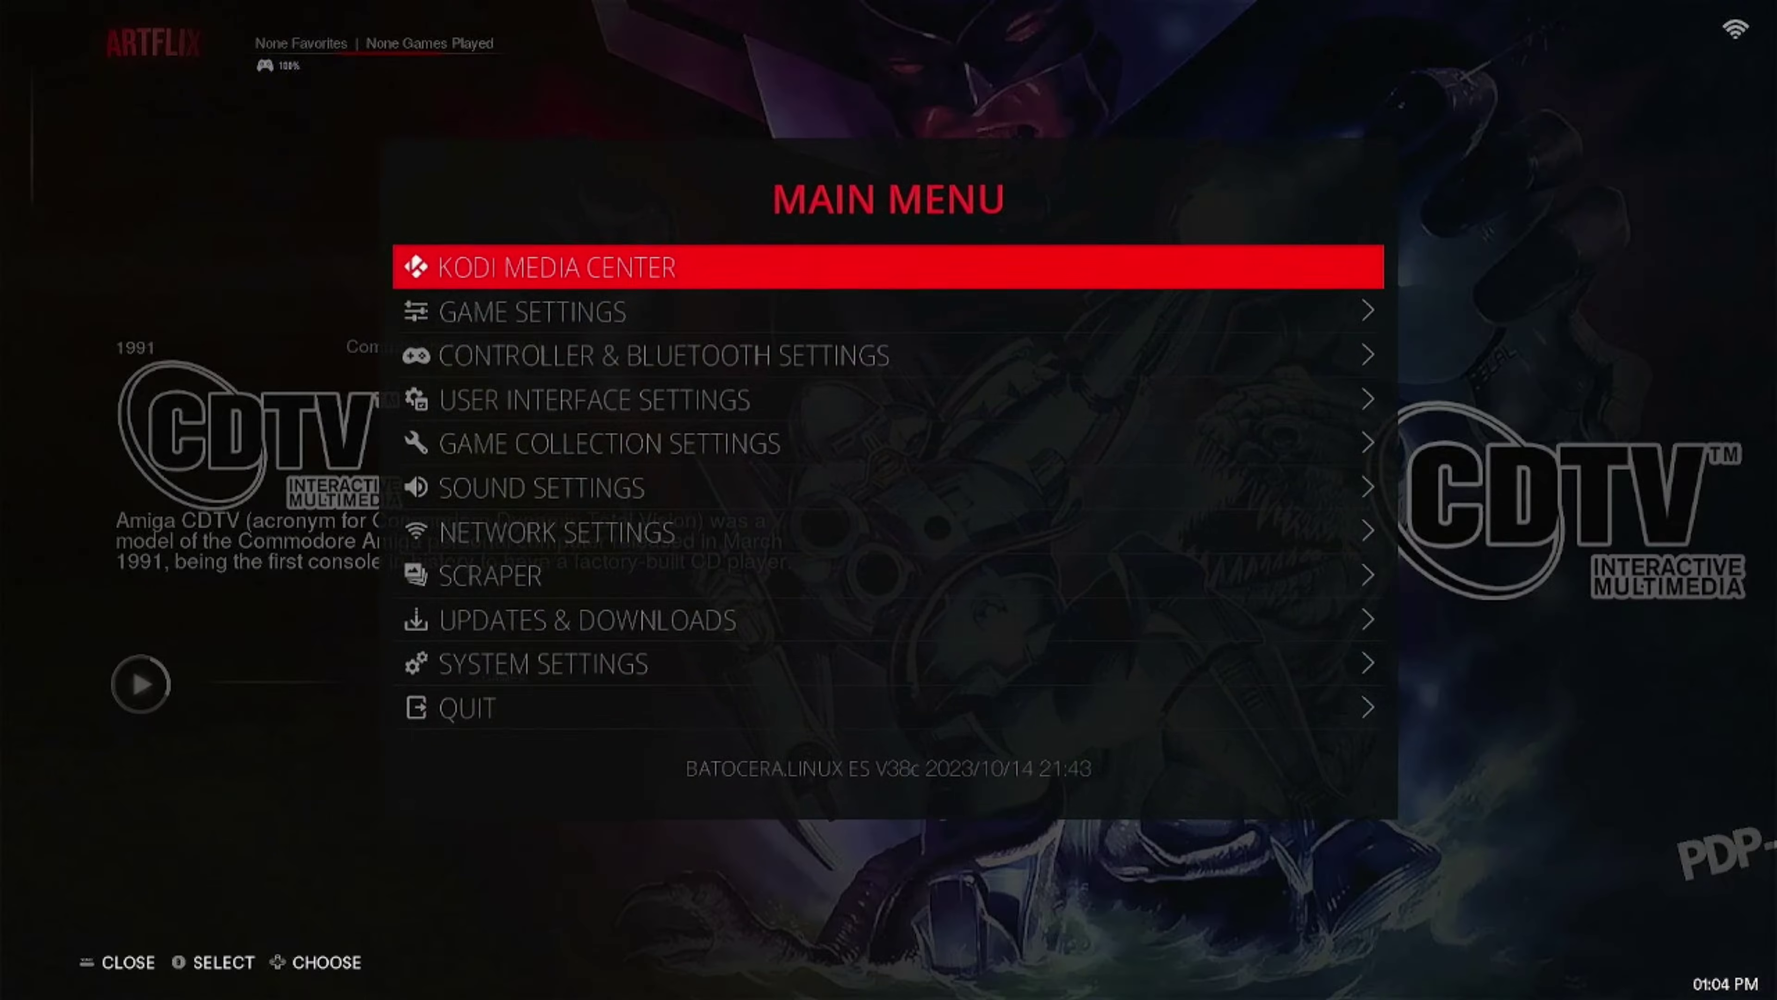
key("Down")
key("Down")
key("Down")
key("Down")
key("Down")
key("Down")
key("Down")
key("Down")
key("Down")
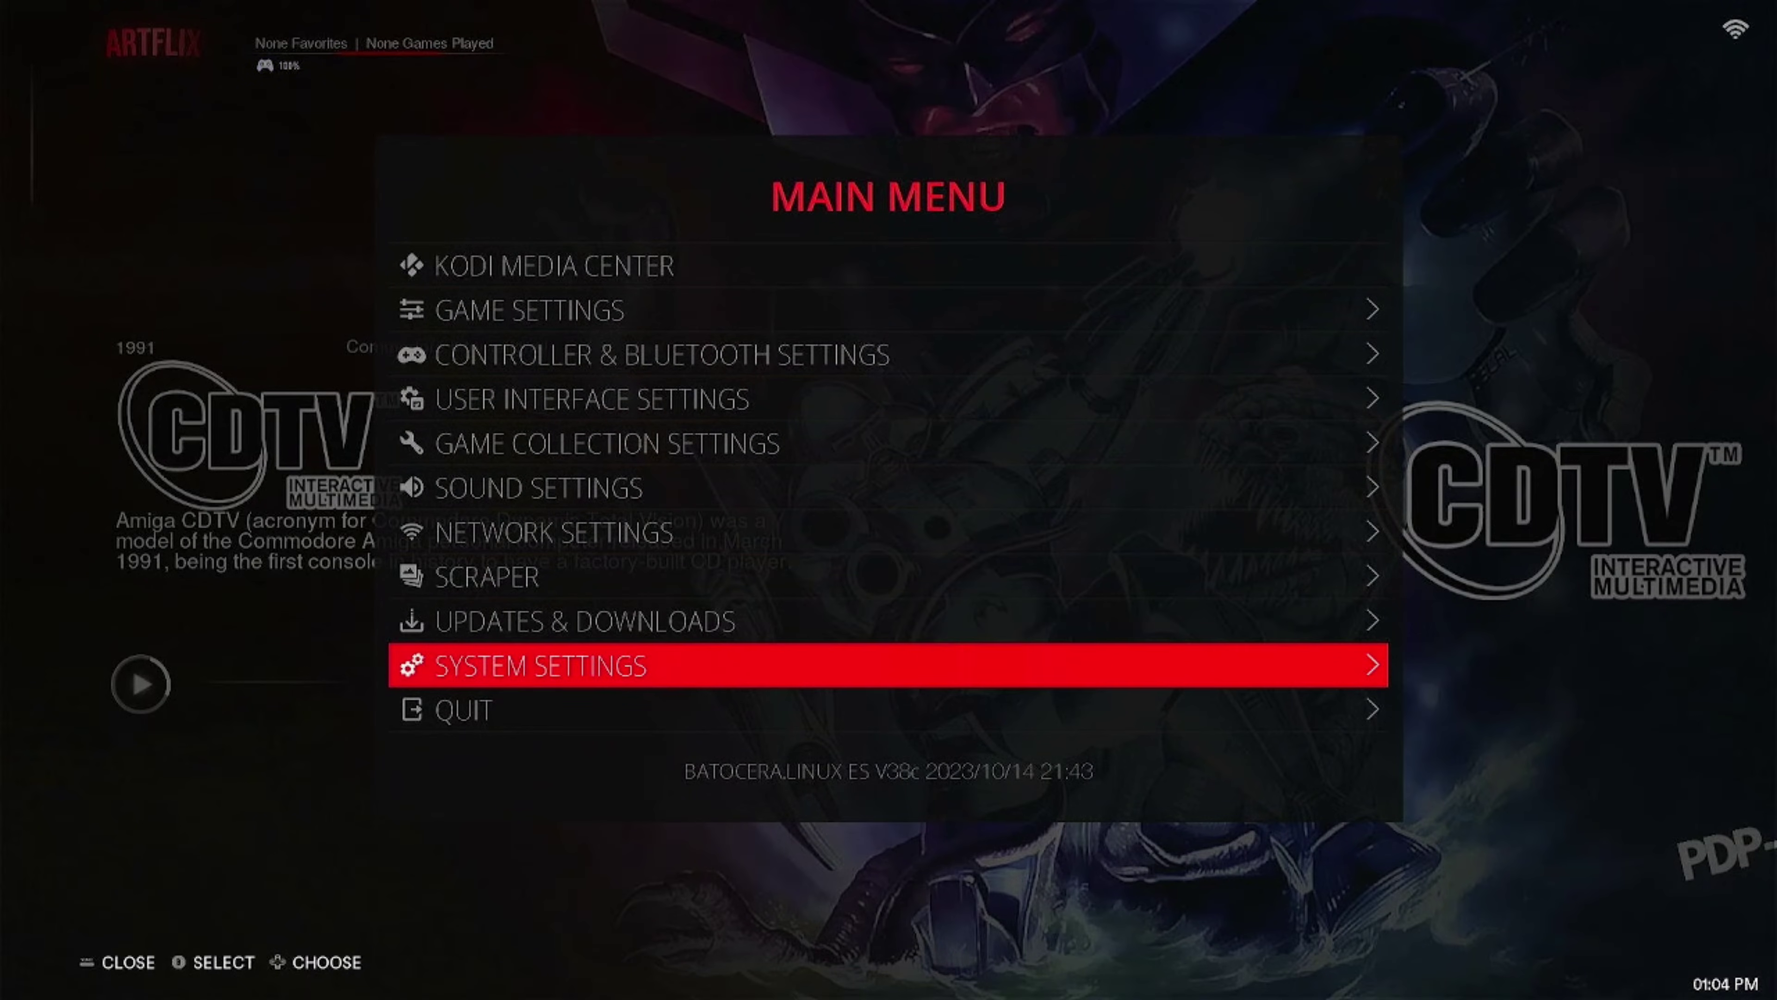
key("Return")
key("Up")
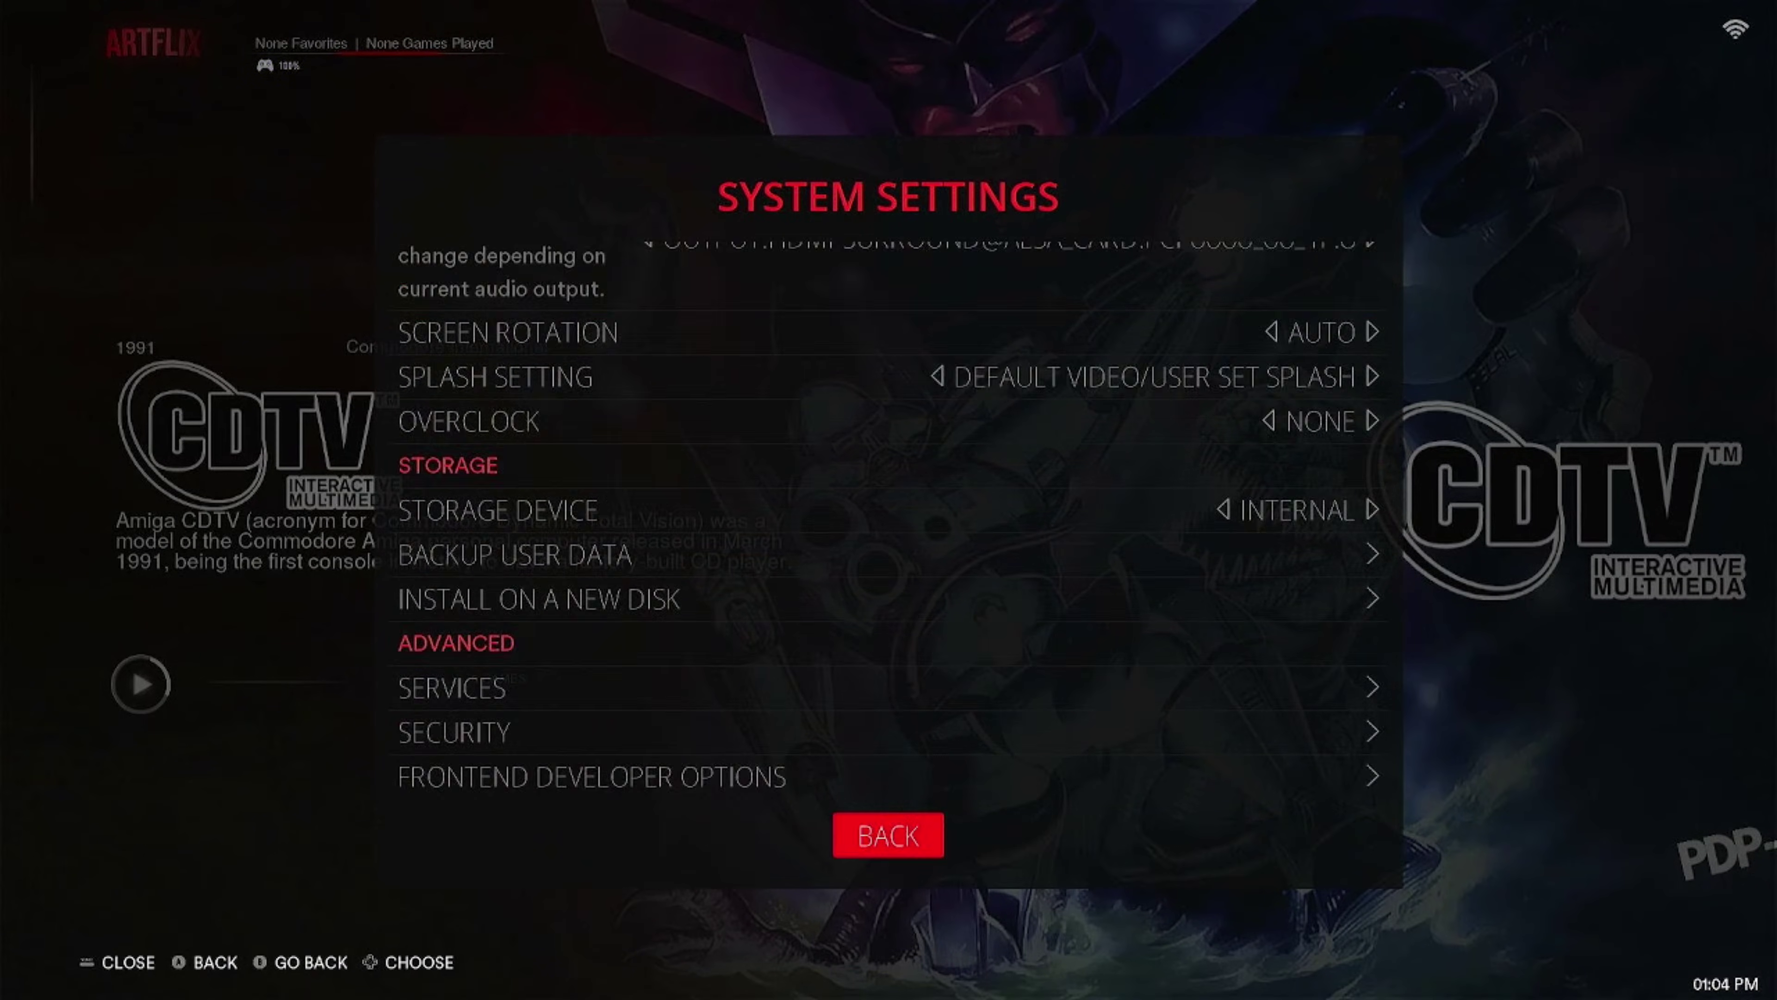
key("Up")
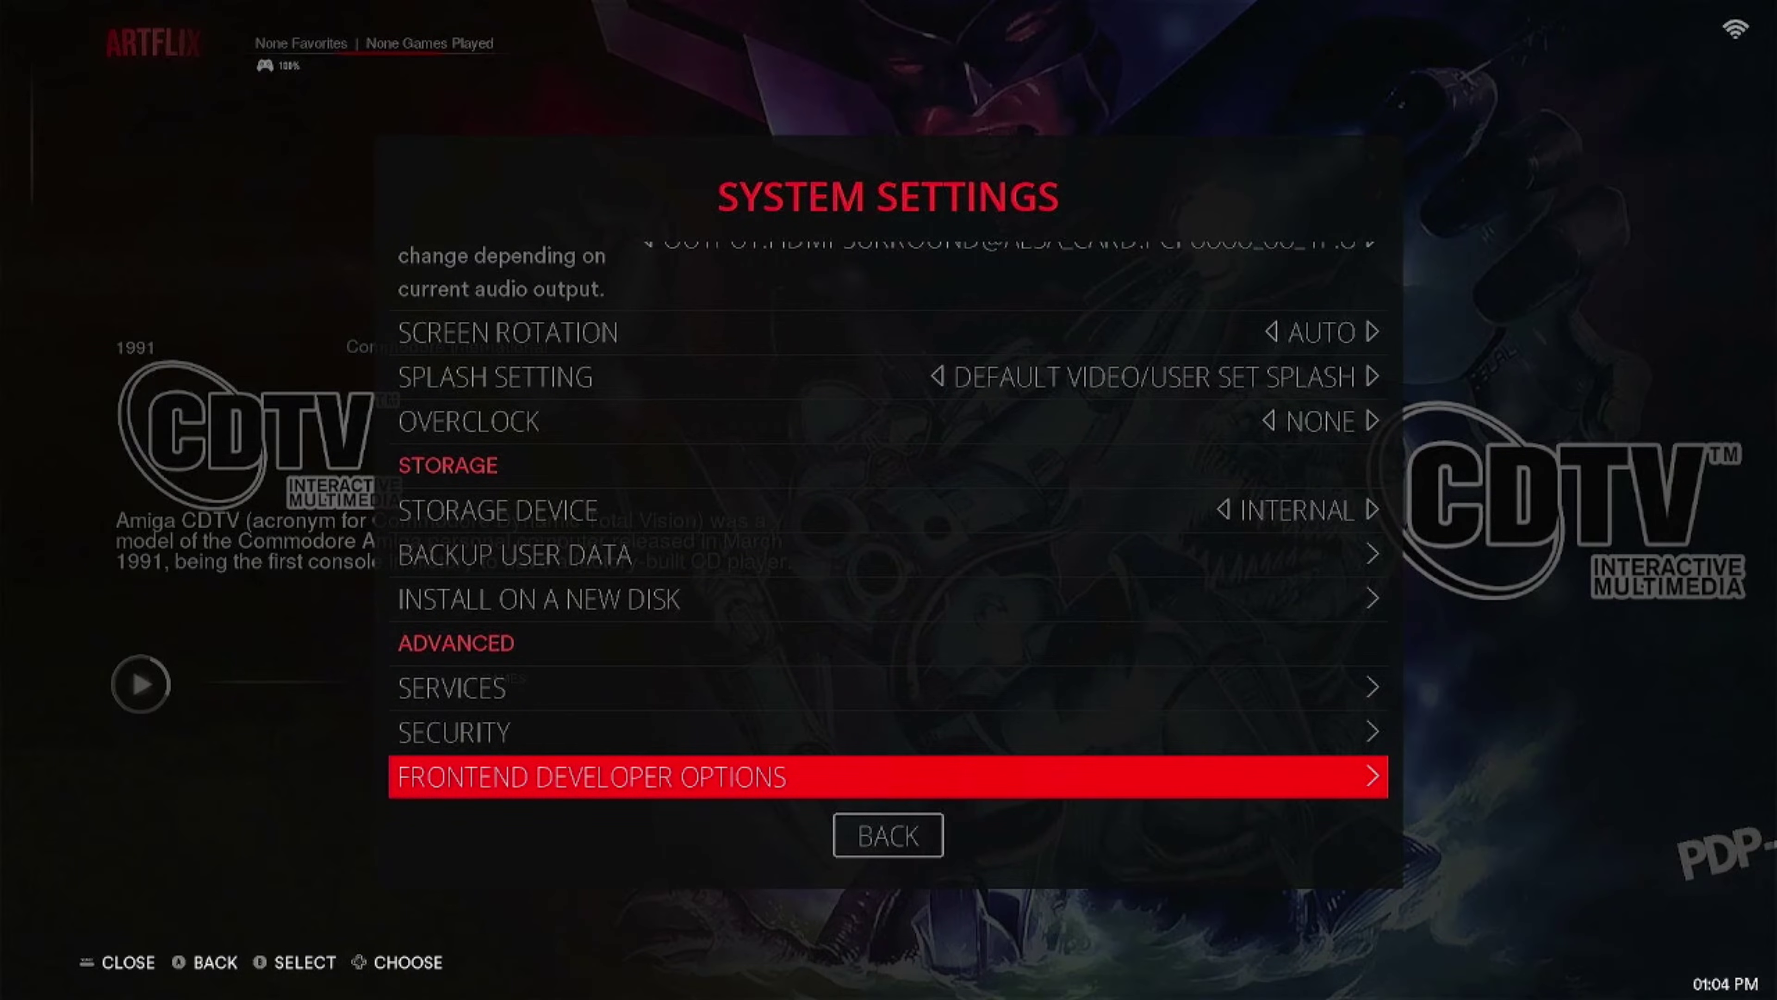
key("Return")
Step: Look through the frontend developer options from the end upwards, covering the optimizations, user interface, data management and gamelist maintenance entries
key("Up")
key("Up")
key("Up")
key("Up")
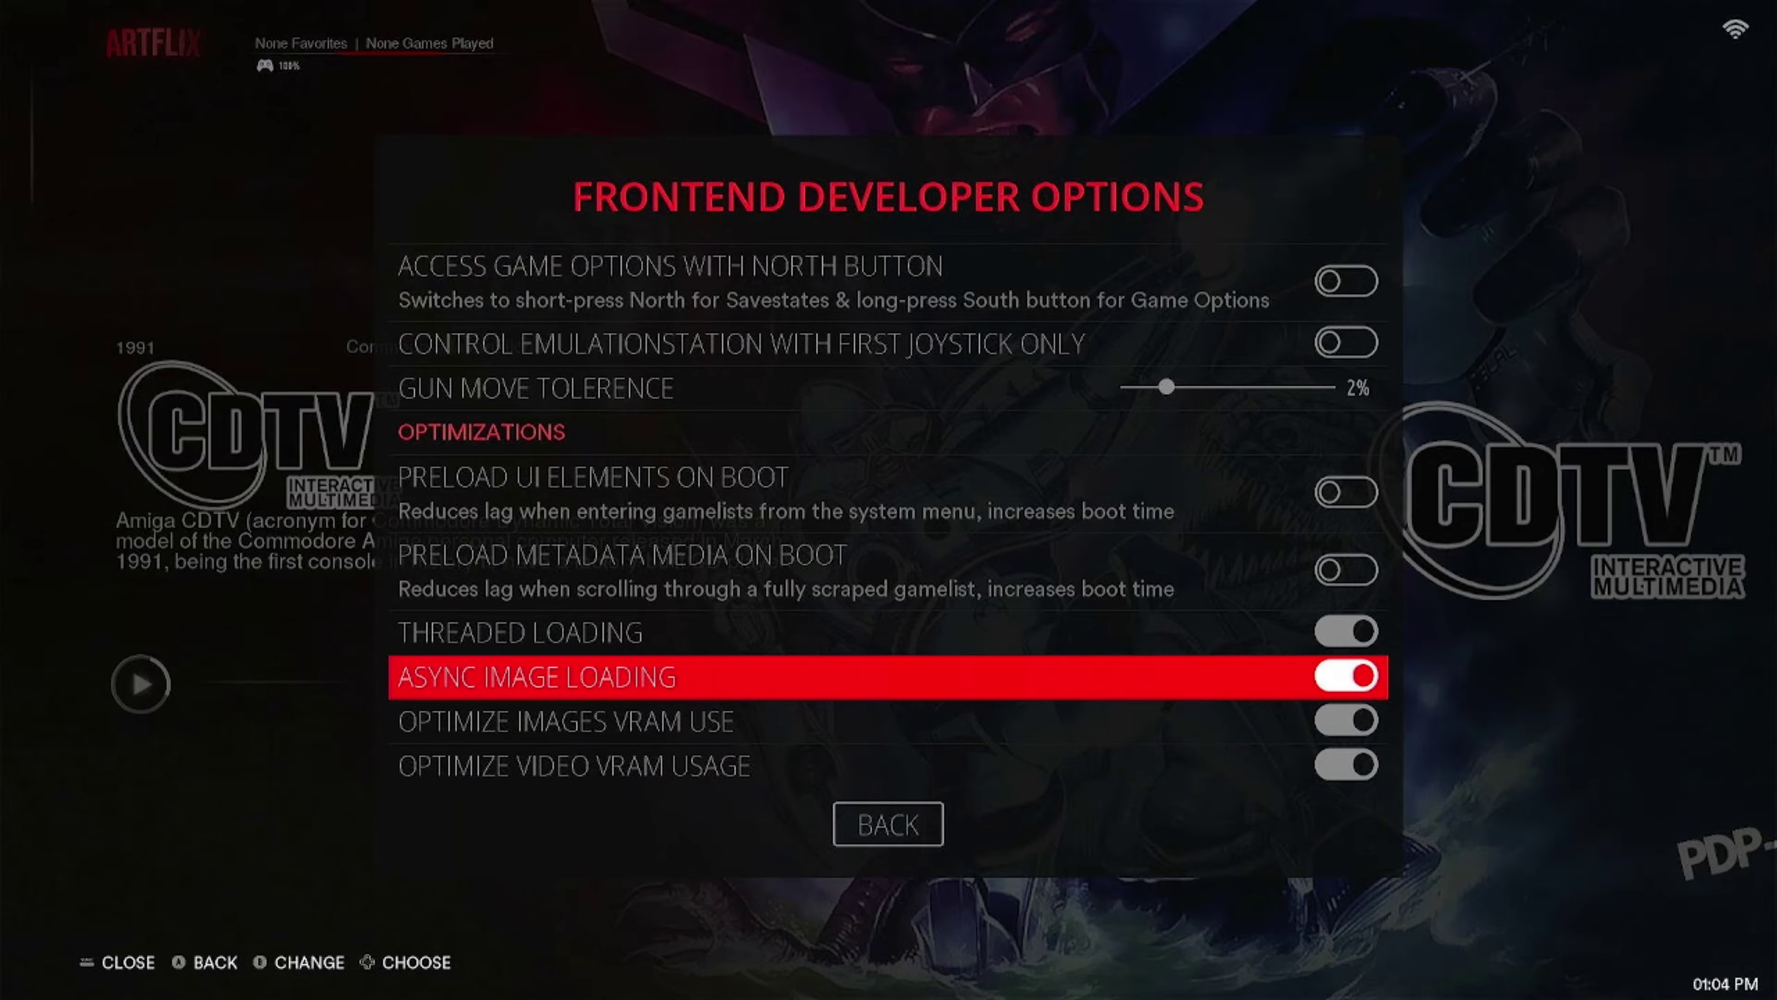
key("Up")
key("Up")
key("Up")
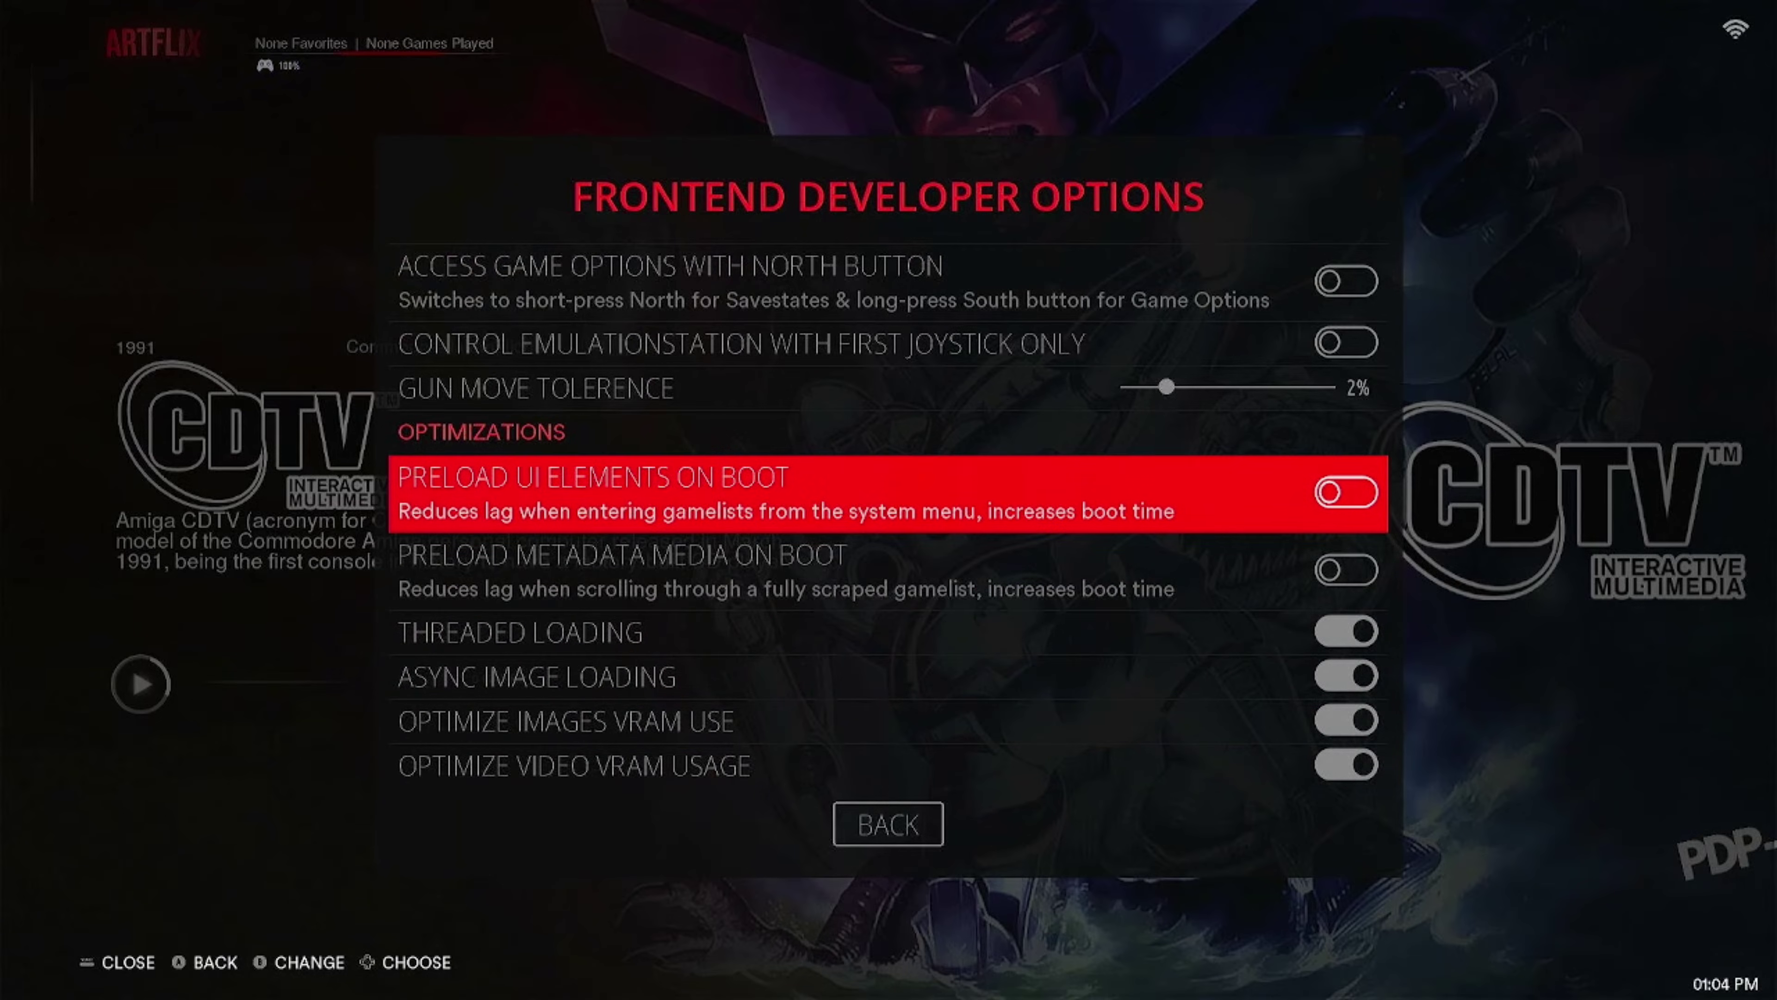
key("Up")
key("Up")
key("Up")
key("Up")
key("Up")
key("Up")
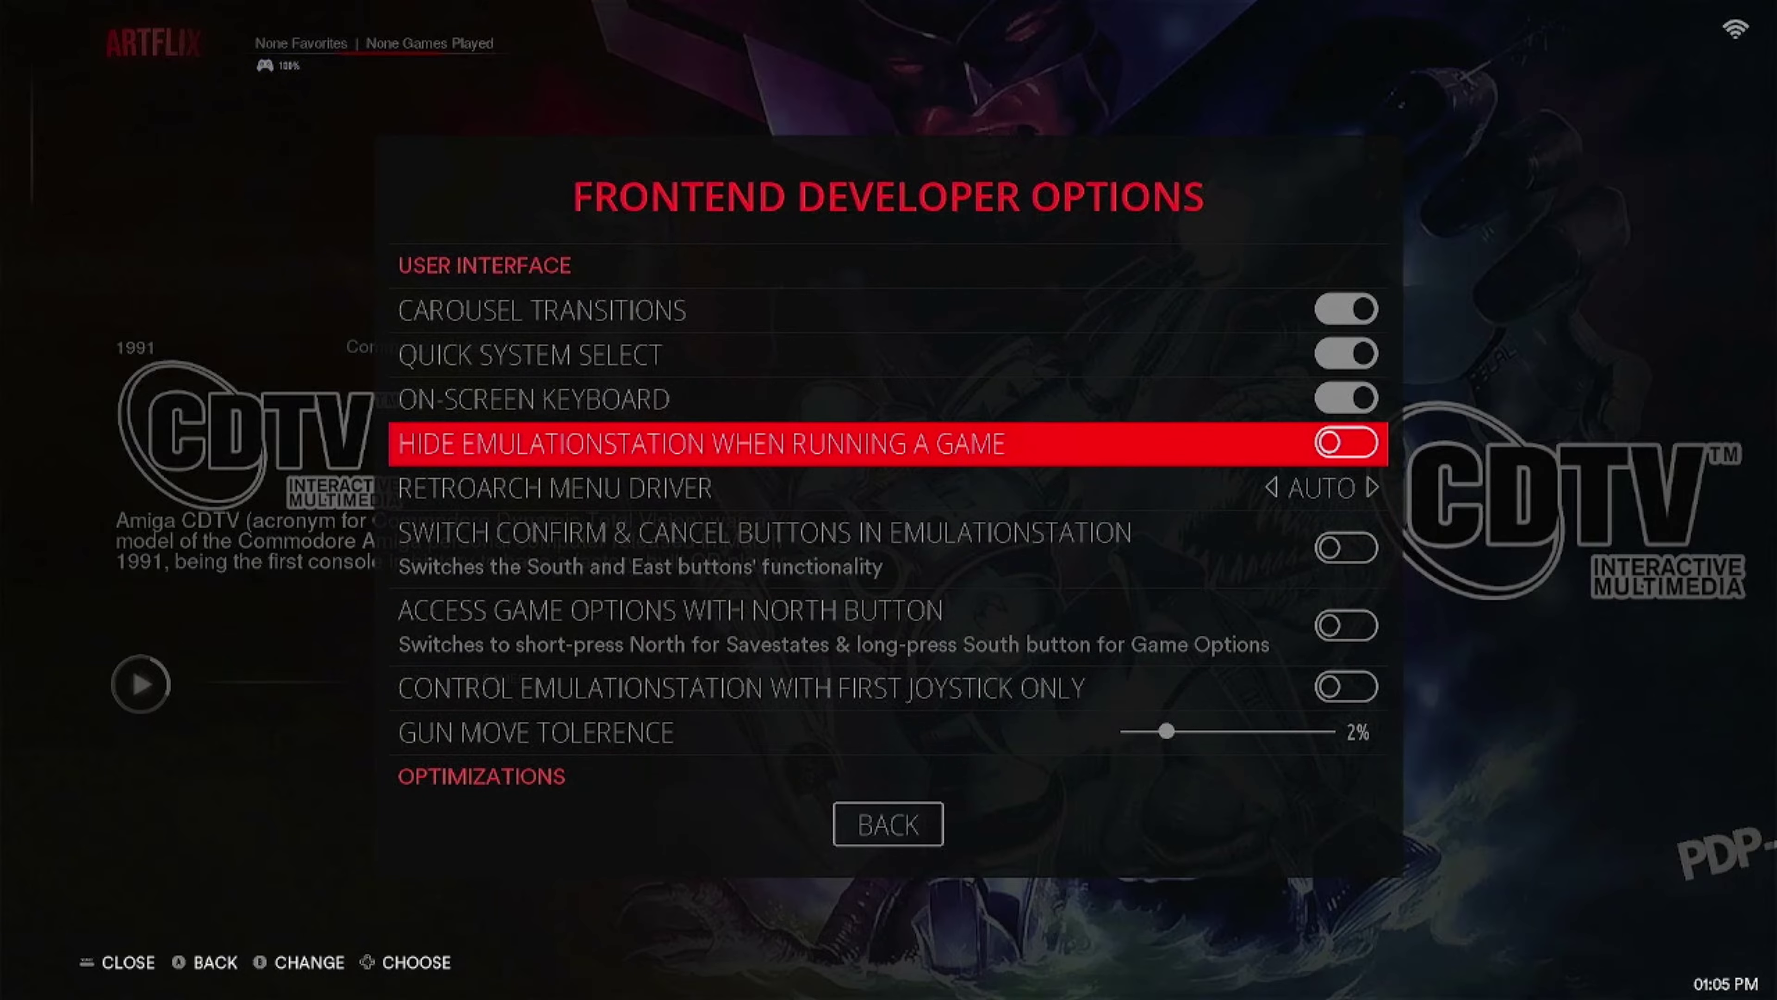
key("Up")
key("Up")
key("Up")
key("Up")
key("Up")
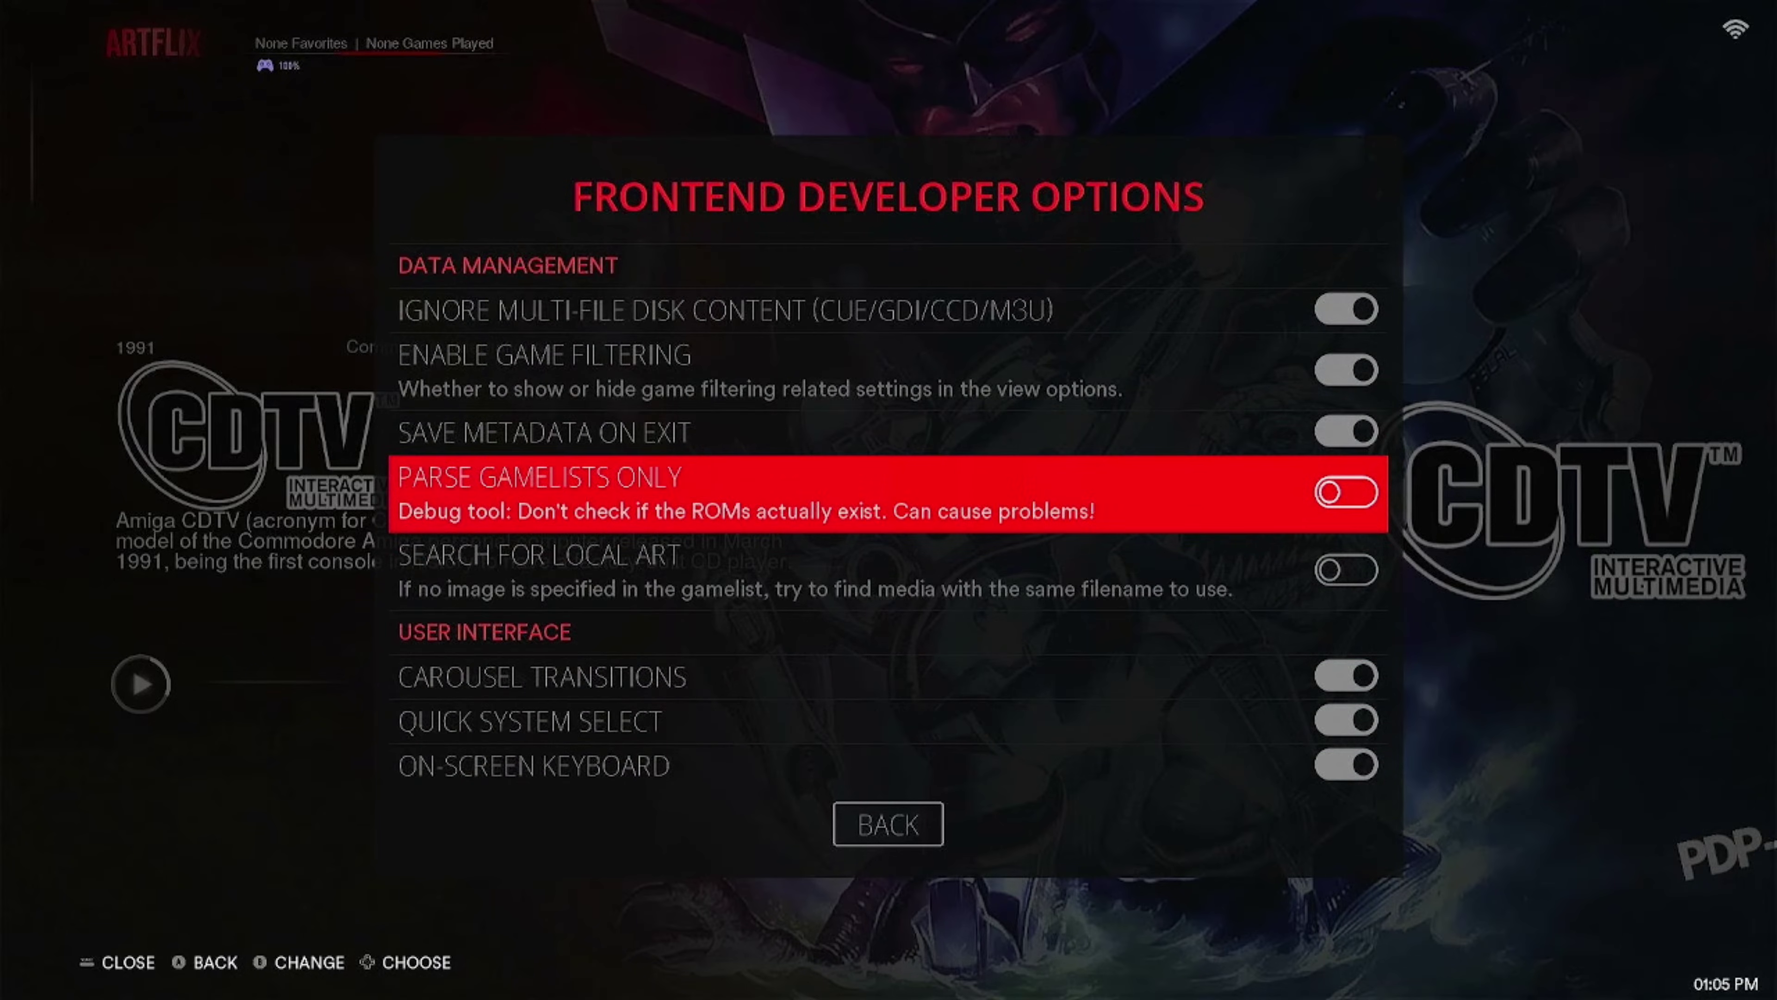
key("Up")
key("Up")
key("Up")
key("Up")
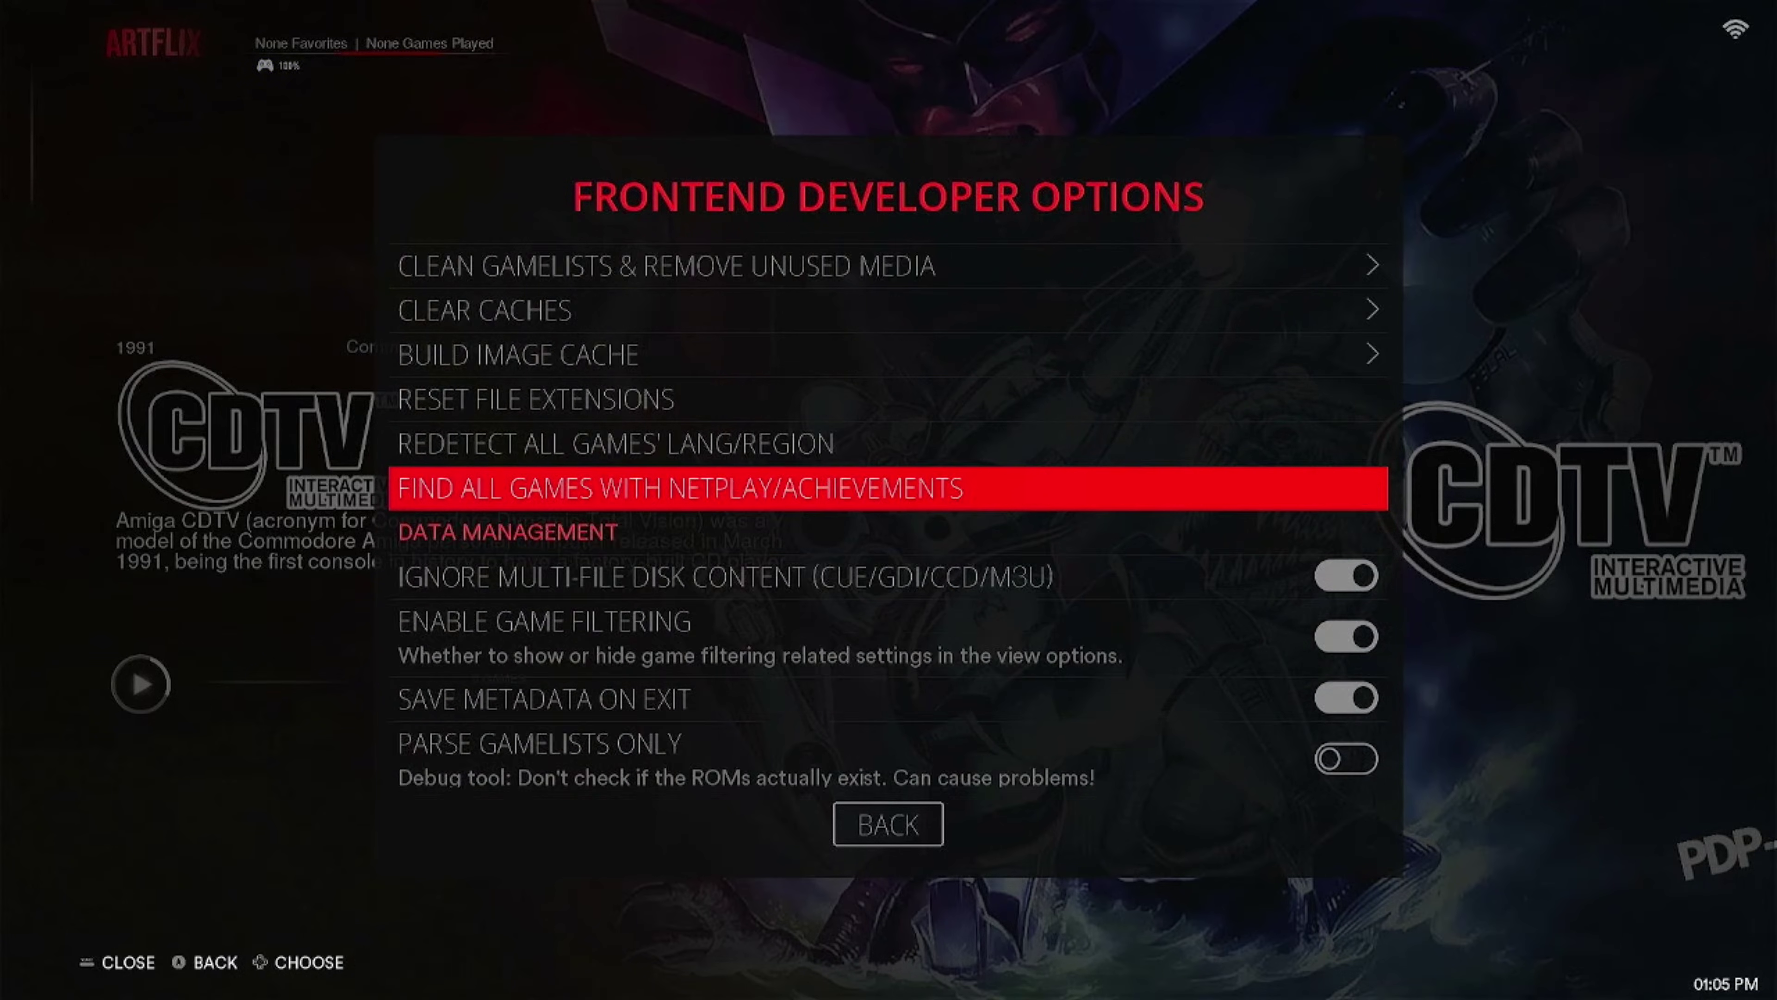
key("Up")
key("Up")
key("Up")
key("Up")
key("Up")
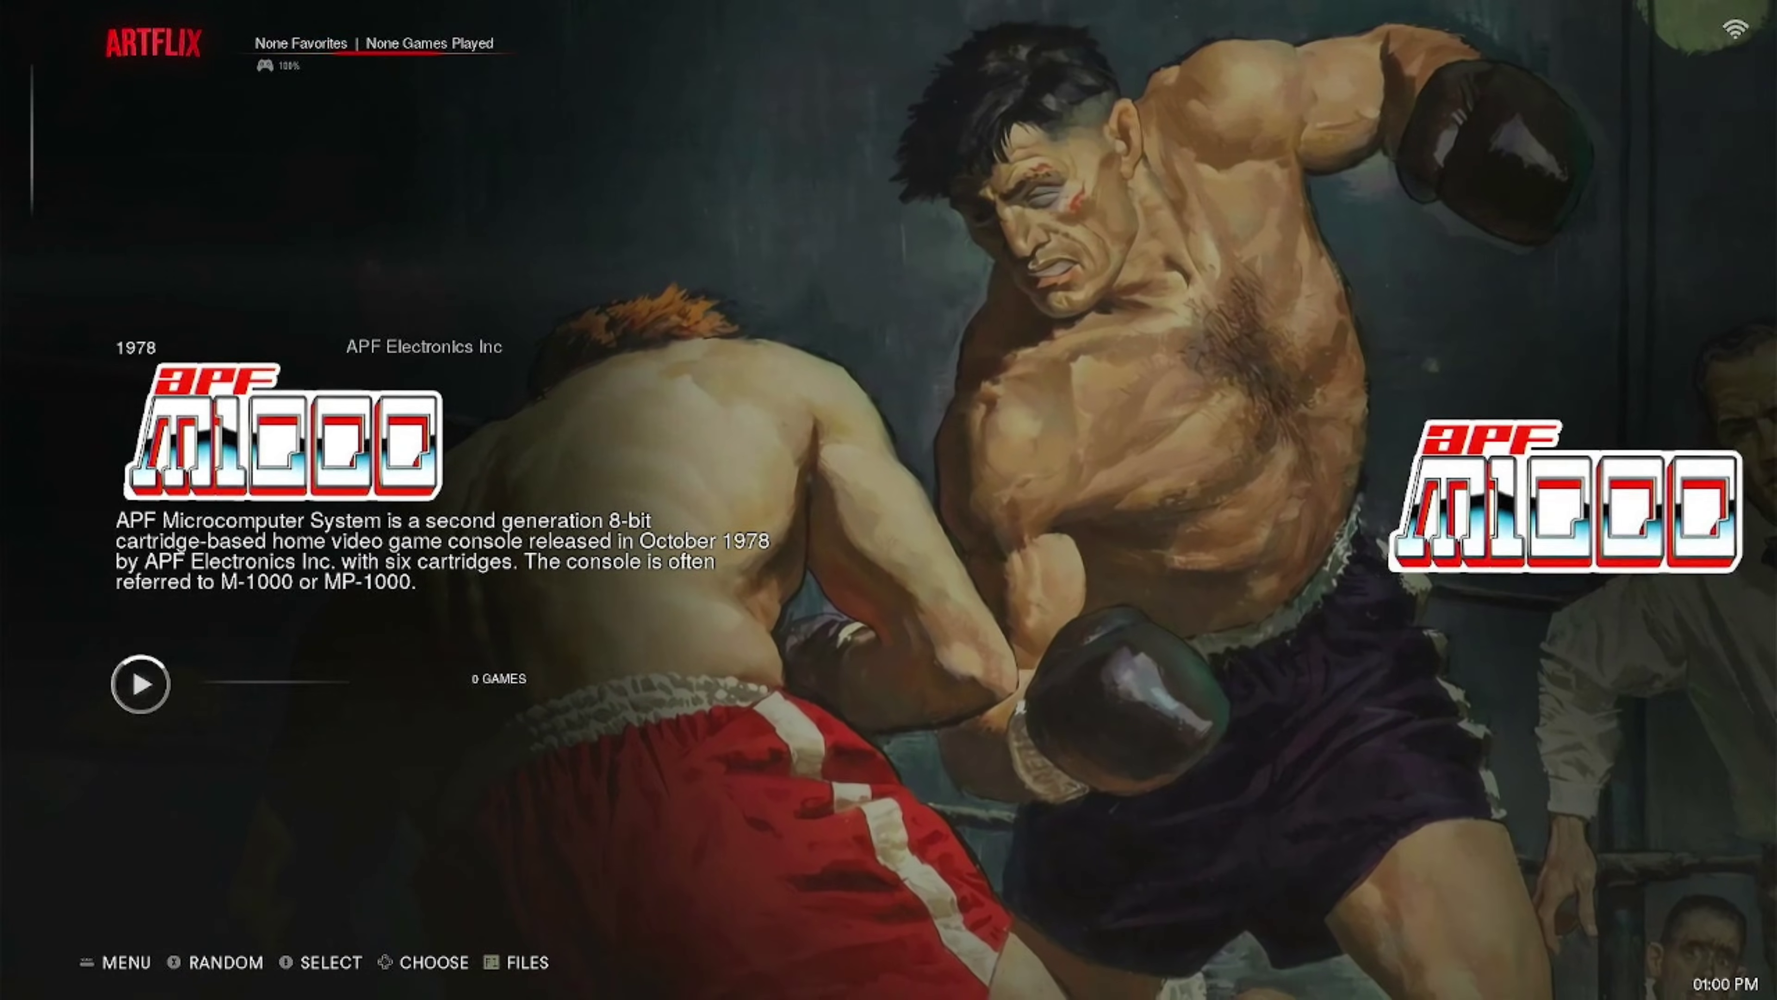
Step: Bring up the main menu from the APF M1000 system and open the system settings
key("Return")
key("Down")
key("Down")
key("Down")
key("Down")
key("Down")
key("Down")
key("Down")
key("Down")
key("Down")
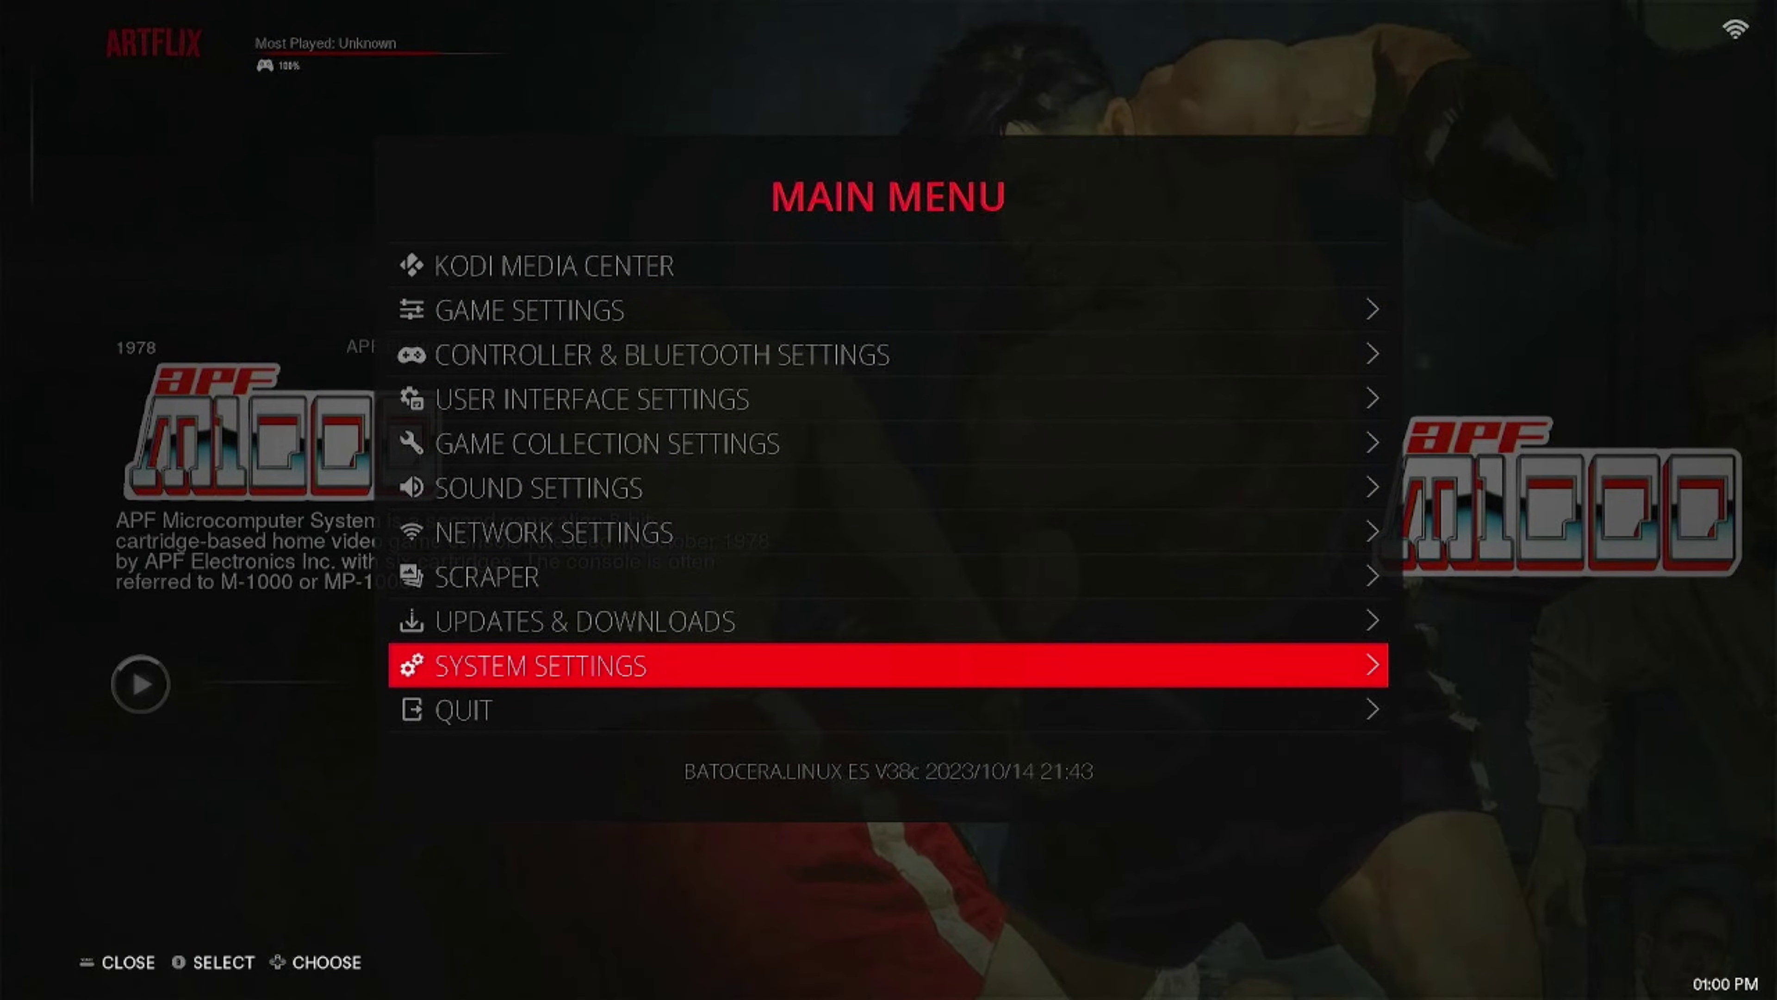
key("Return")
Step: Go down the system settings to the advanced section and open the frontend developer options
key("Down")
key("Down")
key("Down")
key("Down")
key("Down")
key("Down")
key("Down")
key("Down")
key("Down")
key("Down")
key("Down")
key("Down")
key("Down")
key("Down")
key("Down")
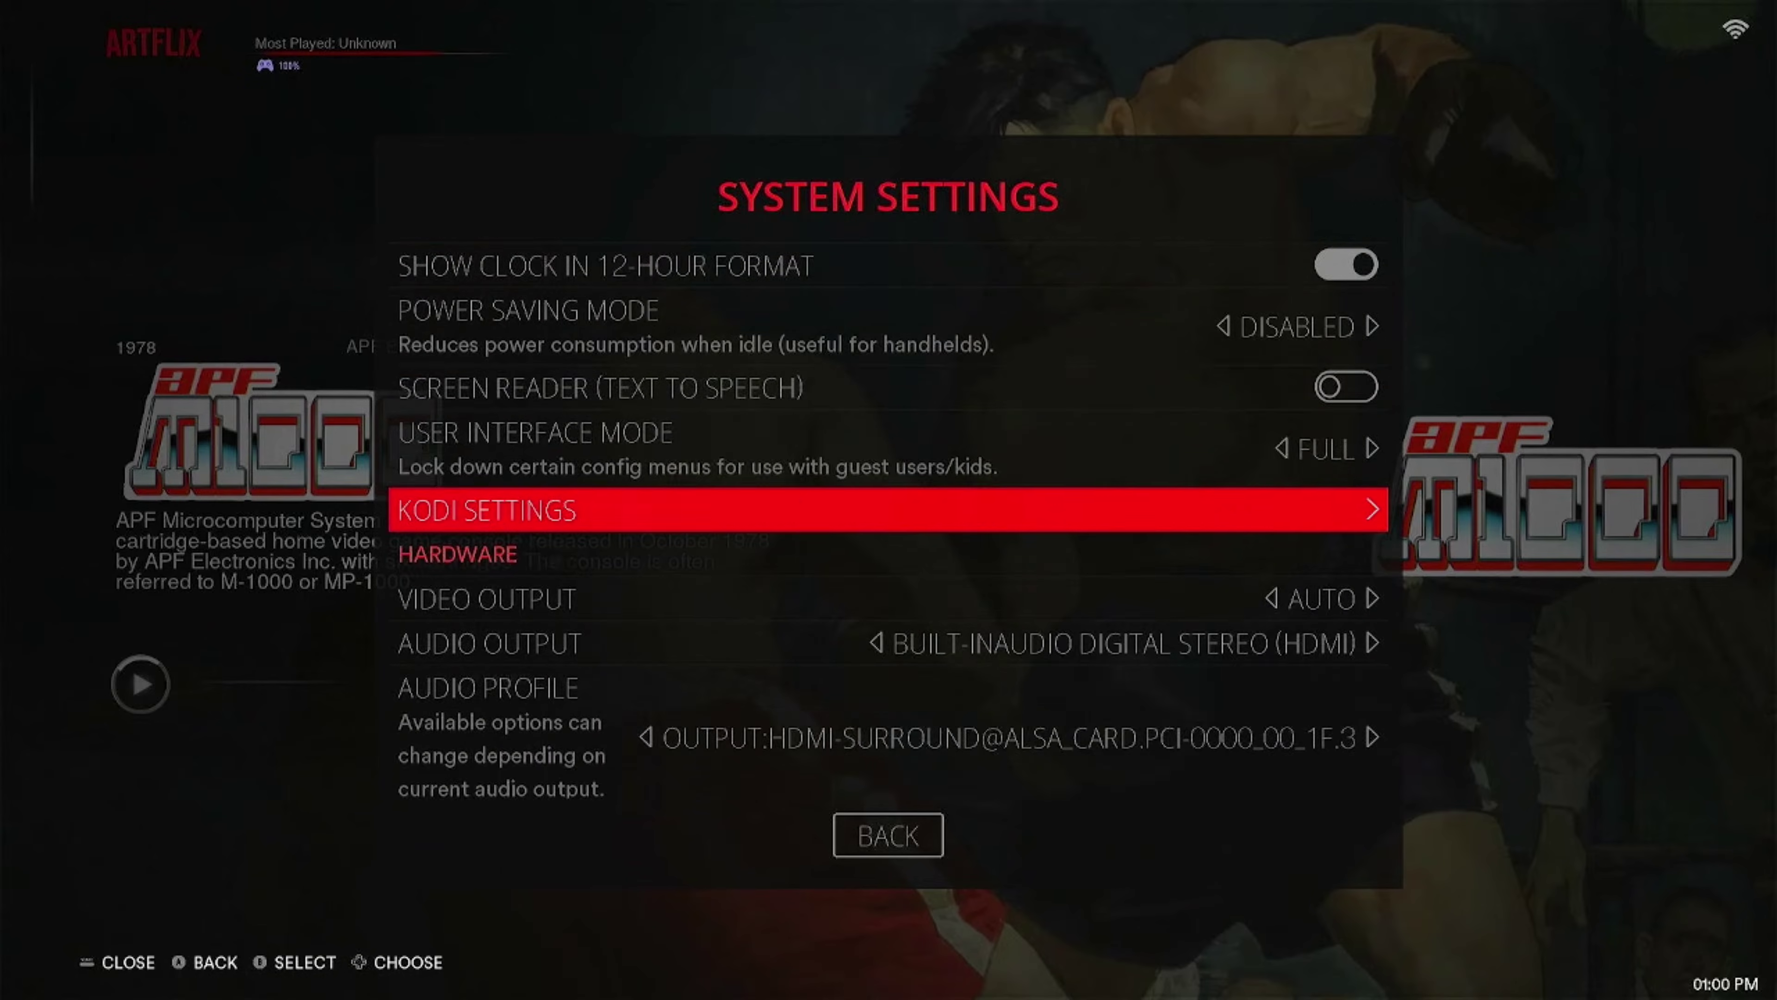
key("Down")
key("Down")
key("Down")
key("Down")
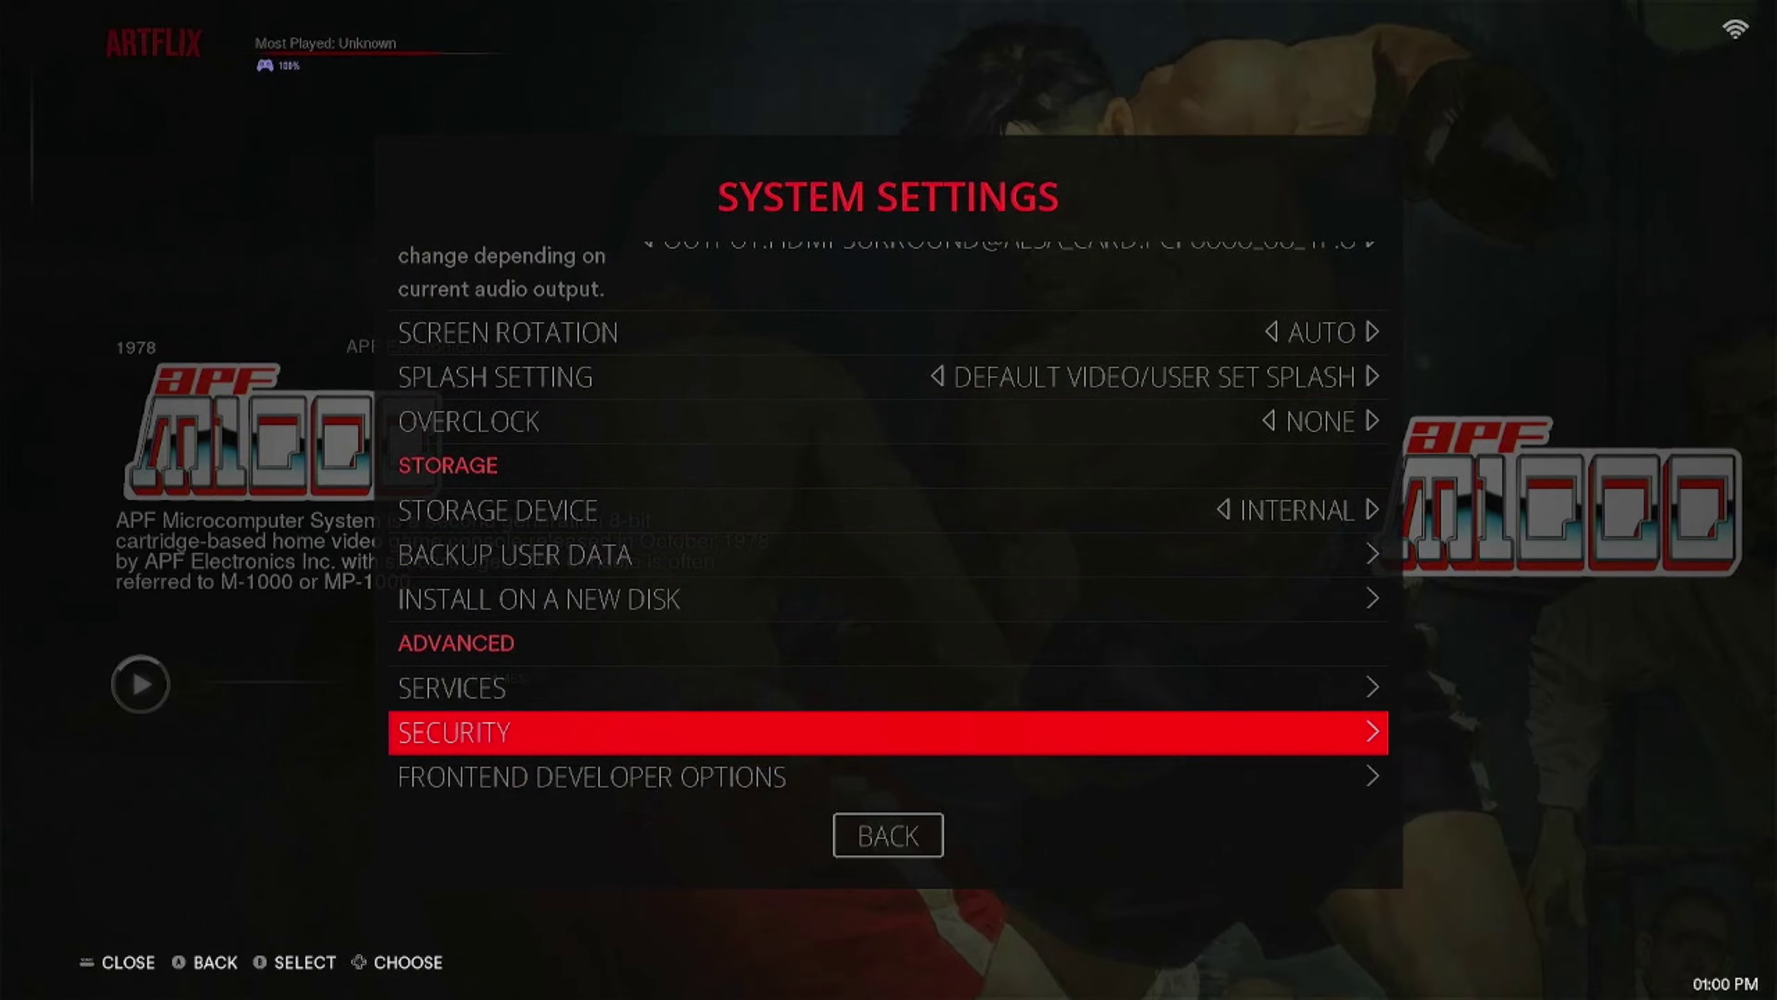
key("Return")
Step: Look through the user interface section of the frontend developer options, past the on-screen keyboard setting
key("Down")
key("Down")
key("Down")
key("Down")
key("Down")
key("Down")
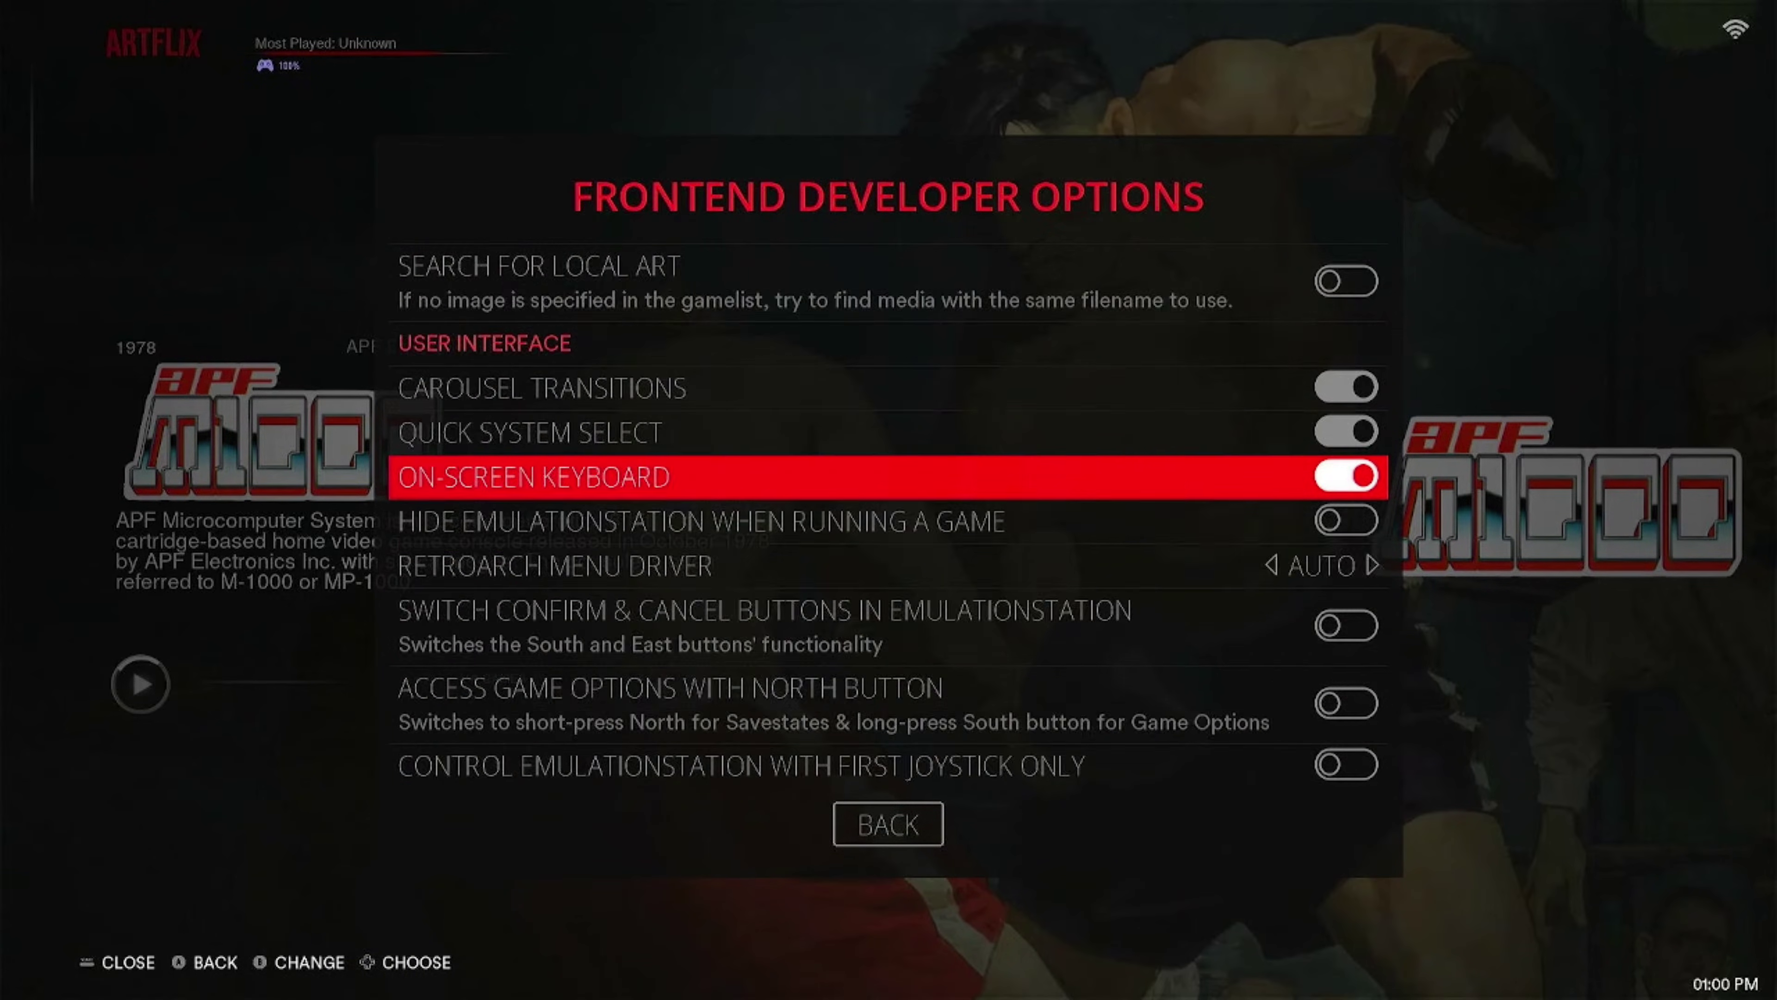
key("Down")
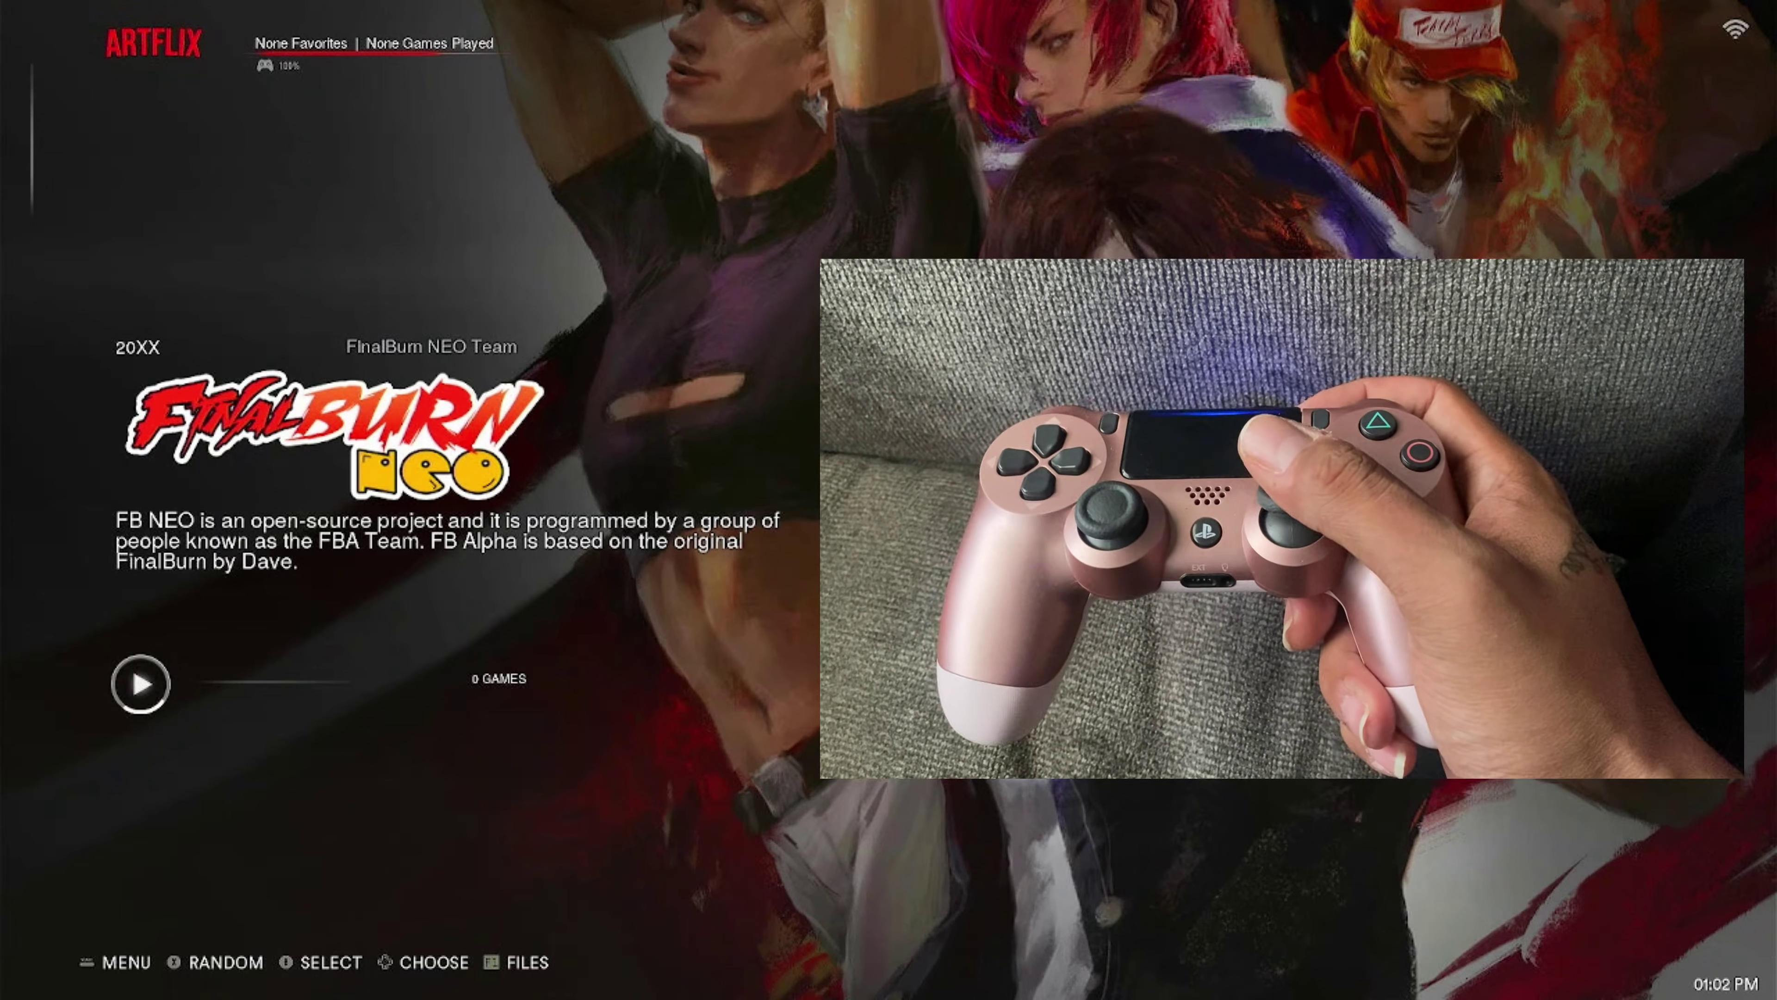
Step: Turn the system volume down and back up to 80%, and skip to the next background music track
key("XF86AudioLowerVolume")
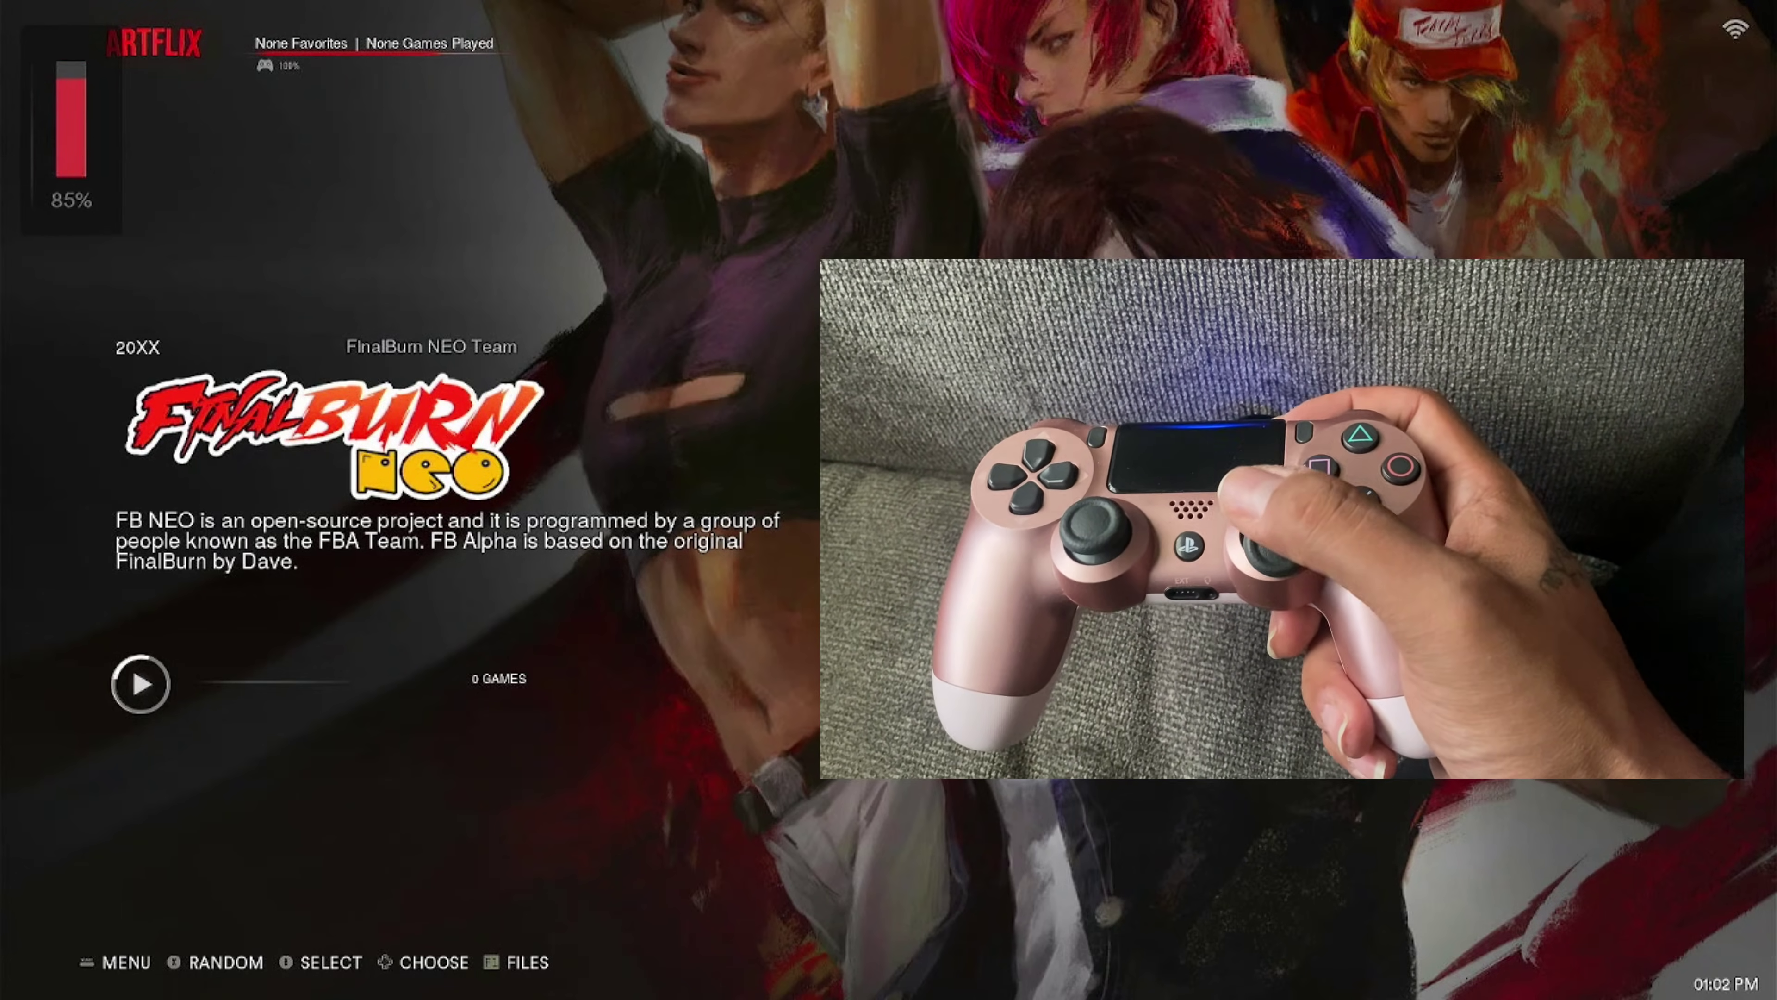
key("XF86AudioLowerVolume")
key("XF86AudioLowerVolume")
key("XF86AudioLowerVolume")
key("XF86AudioRaiseVolume")
key("XF86AudioRaiseVolume")
key("XF86AudioRaiseVolume")
key("XF86AudioRaiseVolume")
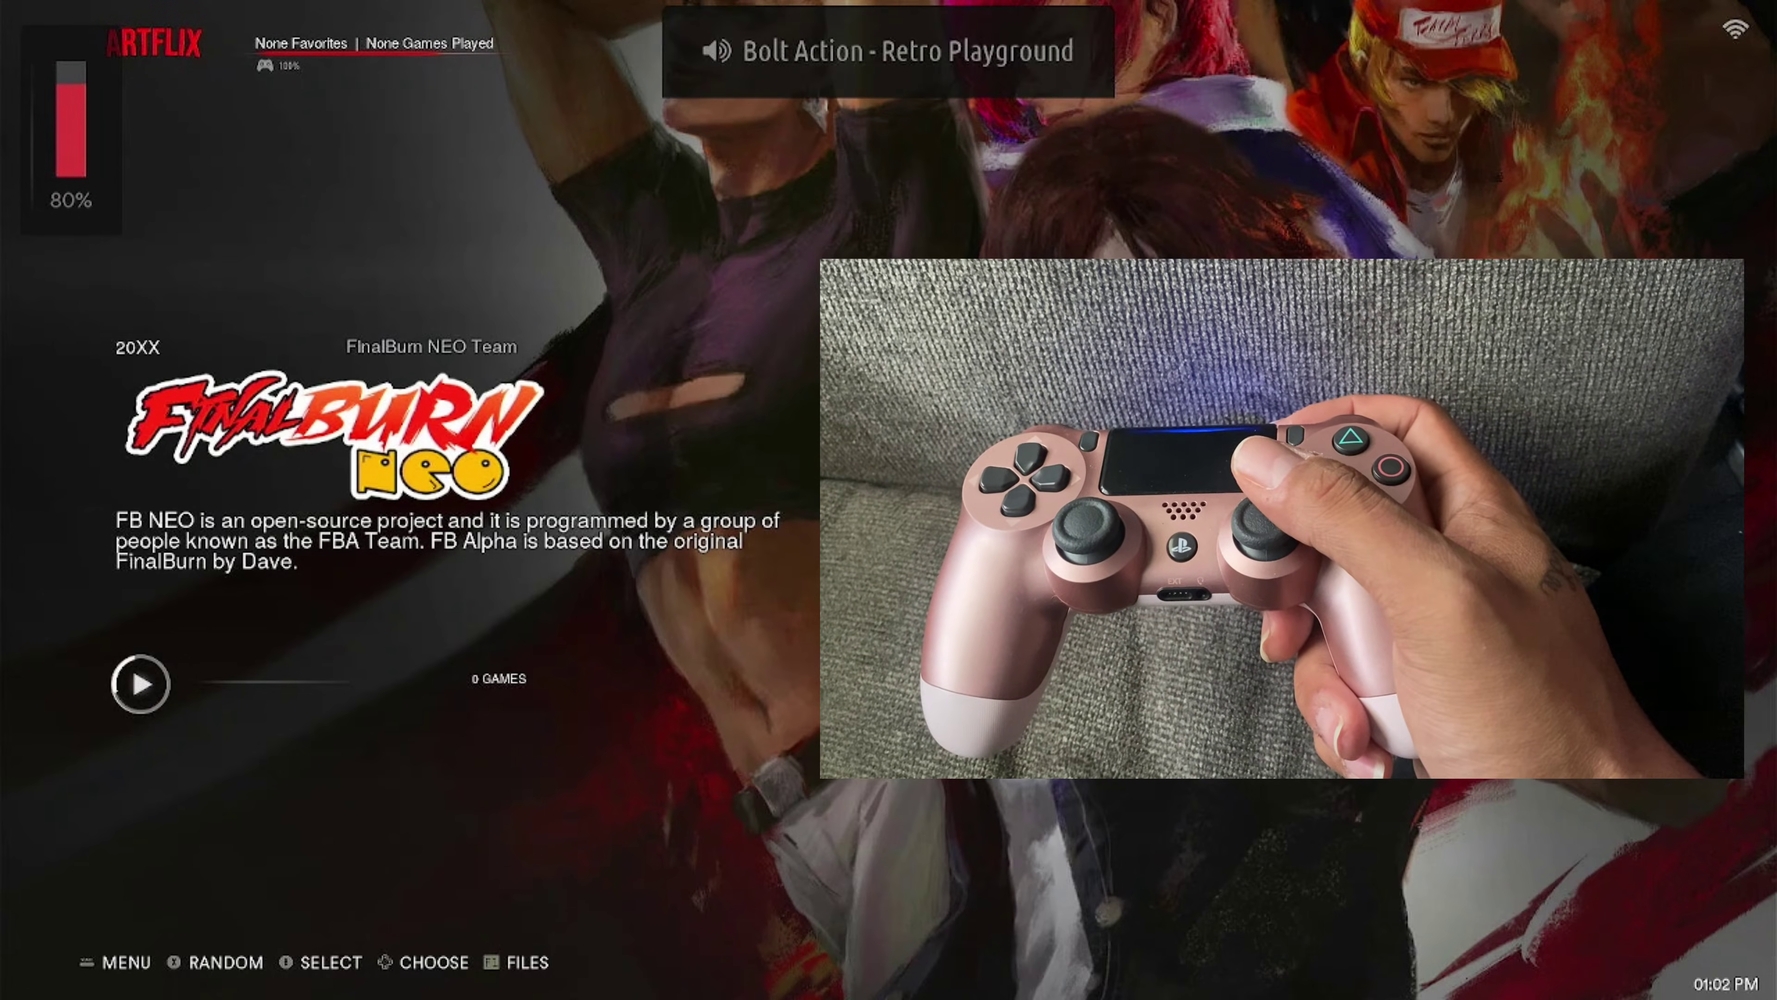
key("XF86AudioNext")
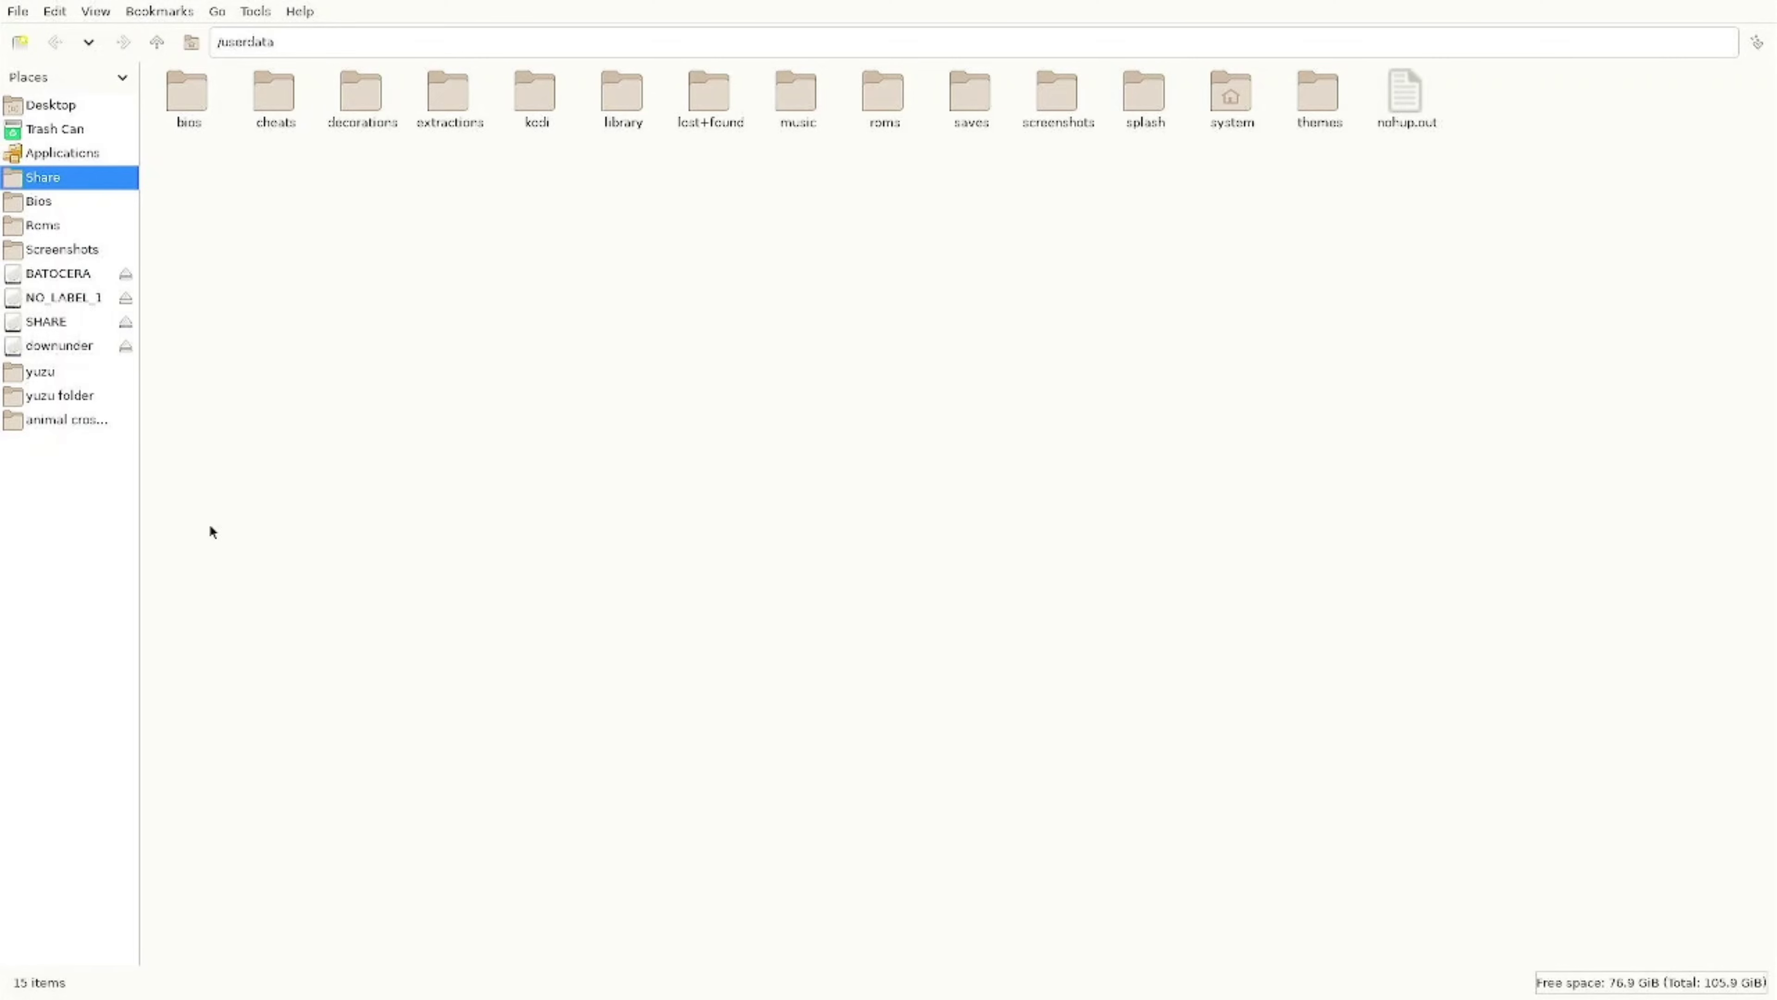
Step: Open the splash folder on the SHARE drive and bring up the commands for pasting a file there
left_click(81, 326)
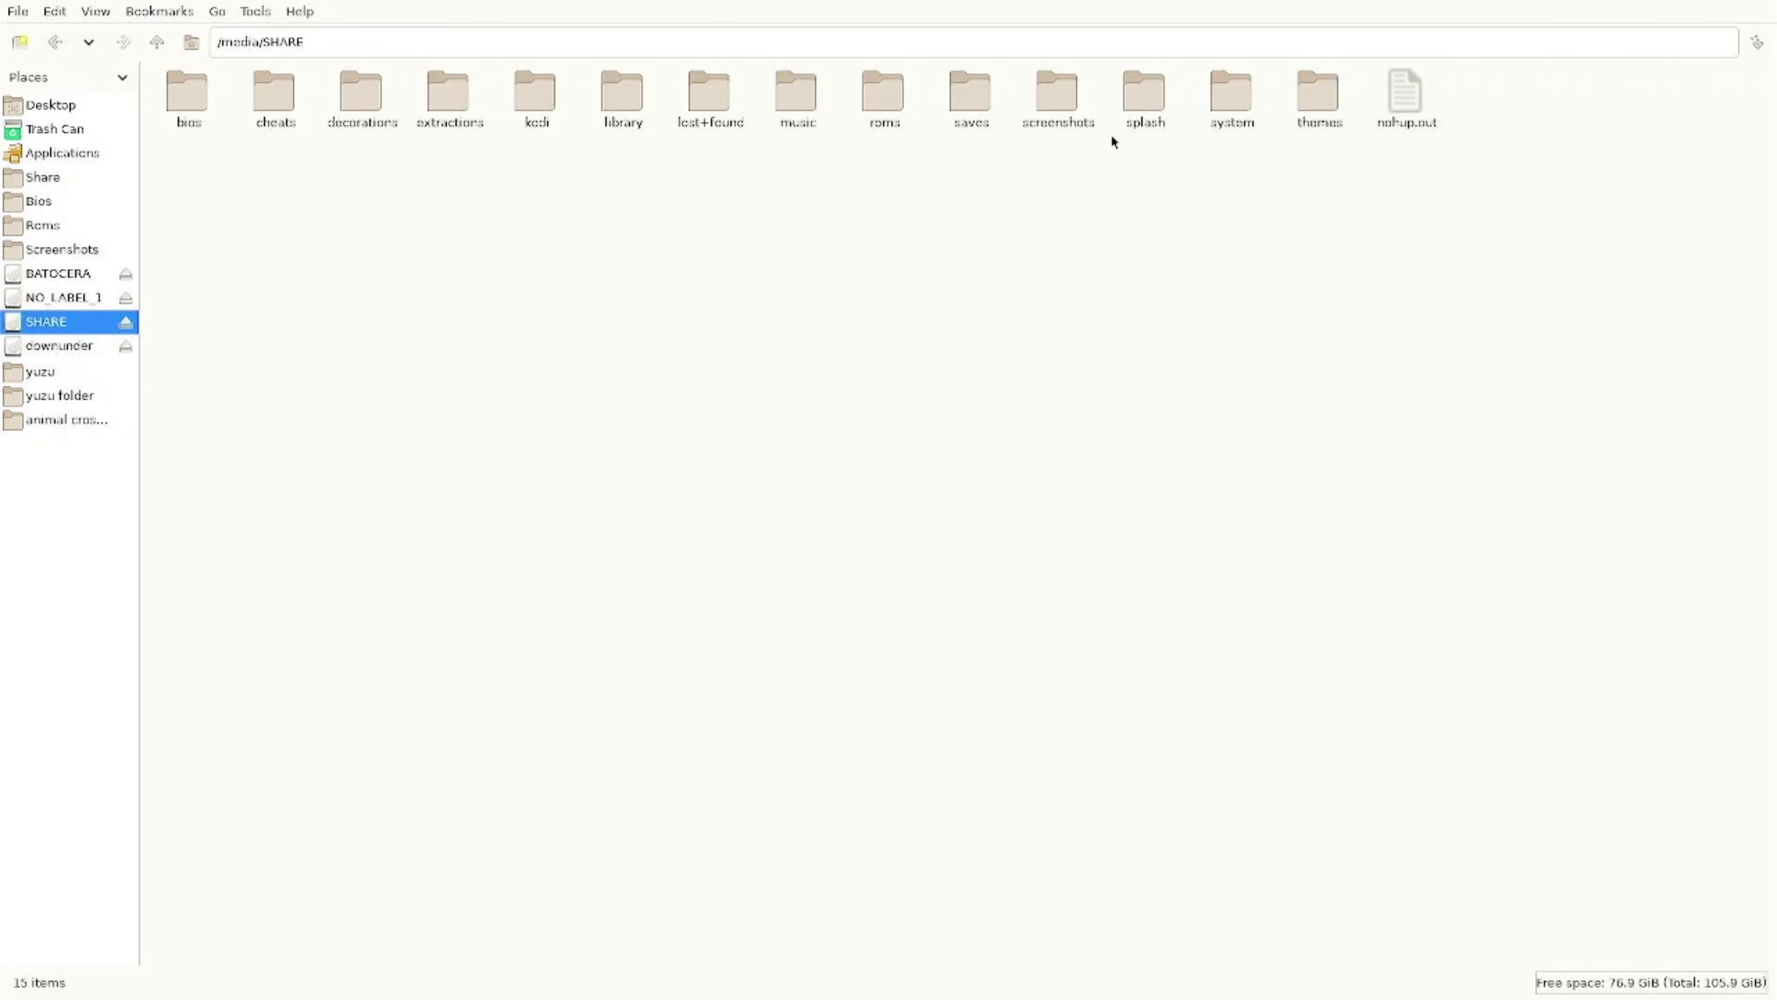
double_click(1148, 125)
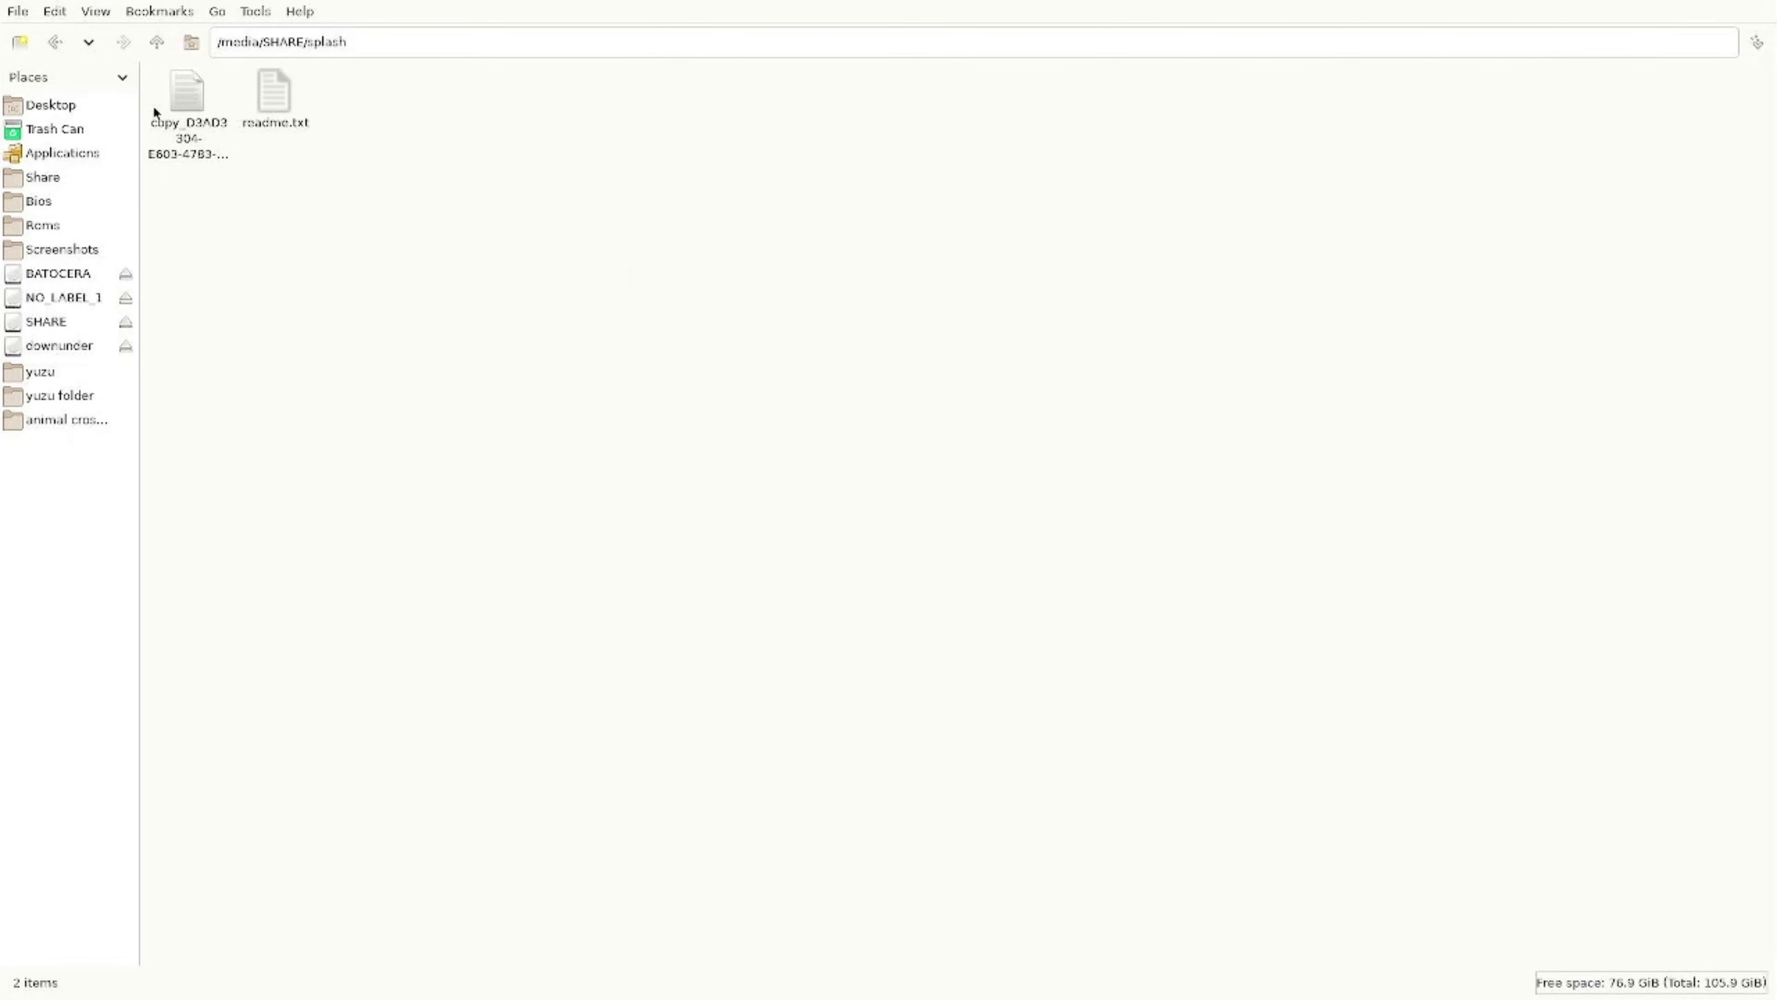
left_click(18, 12)
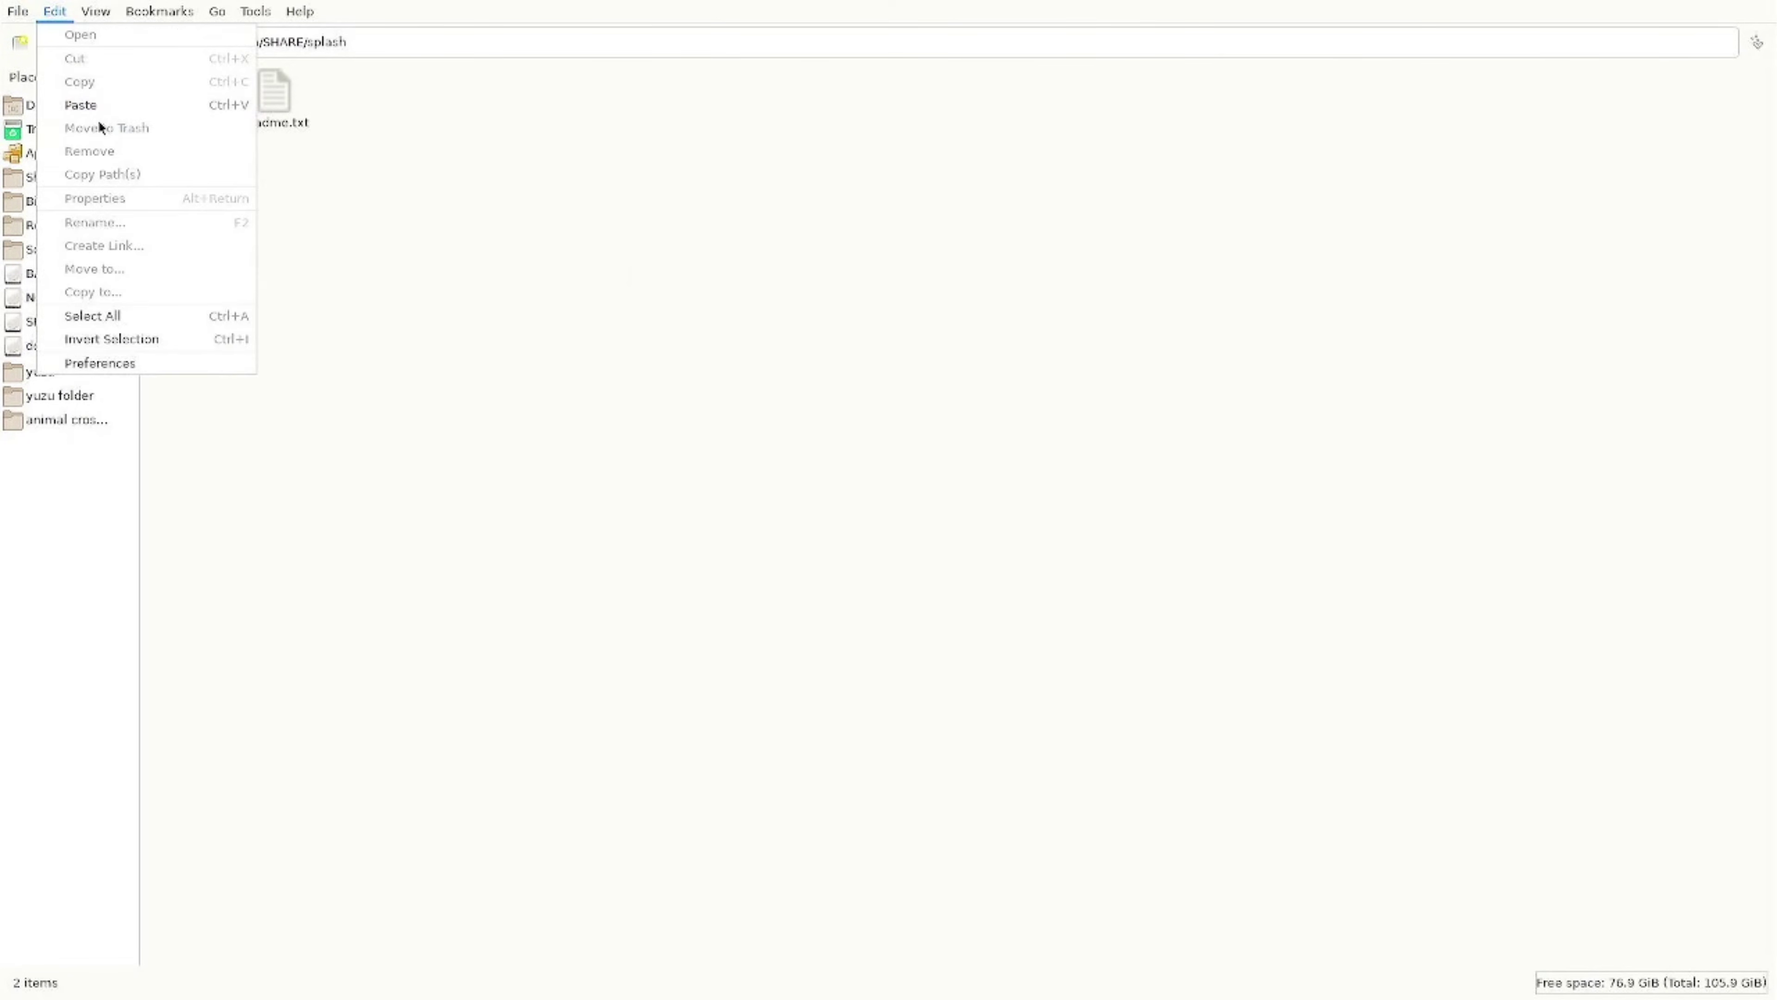